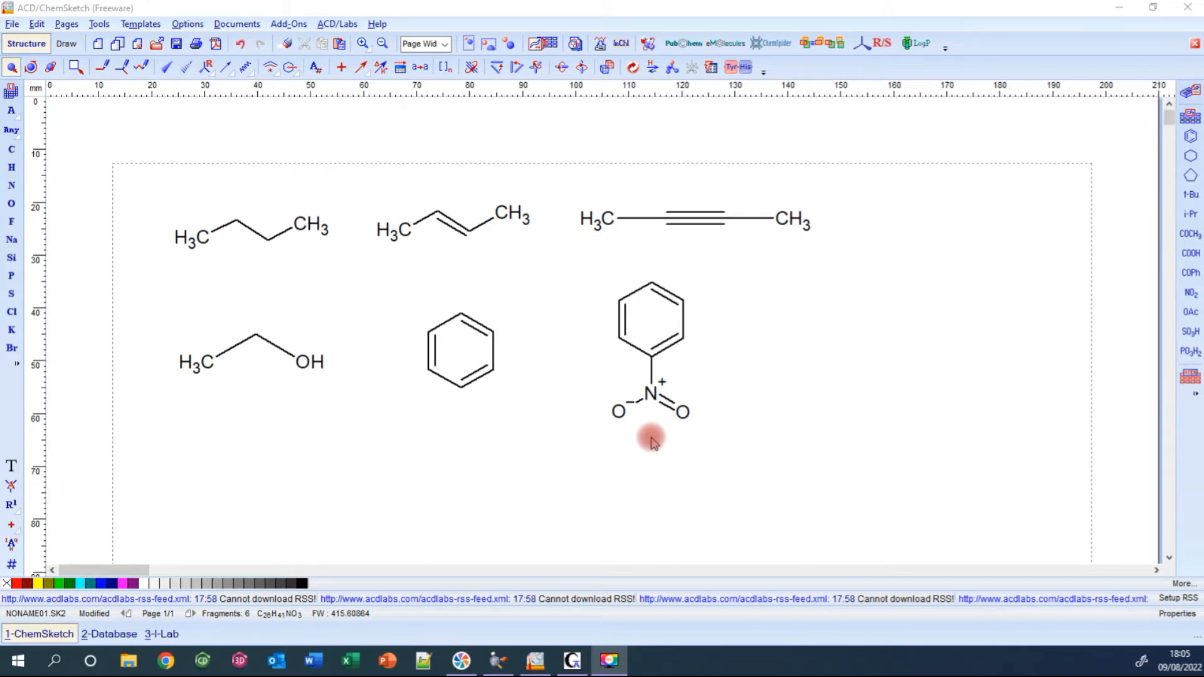
Open the ACD/3D Viewer and copy only the butane structure from the ChemSketch drawing into it
{"action": "left_click", "coordinate": [352, 26]}
{"action": "left_click", "coordinate": [357, 40]}
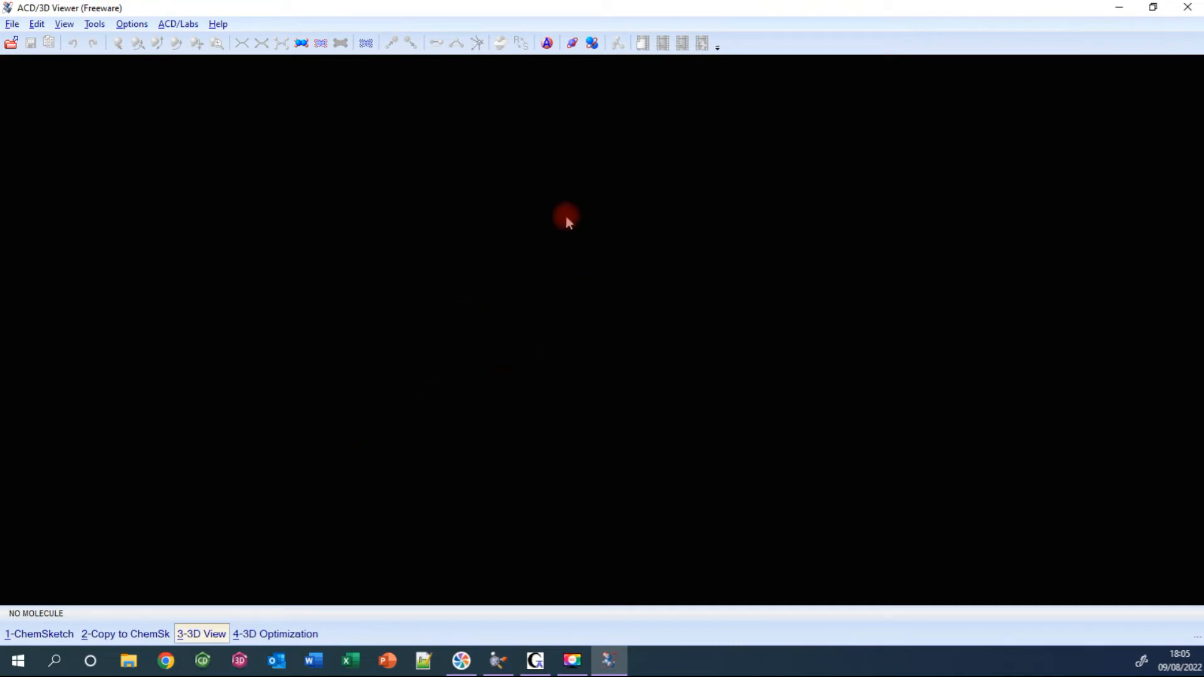
{"action": "left_click", "coordinate": [69, 633]}
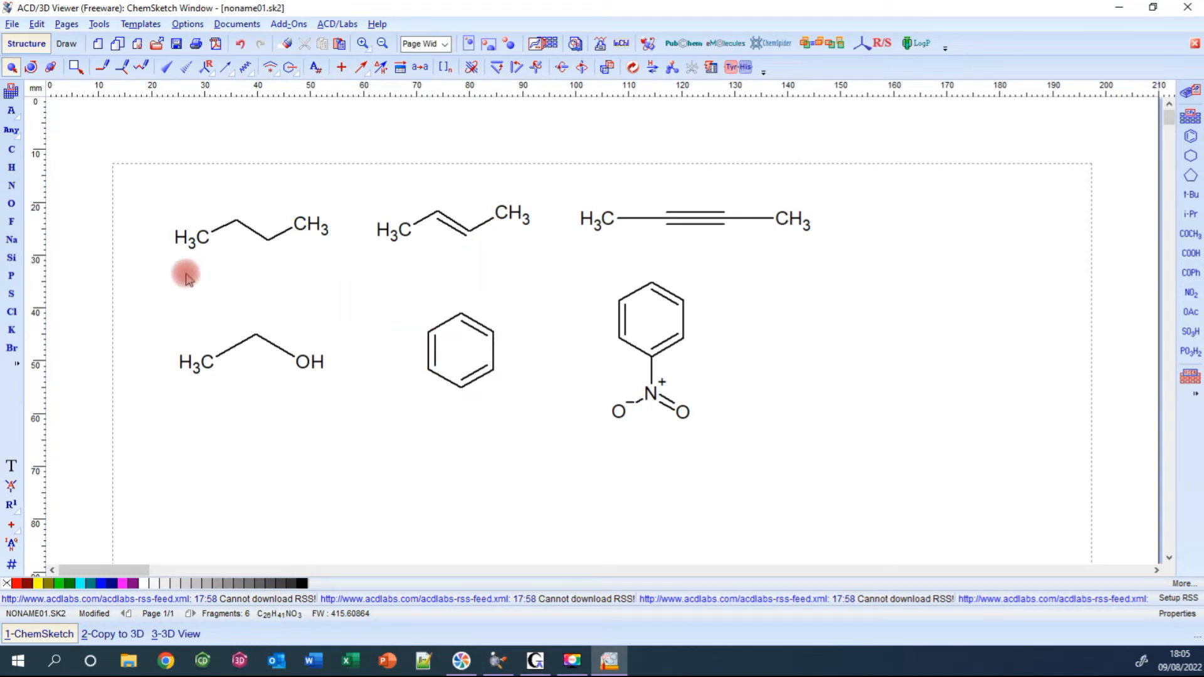
{"action": "left_click_drag", "start_coordinate": [164, 272], "coordinate": [336, 175]}
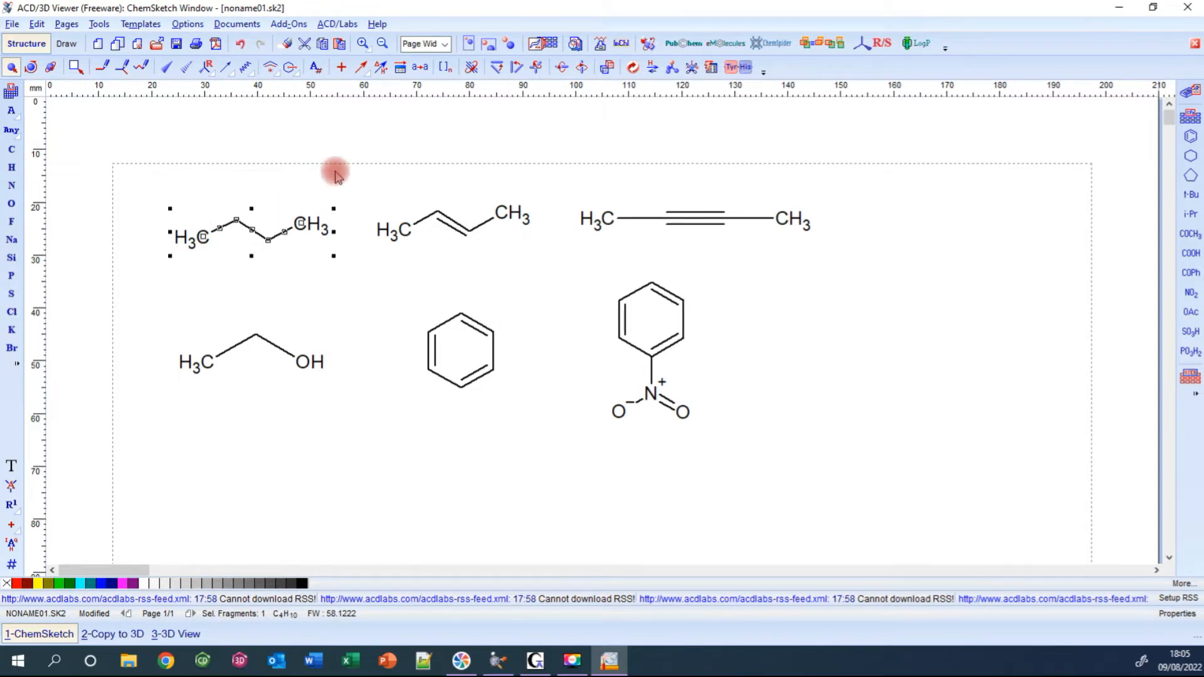
{"action": "left_click", "coordinate": [130, 634]}
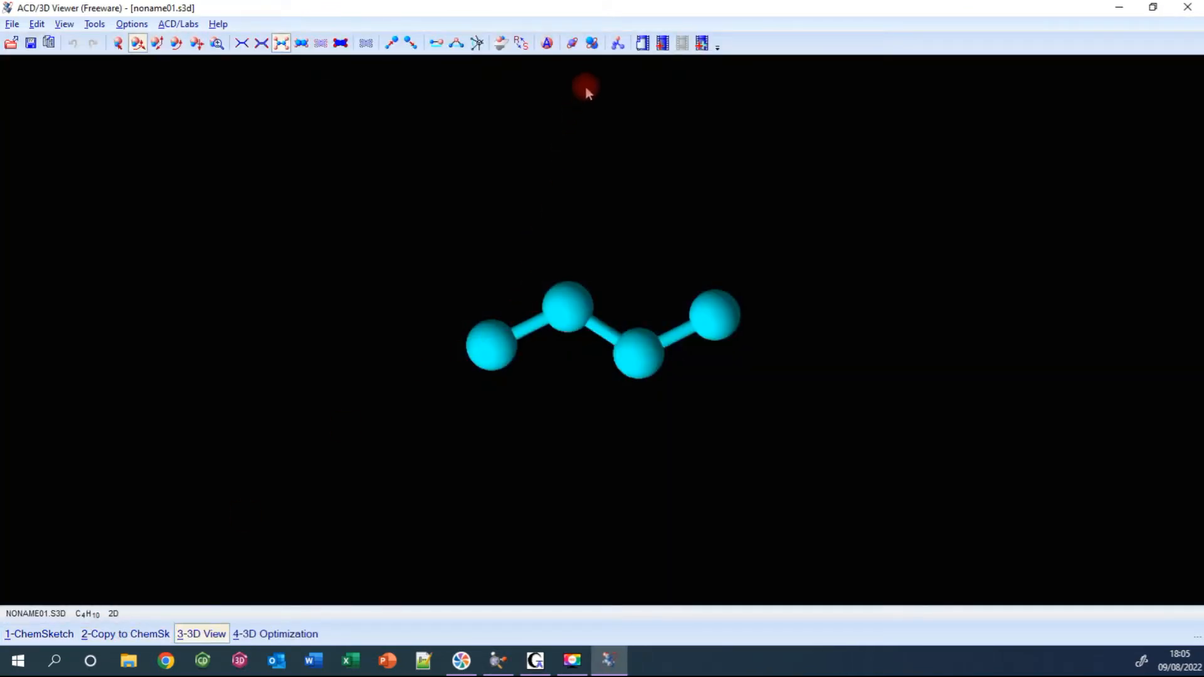
Run 3D Optimization twice on the butane model
{"action": "left_click", "coordinate": [618, 43]}
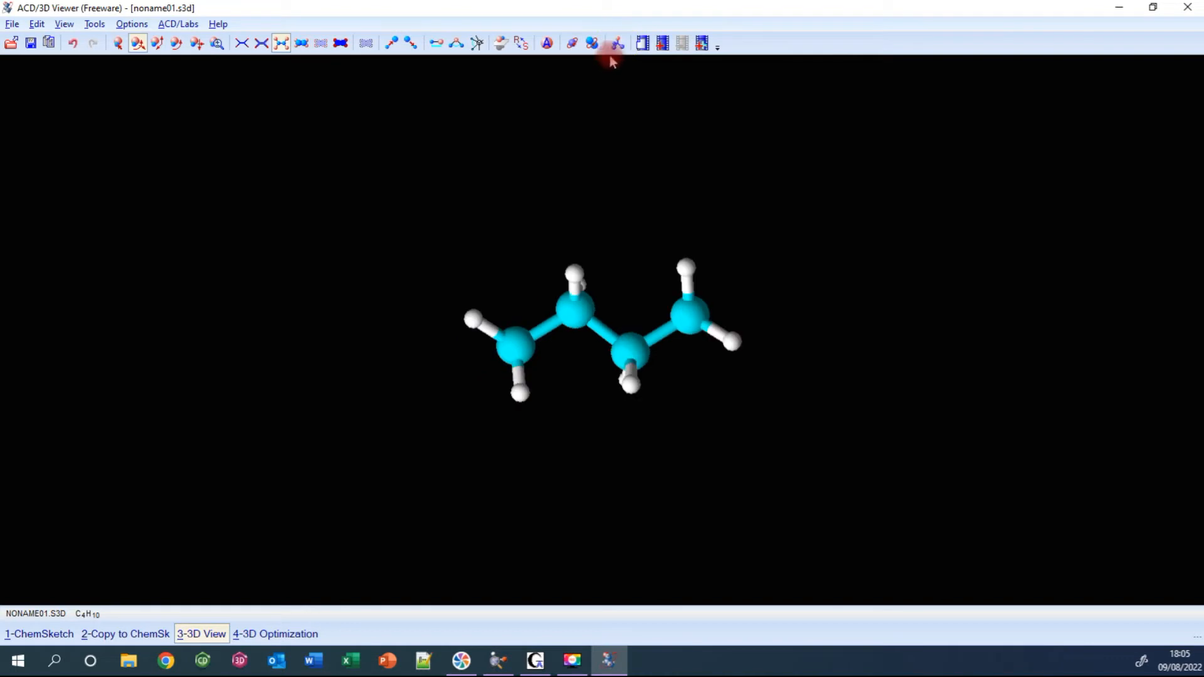
{"action": "left_click_drag", "start_coordinate": [649, 200], "coordinate": [641, 229]}
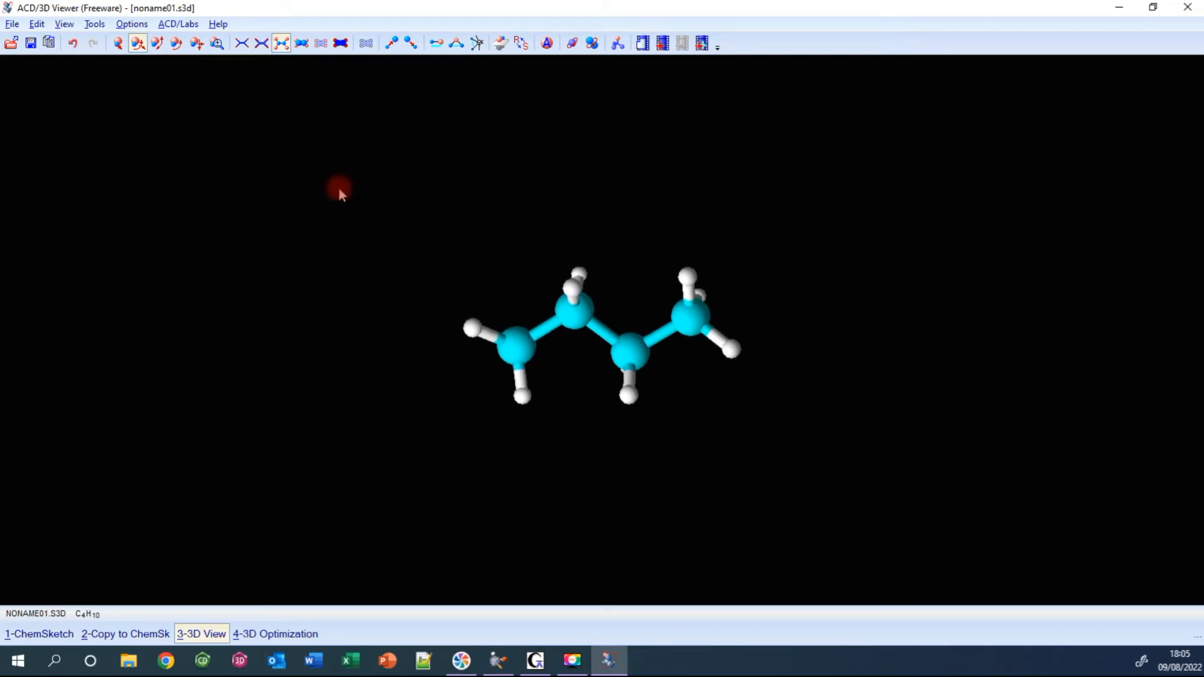
{"action": "left_click", "coordinate": [130, 25]}
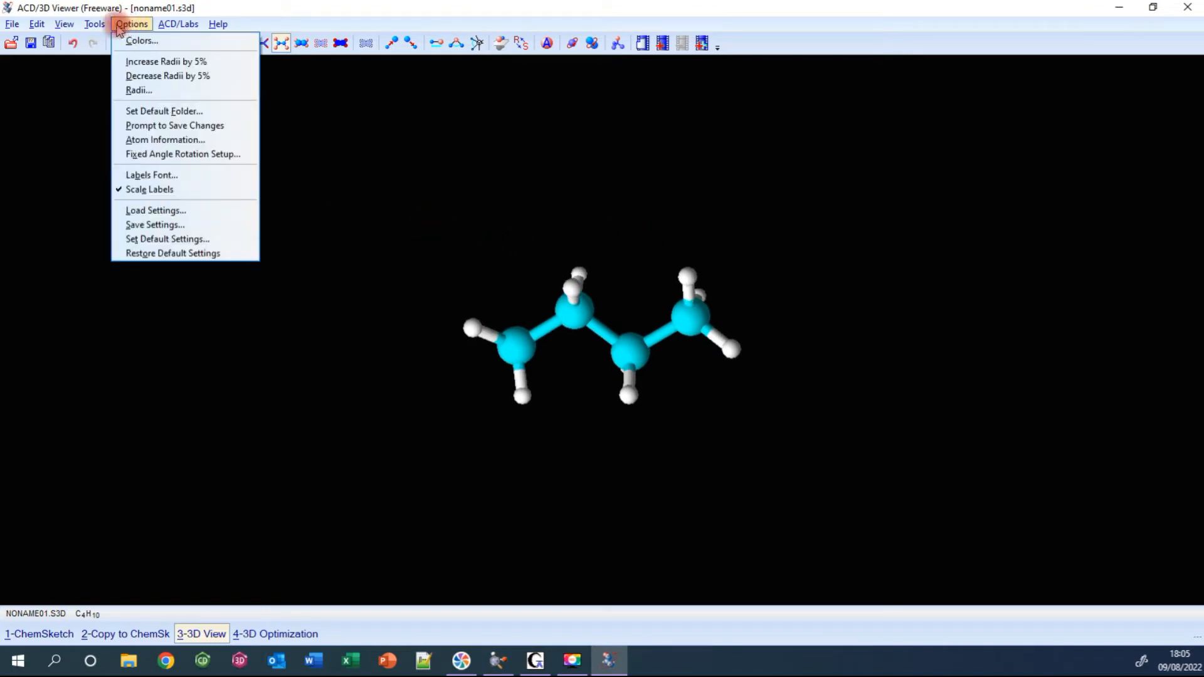
{"action": "mouse_move", "coordinate": [97, 30]}
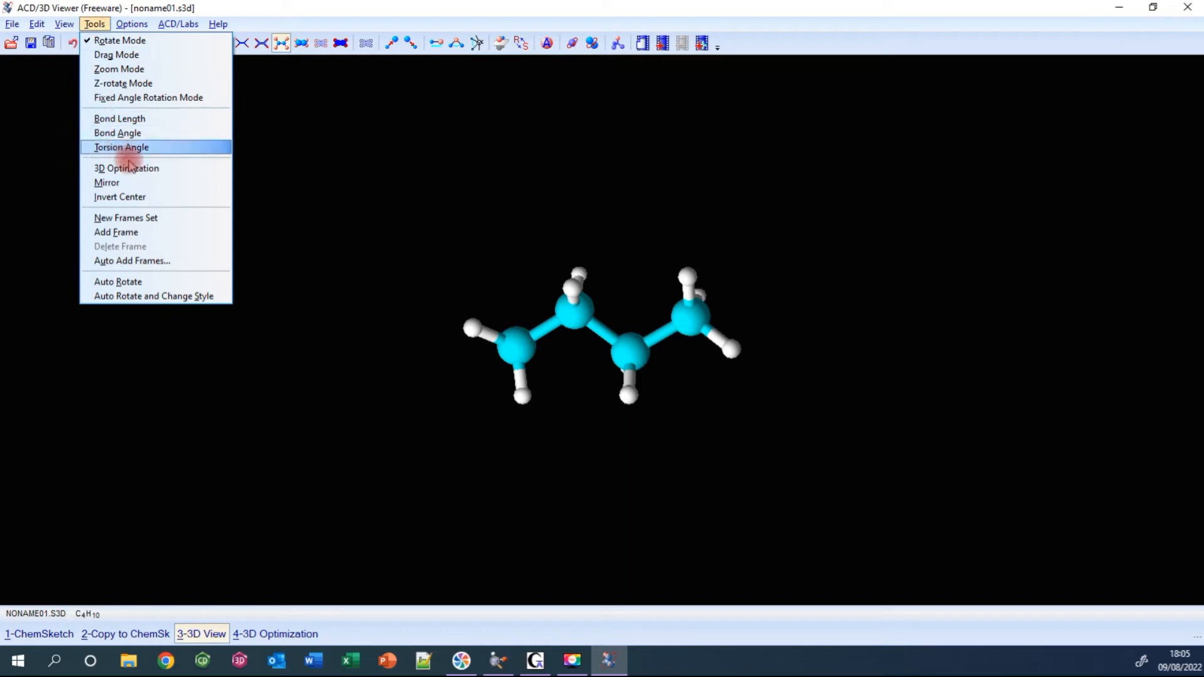
{"action": "left_click", "coordinate": [197, 171]}
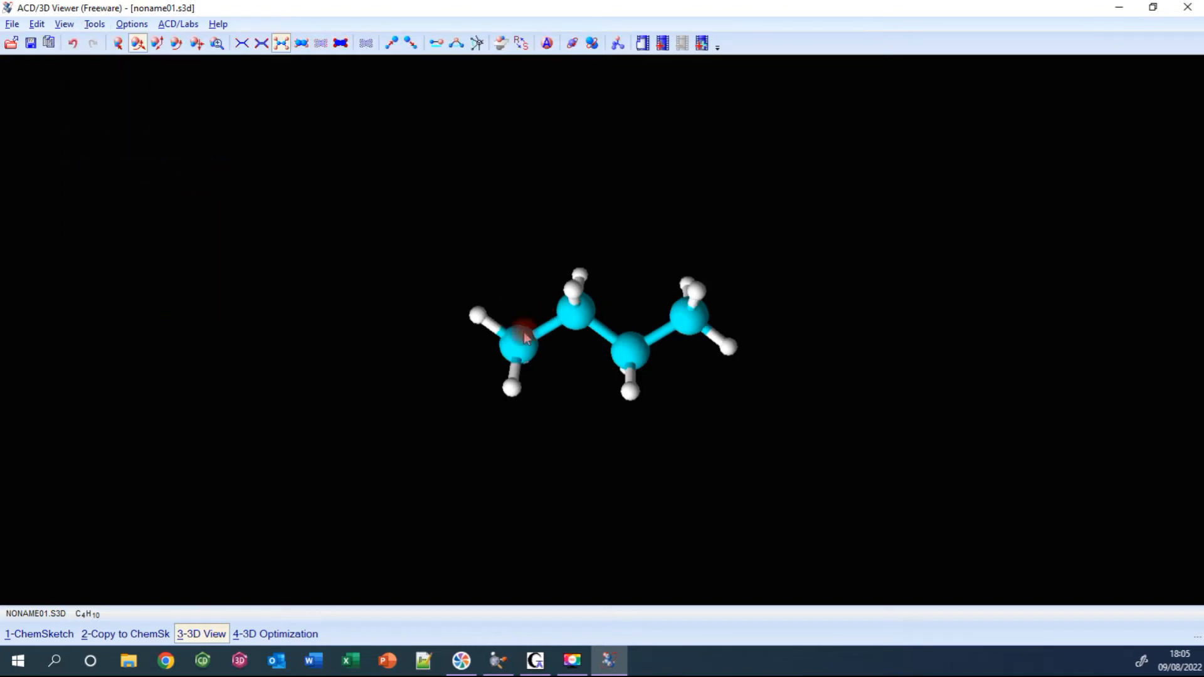
{"action": "mouse_move", "coordinate": [585, 387]}
{"action": "left_mouse_down"}
{"action": "mouse_move", "coordinate": [790, 371]}
{"action": "mouse_move", "coordinate": [599, 378]}
{"action": "mouse_move", "coordinate": [596, 397]}
{"action": "left_mouse_up"}
Start saving the butane model under a new name in the desktop folder Potencial Eletrostático
{"action": "left_click", "coordinate": [41, 86]}
{"action": "left_click", "coordinate": [11, 26]}
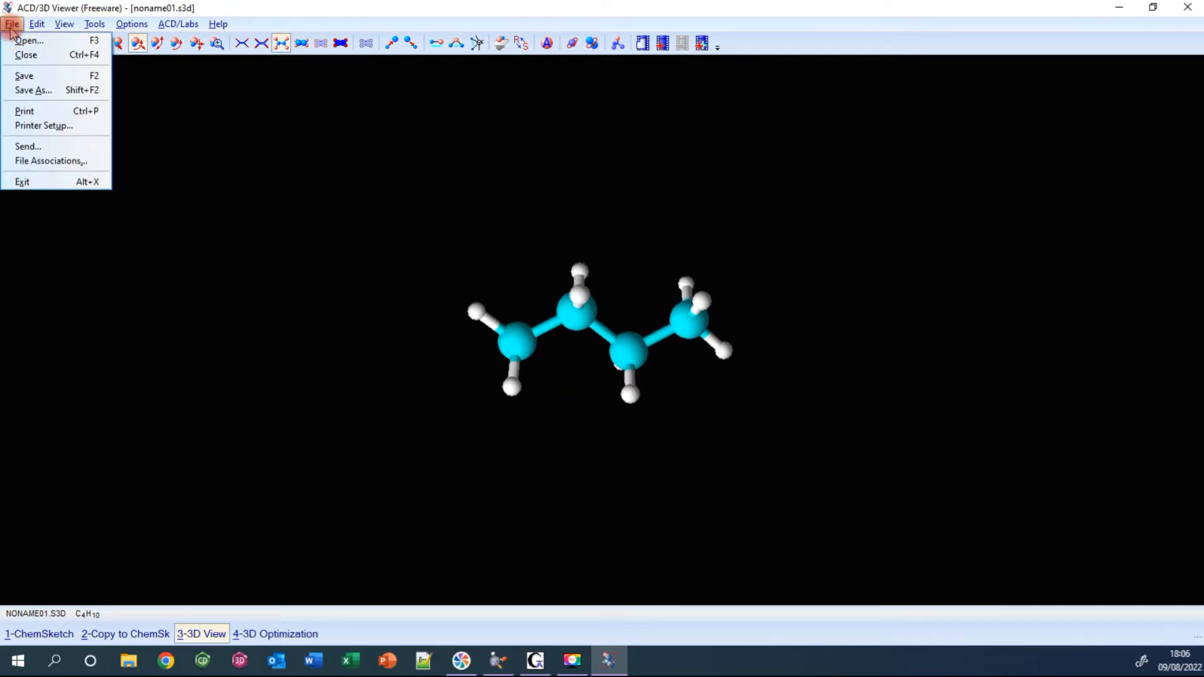
{"action": "left_click", "coordinate": [34, 90]}
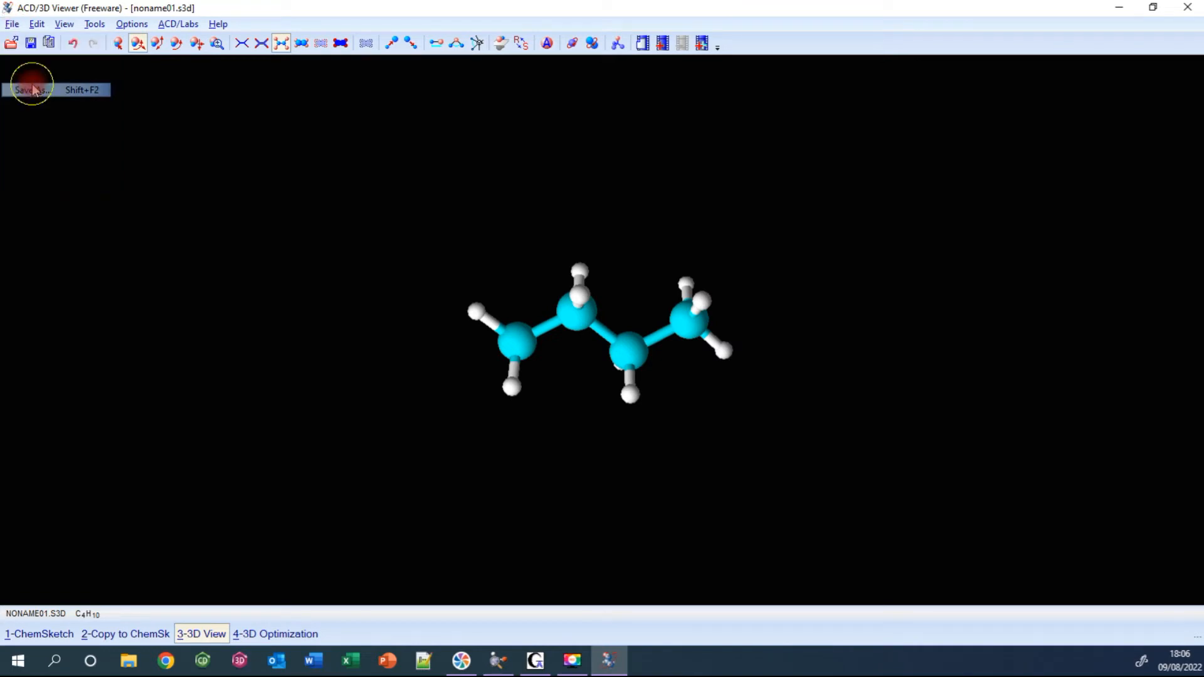
{"action": "left_click", "coordinate": [49, 188]}
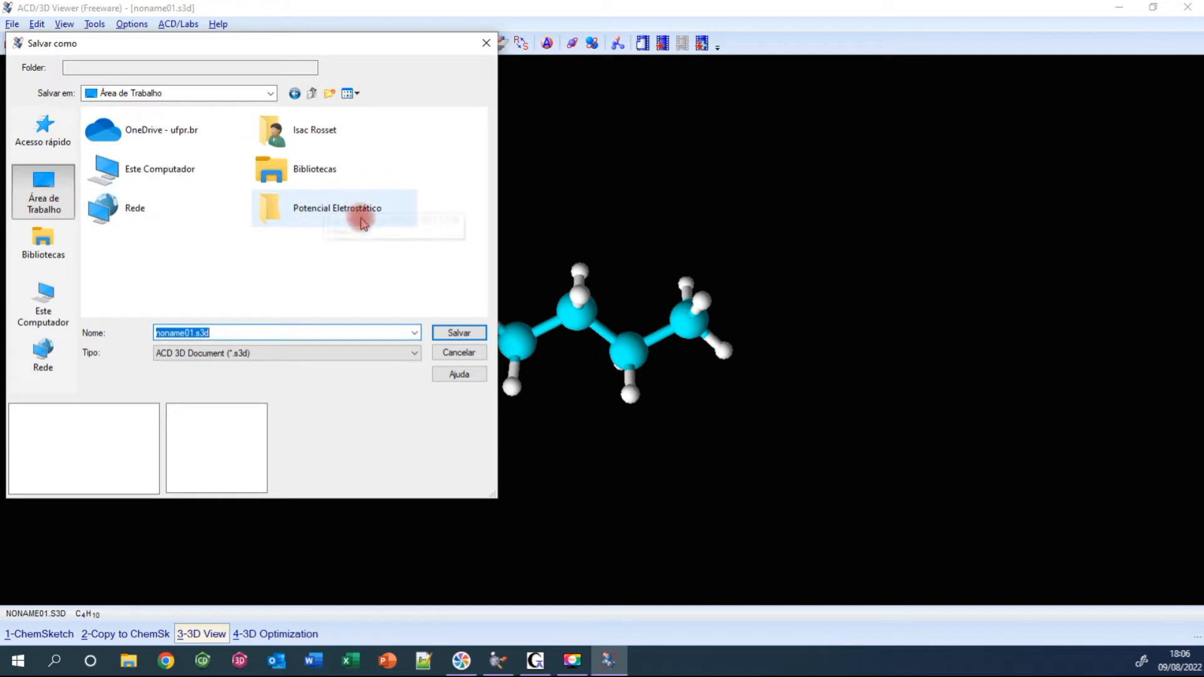
{"action": "left_click", "coordinate": [339, 219]}
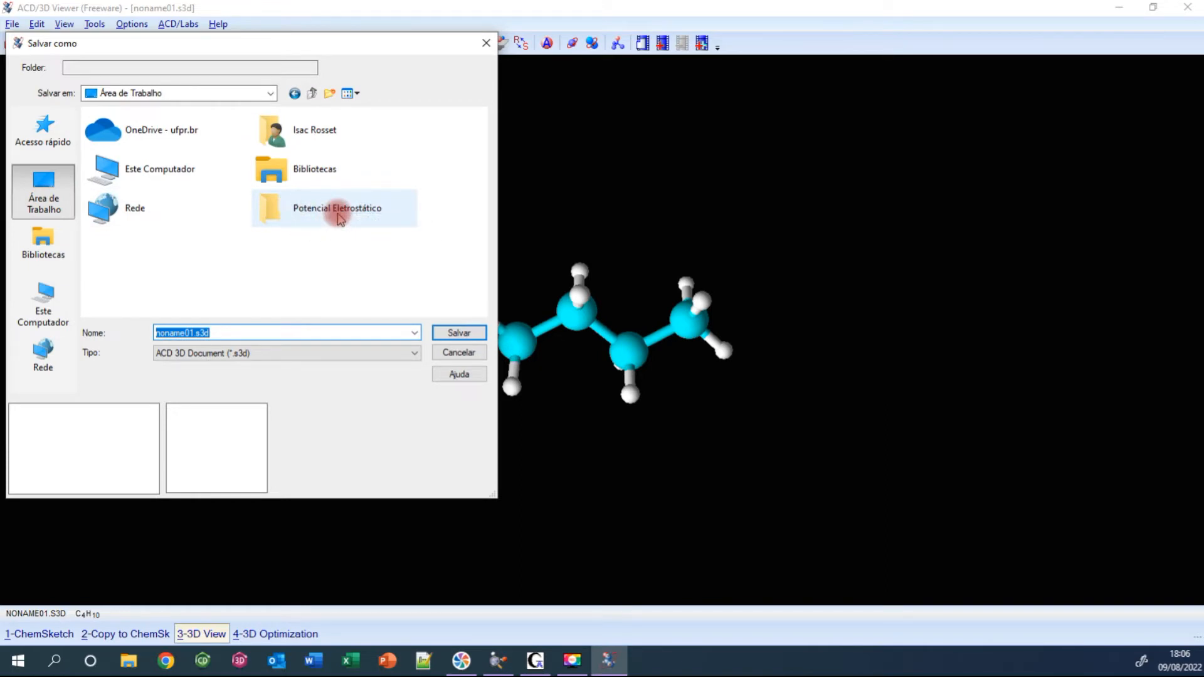
{"action": "double_click", "coordinate": [339, 219]}
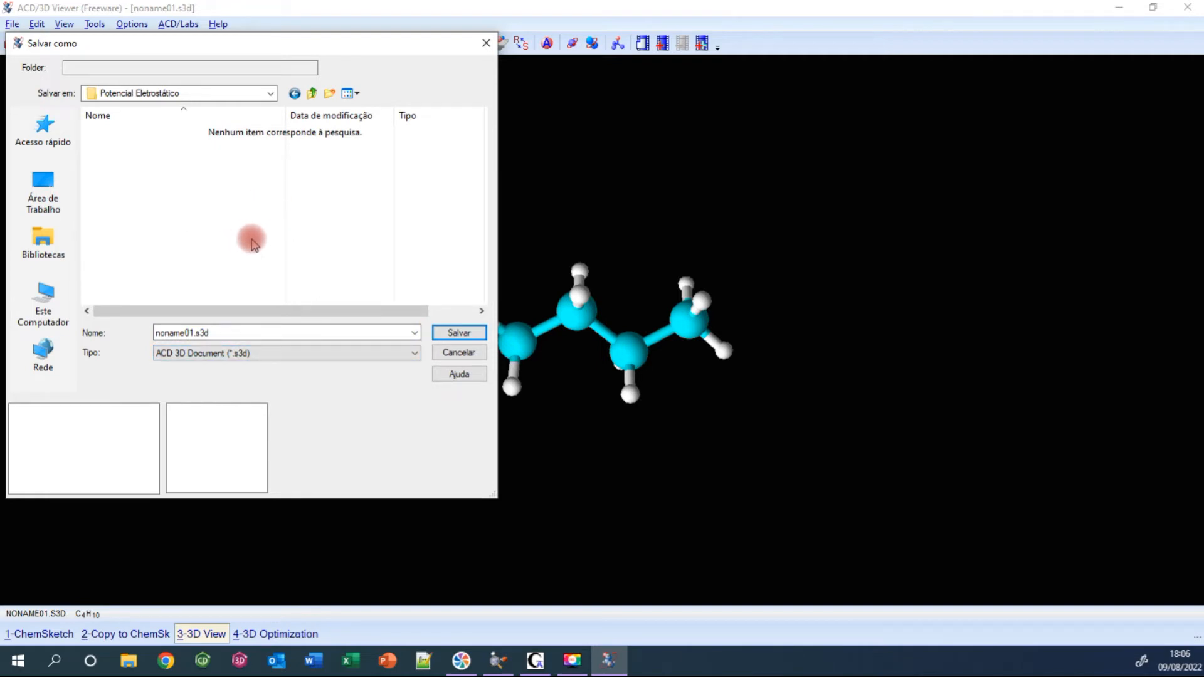
Save the model as an MDL Molfile (*.mol) named butano, and return to the ChemSketch drawing
{"action": "left_click", "coordinate": [273, 354]}
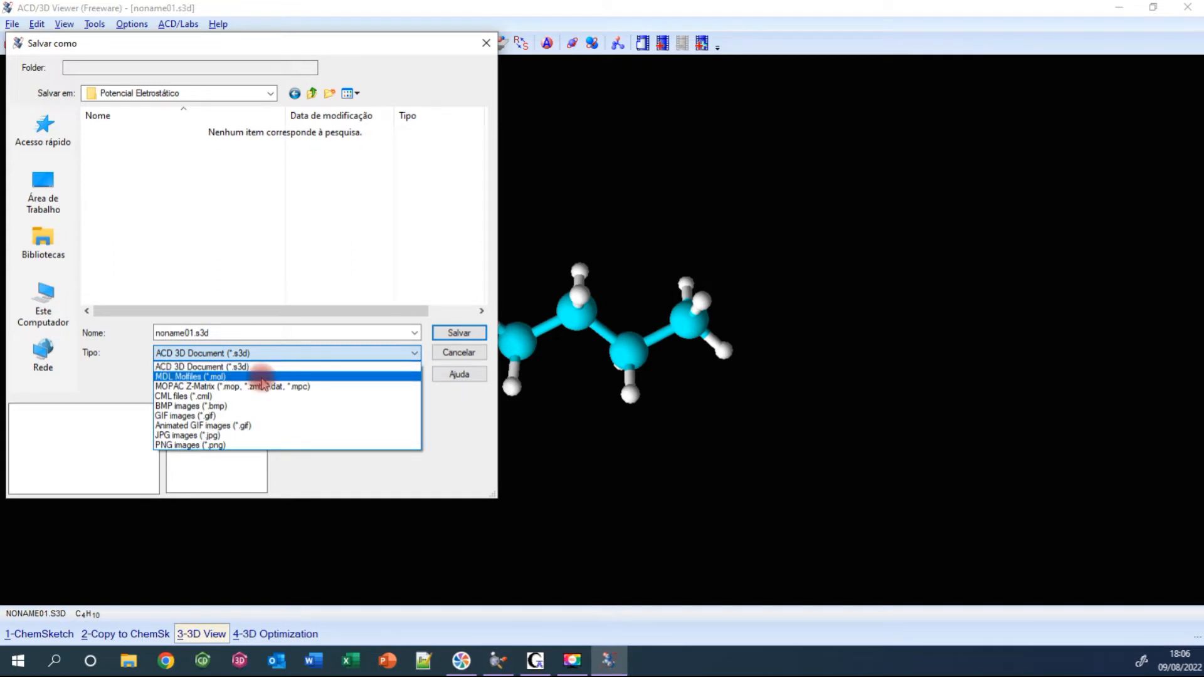
{"action": "left_click", "coordinate": [262, 383]}
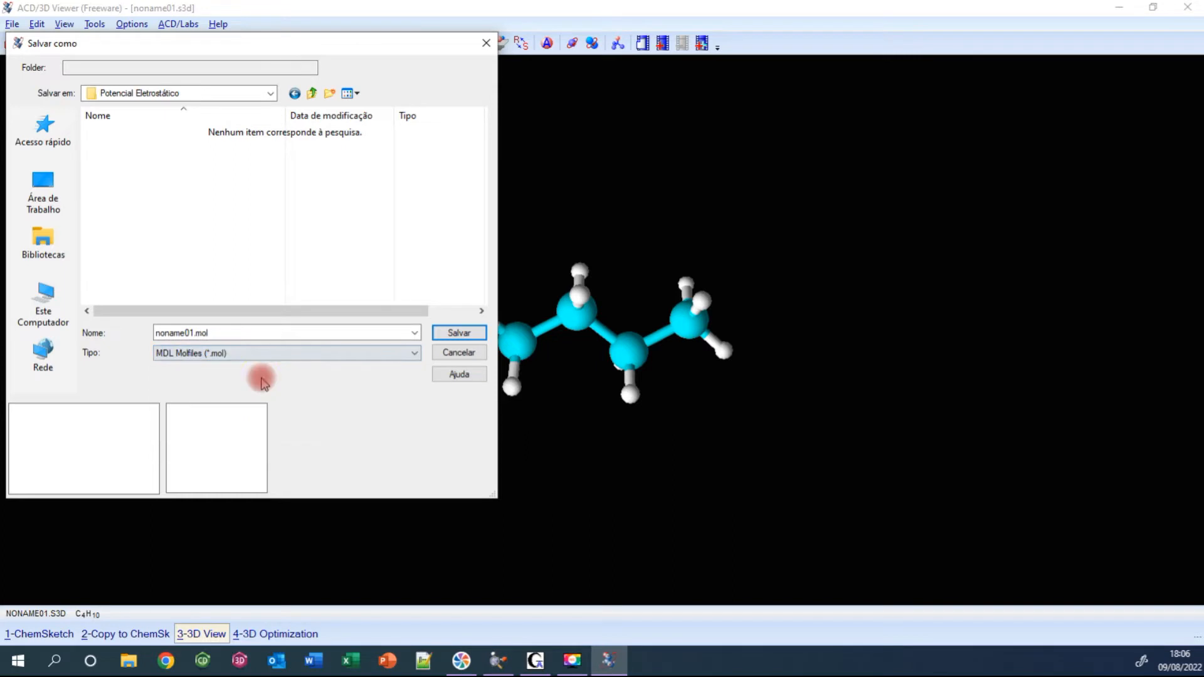
{"action": "left_click_drag", "start_coordinate": [224, 332], "coordinate": [140, 333]}
{"action": "type", "text": "buten"}
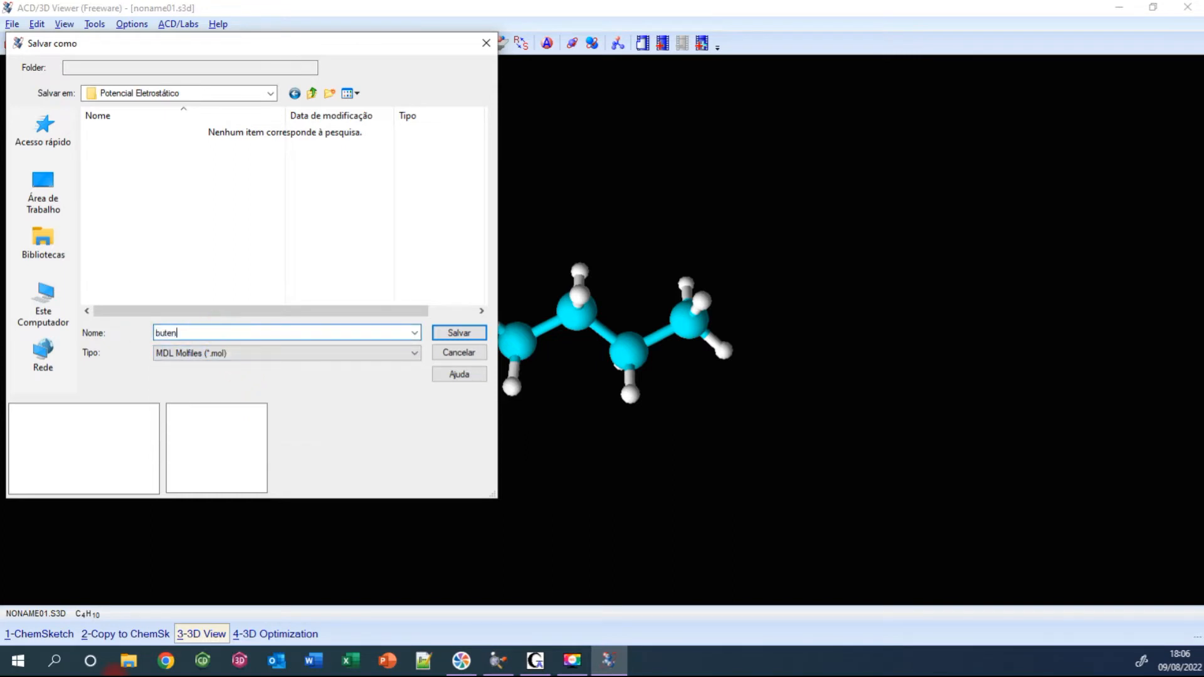
{"action": "key", "text": "BackSpace"}
{"action": "key", "text": "BackSpace"}
{"action": "type", "text": "ano"}
{"action": "left_click", "coordinate": [459, 333]}
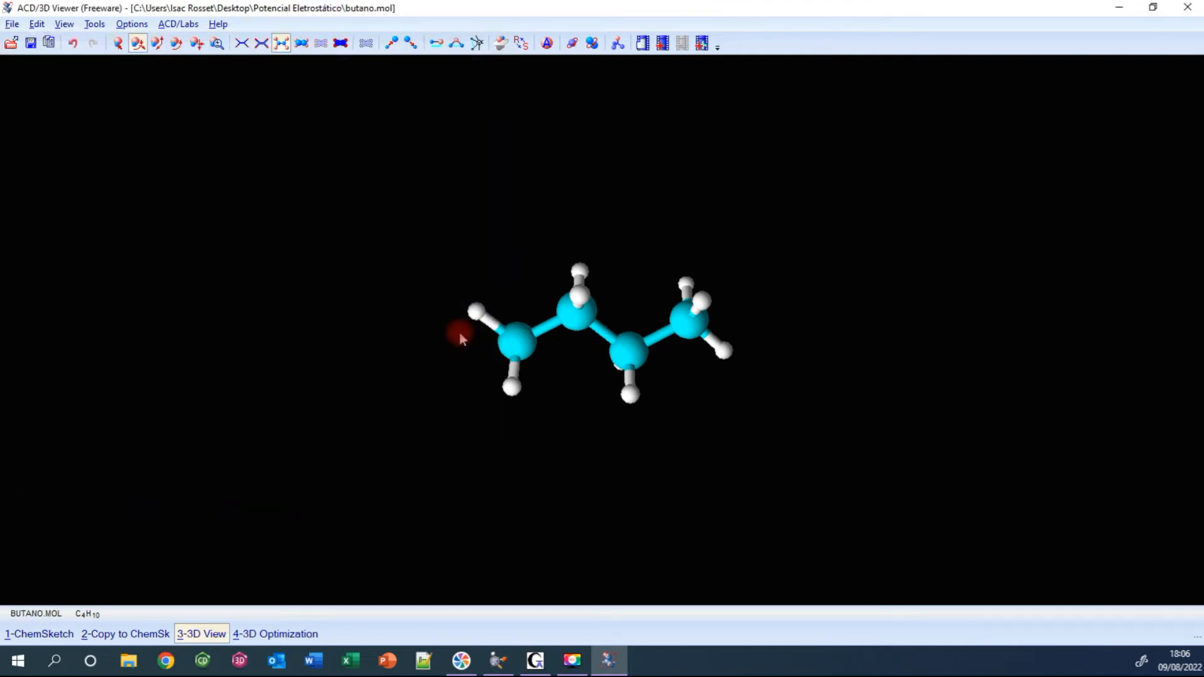
{"action": "left_click", "coordinate": [22, 633]}
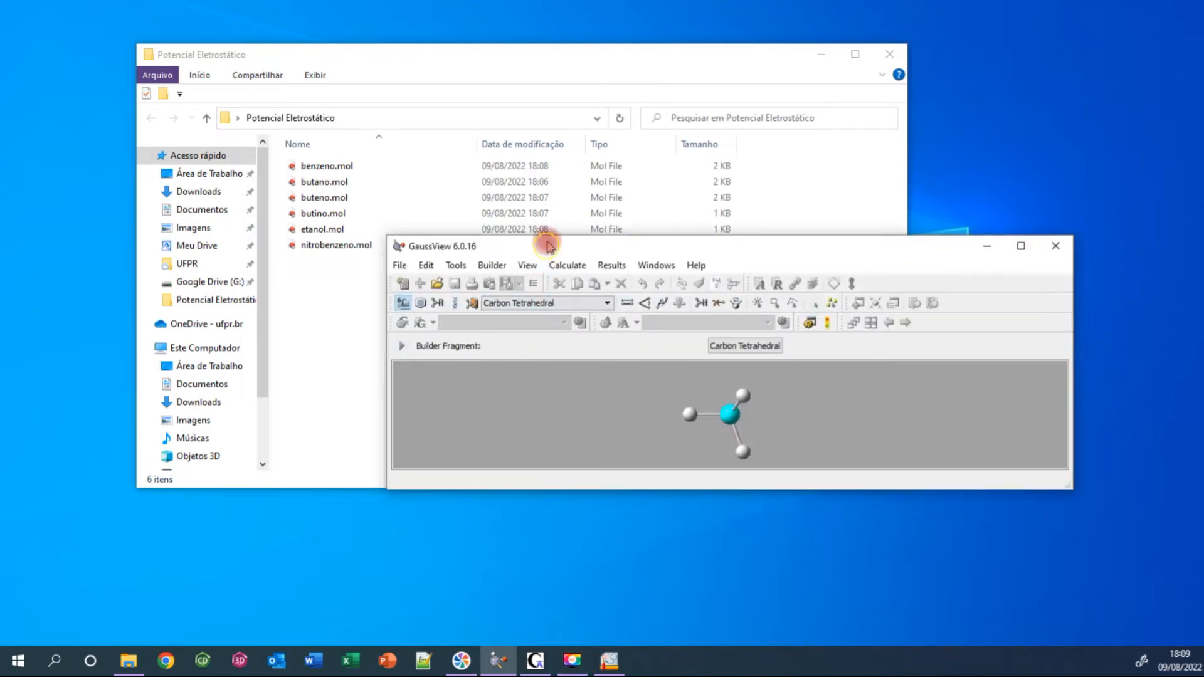
In GaussView, open benzeno.mol from the desktop folder Potencial Eletrostático and maximize its molecule window
{"action": "left_click_drag", "start_coordinate": [546, 248], "coordinate": [565, 99]}
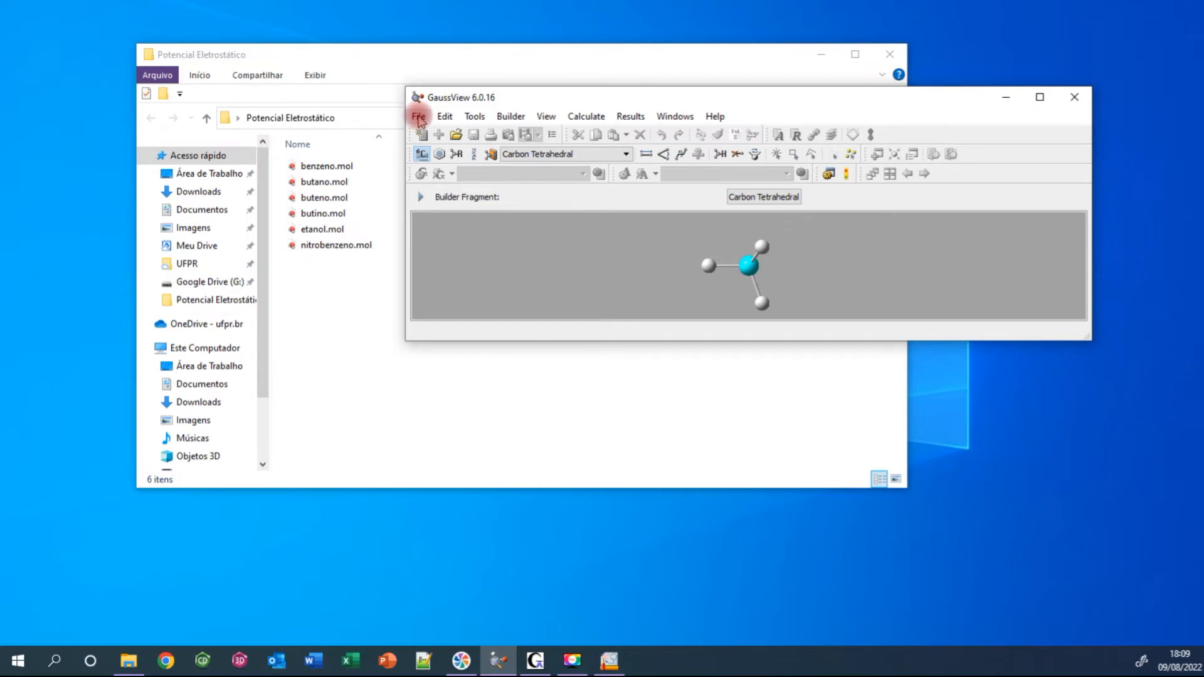
{"action": "left_click", "coordinate": [419, 118]}
{"action": "left_click", "coordinate": [462, 181]}
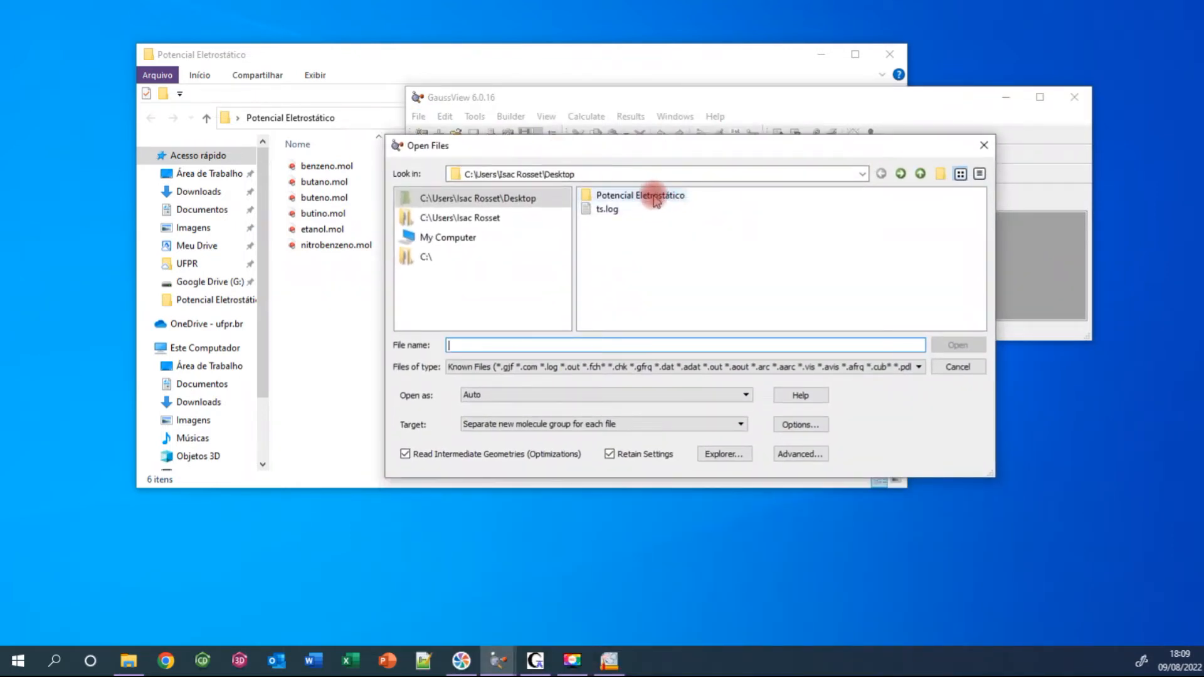
{"action": "double_click", "coordinate": [656, 198]}
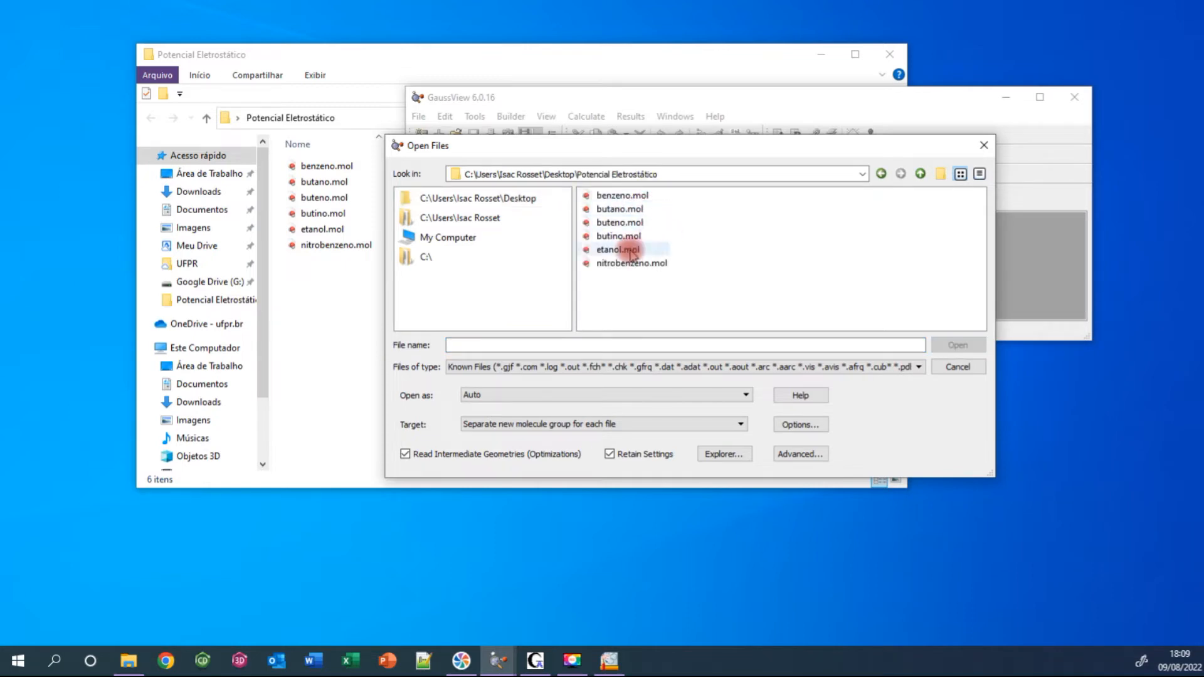
{"action": "double_click", "coordinate": [624, 195]}
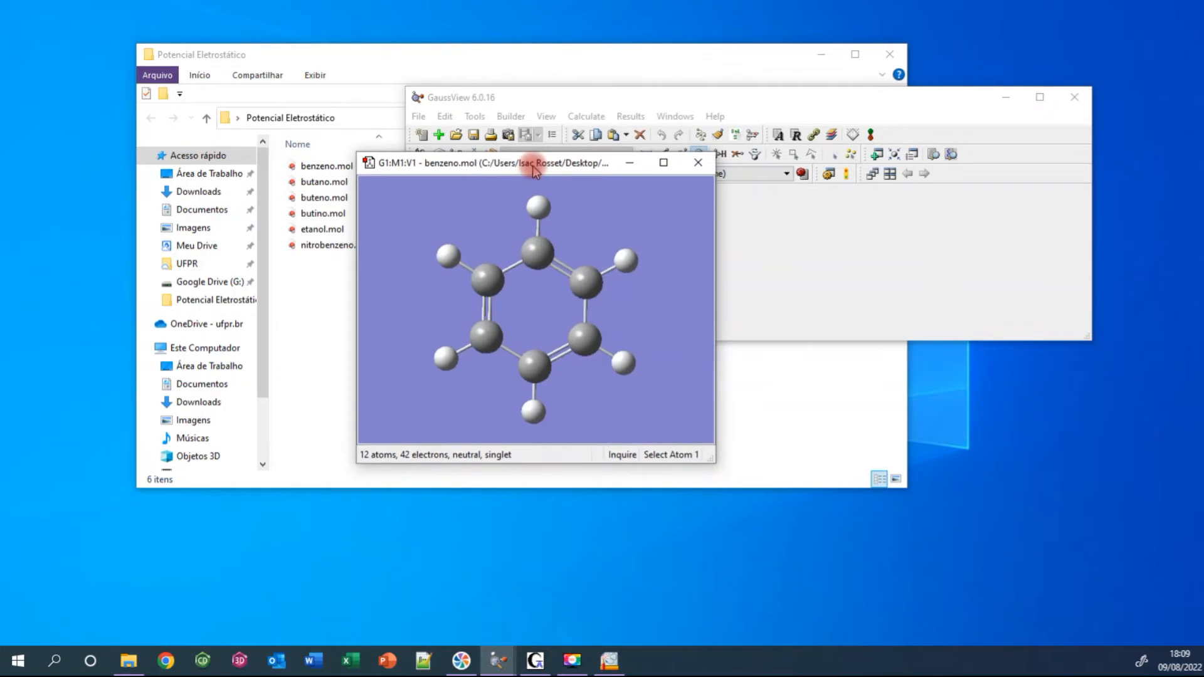
{"action": "left_click", "coordinate": [663, 163]}
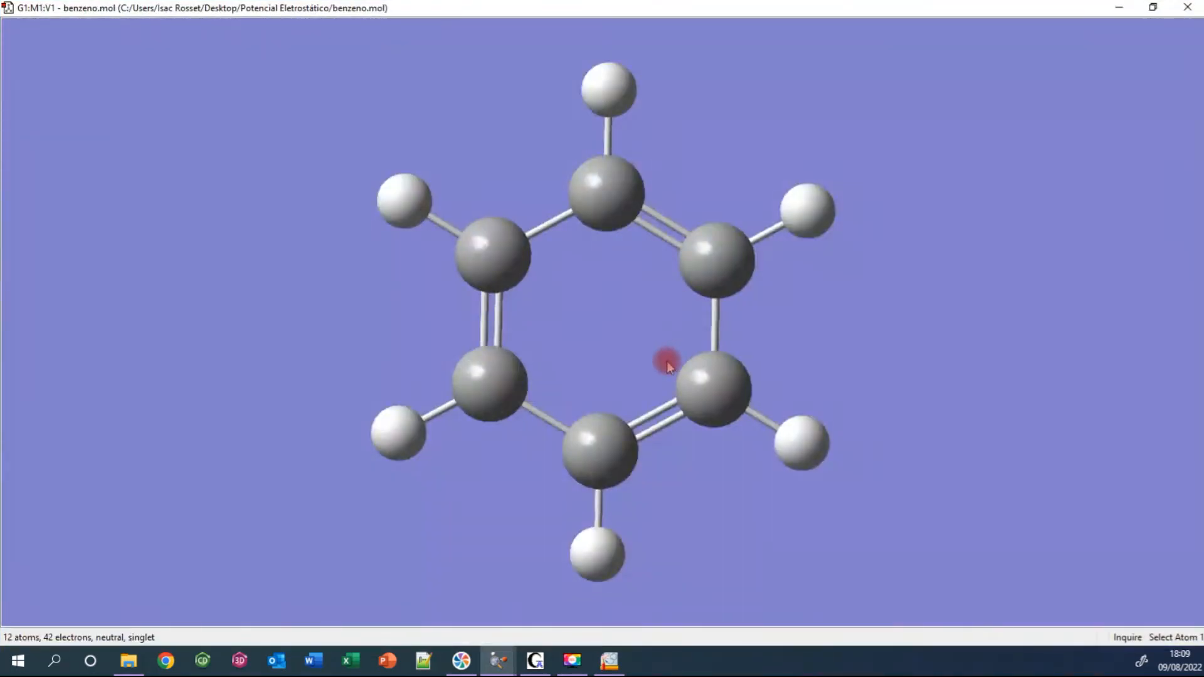
{"action": "mouse_move", "coordinate": [561, 351]}
{"action": "left_mouse_down"}
{"action": "mouse_move", "coordinate": [572, 301]}
{"action": "mouse_move", "coordinate": [568, 356]}
{"action": "left_mouse_up"}
{"action": "scroll", "coordinate": [569, 354], "scroll_direction": "down", "scroll_amount": 3}
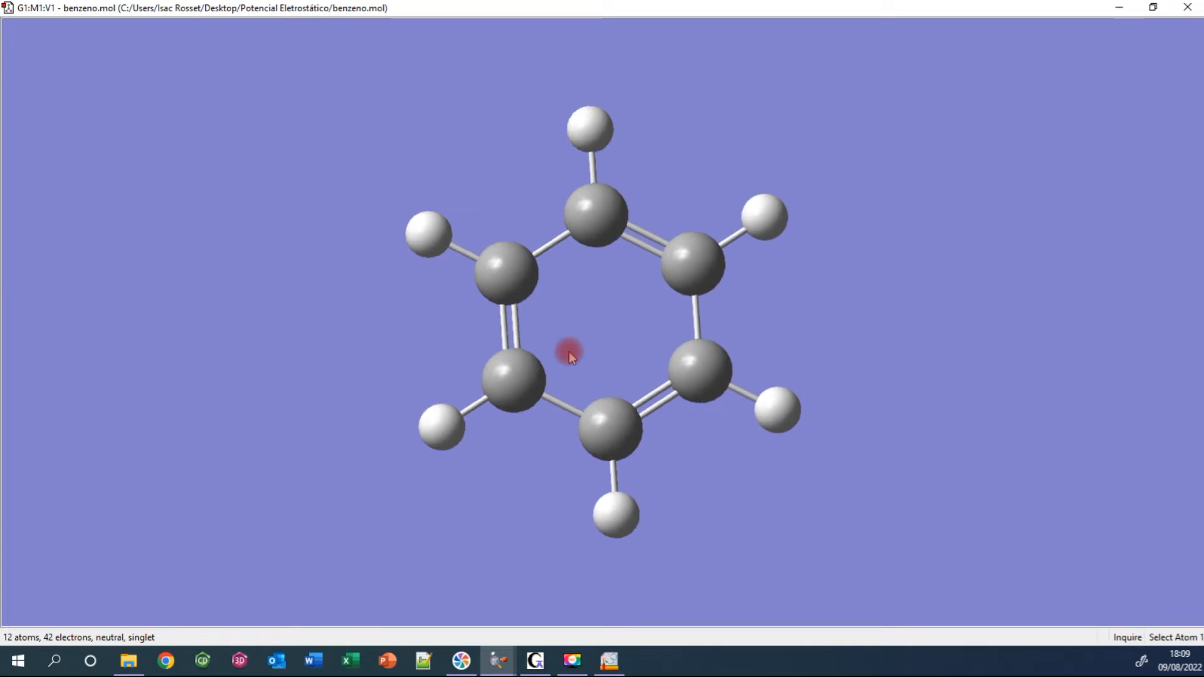
Open the Gaussian Calculation Setup for the benzene molecule and set the job type to Opt+Freq
{"action": "right_click", "coordinate": [874, 229]}
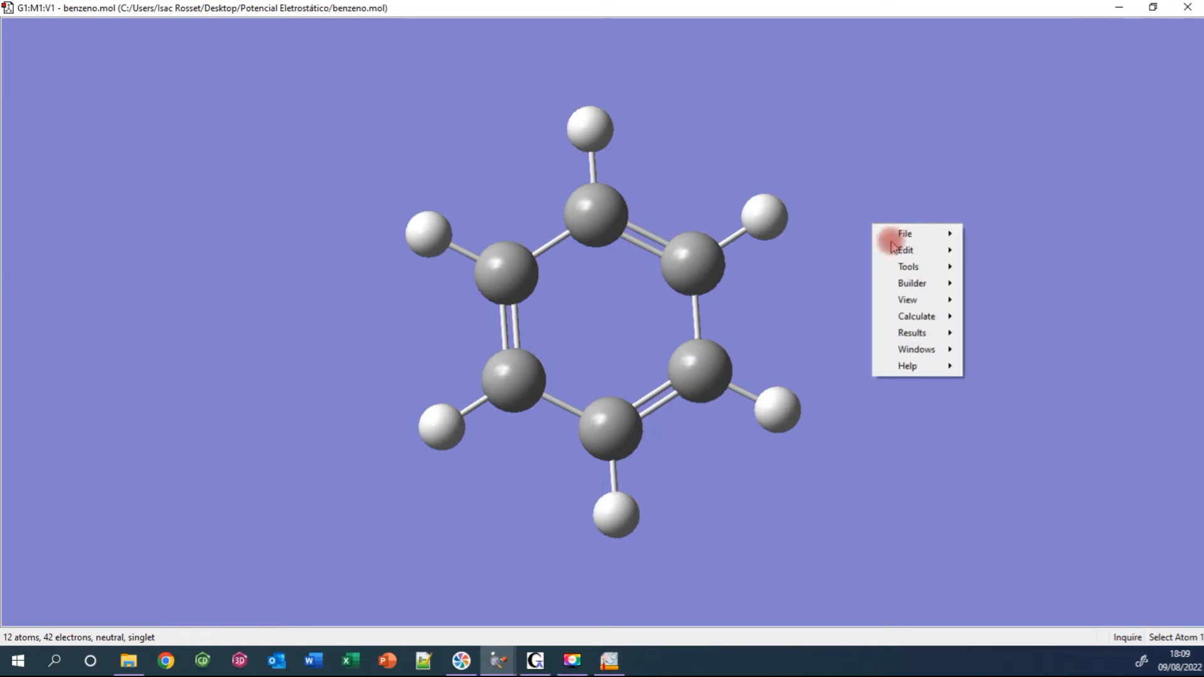
{"action": "mouse_move", "coordinate": [916, 317]}
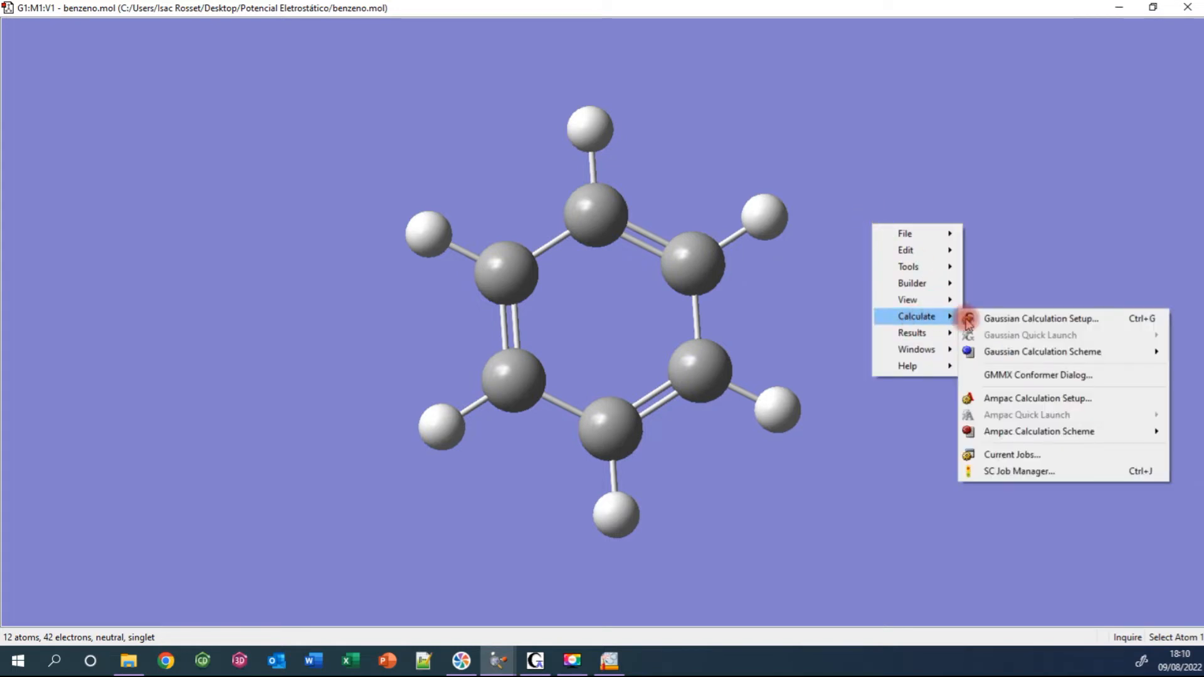
{"action": "left_click", "coordinate": [1045, 320]}
{"action": "left_click_drag", "start_coordinate": [592, 649], "coordinate": [291, 69]}
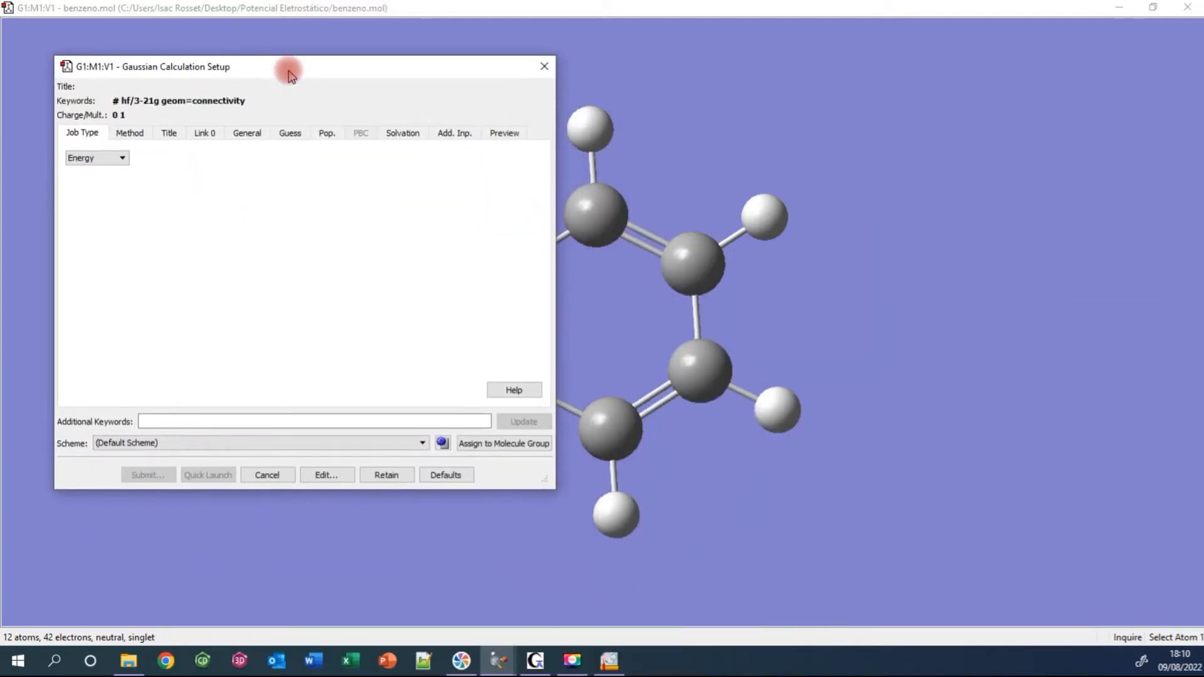
{"action": "left_click", "coordinate": [121, 160]}
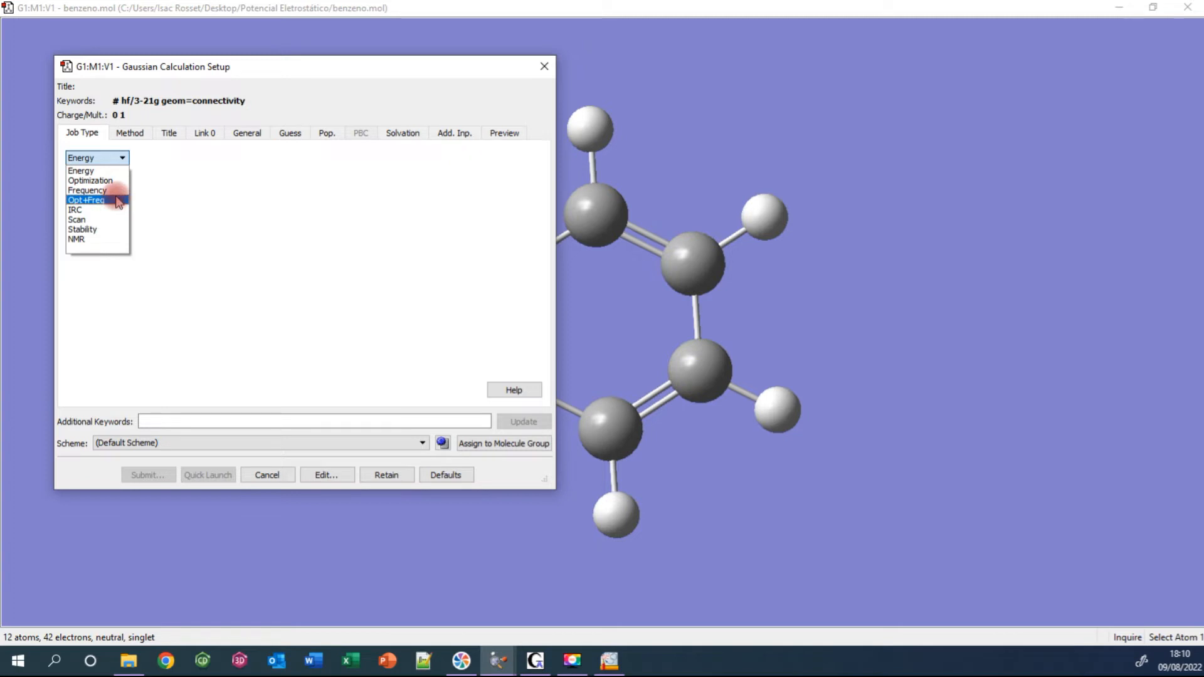
{"action": "left_click", "coordinate": [117, 200]}
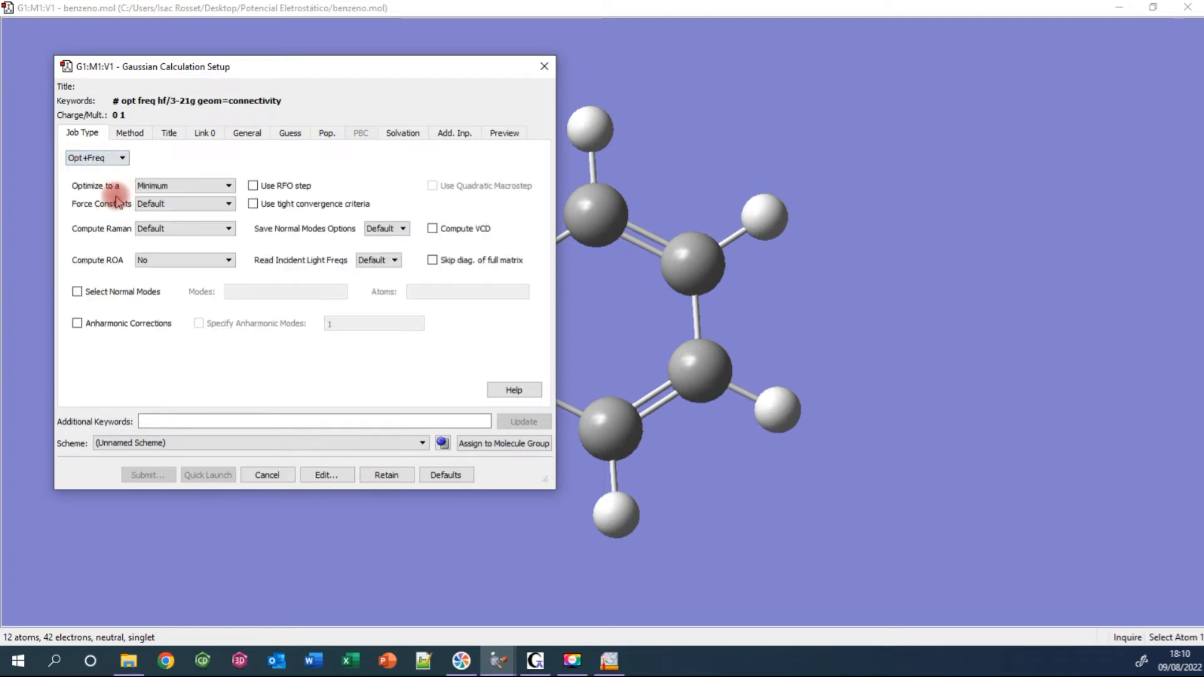
Set the calculation method to DFT with the B3LYP functional and the 6-31G basis set
{"action": "left_click", "coordinate": [136, 135]}
{"action": "left_click", "coordinate": [242, 182]}
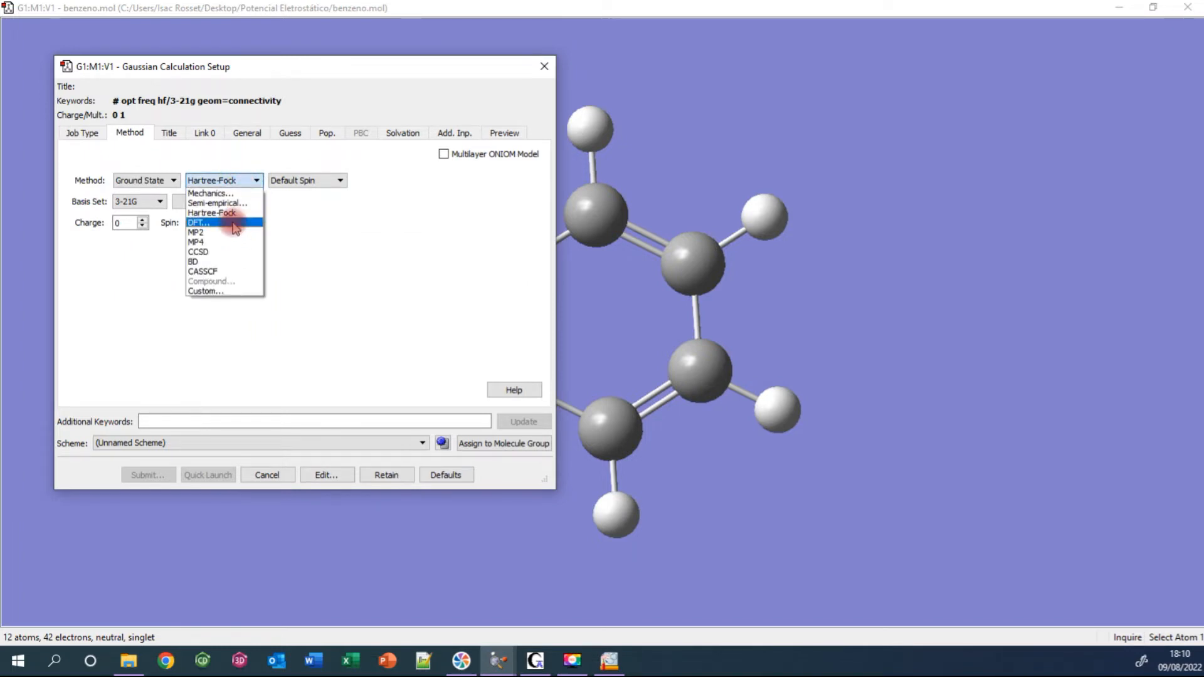
{"action": "left_click", "coordinate": [234, 224]}
{"action": "left_click", "coordinate": [160, 203]}
{"action": "left_click", "coordinate": [139, 247]}
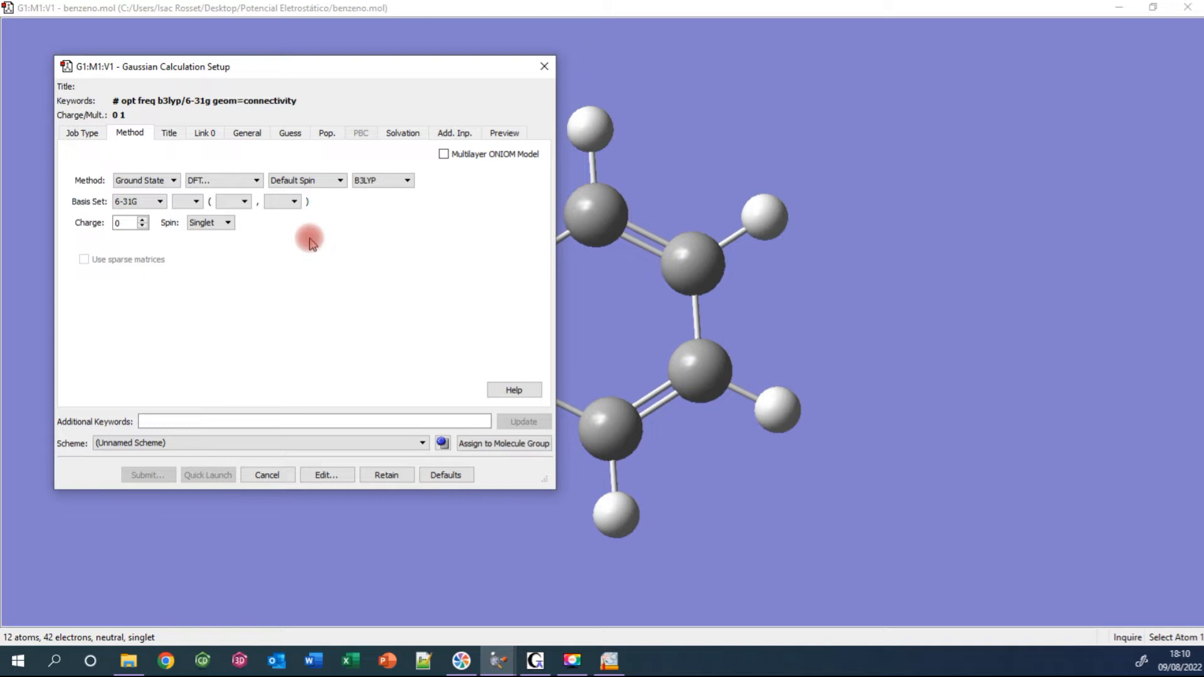
Review the job title, Link 0 and general options of the calculation setup
{"action": "left_click", "coordinate": [176, 136]}
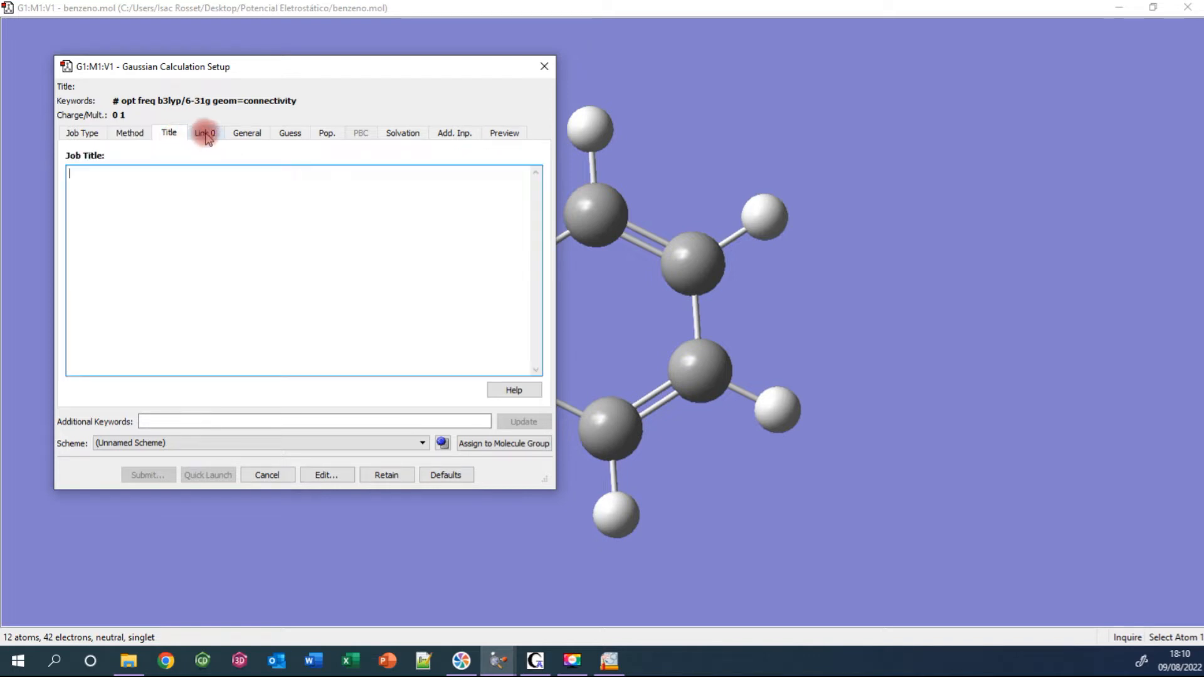
{"action": "left_click", "coordinate": [207, 136]}
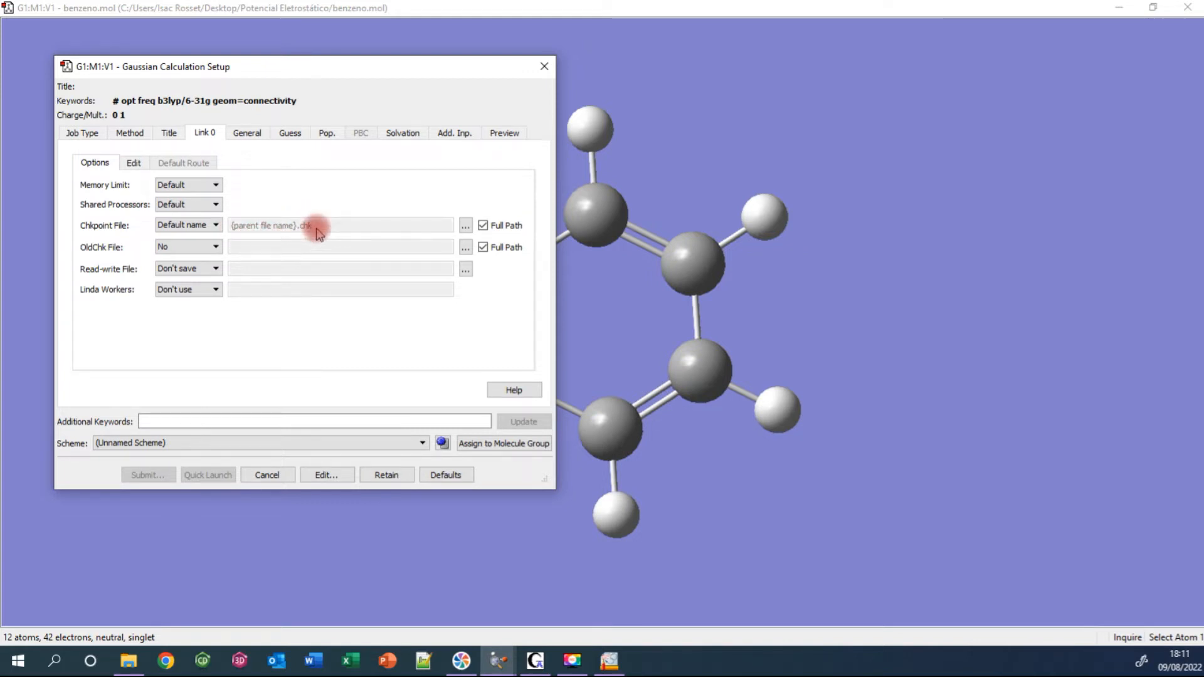
{"action": "left_click", "coordinate": [245, 130]}
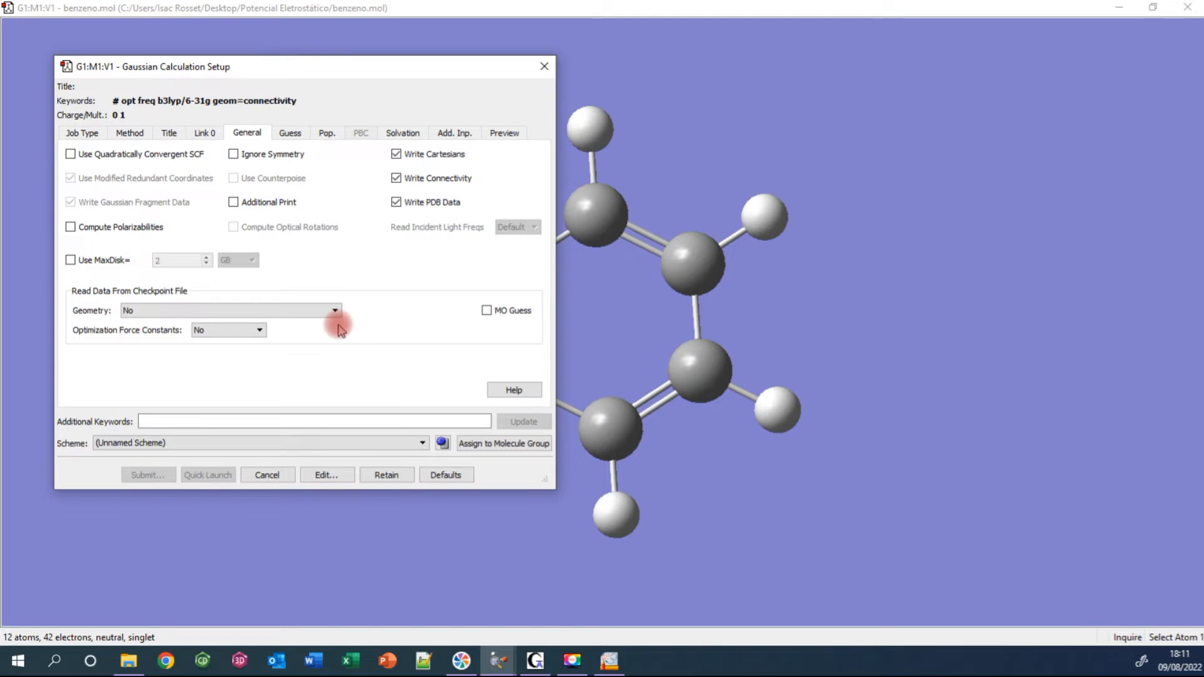
Check the solvation and job type settings, and save the benzene setup as benzeno.gjf in the folder Potencial Eletrostático for editing
{"action": "left_click", "coordinate": [408, 134]}
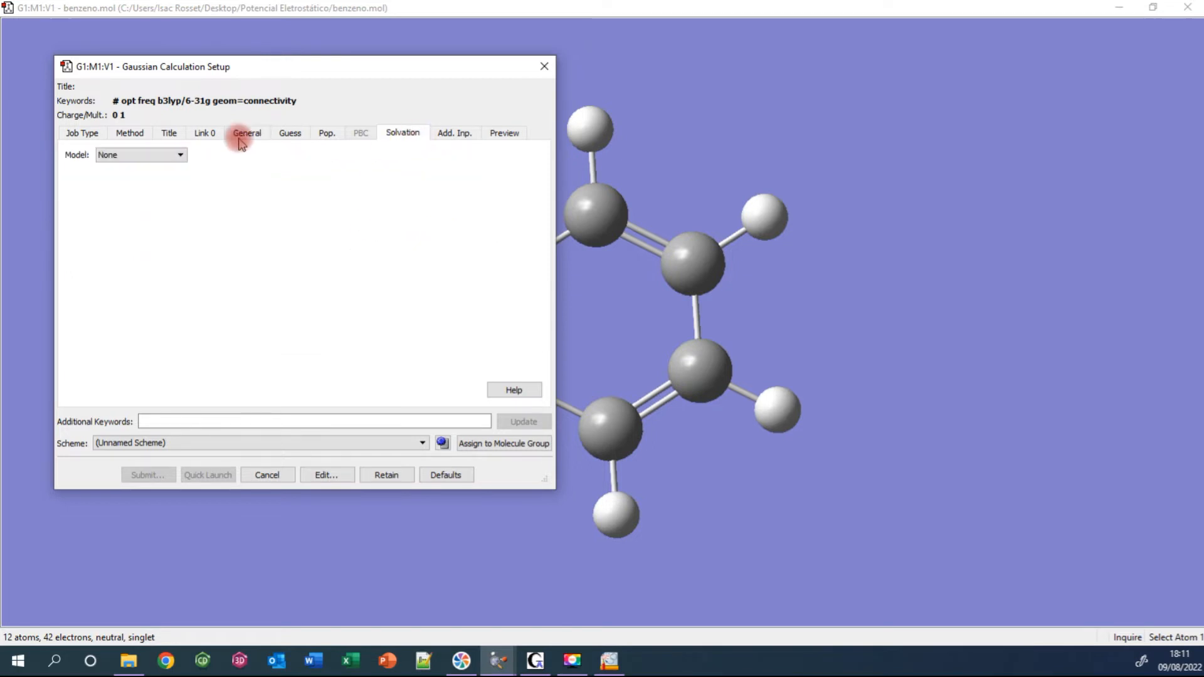
{"action": "left_click", "coordinate": [88, 135]}
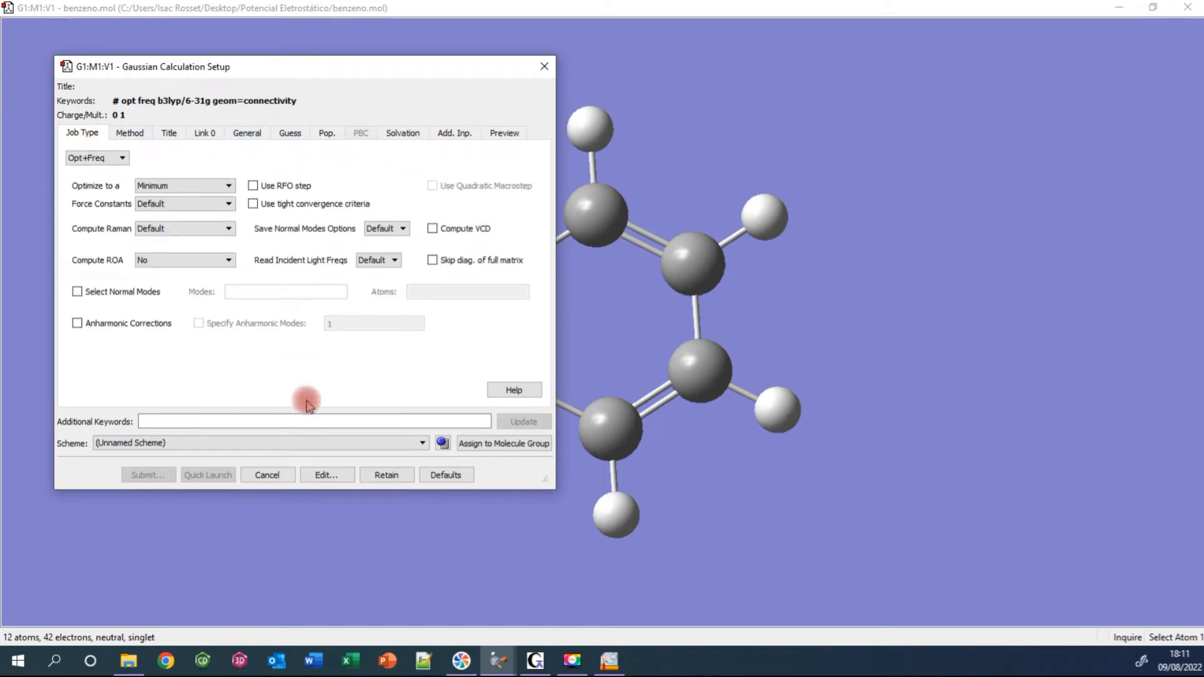
{"action": "left_click", "coordinate": [333, 476]}
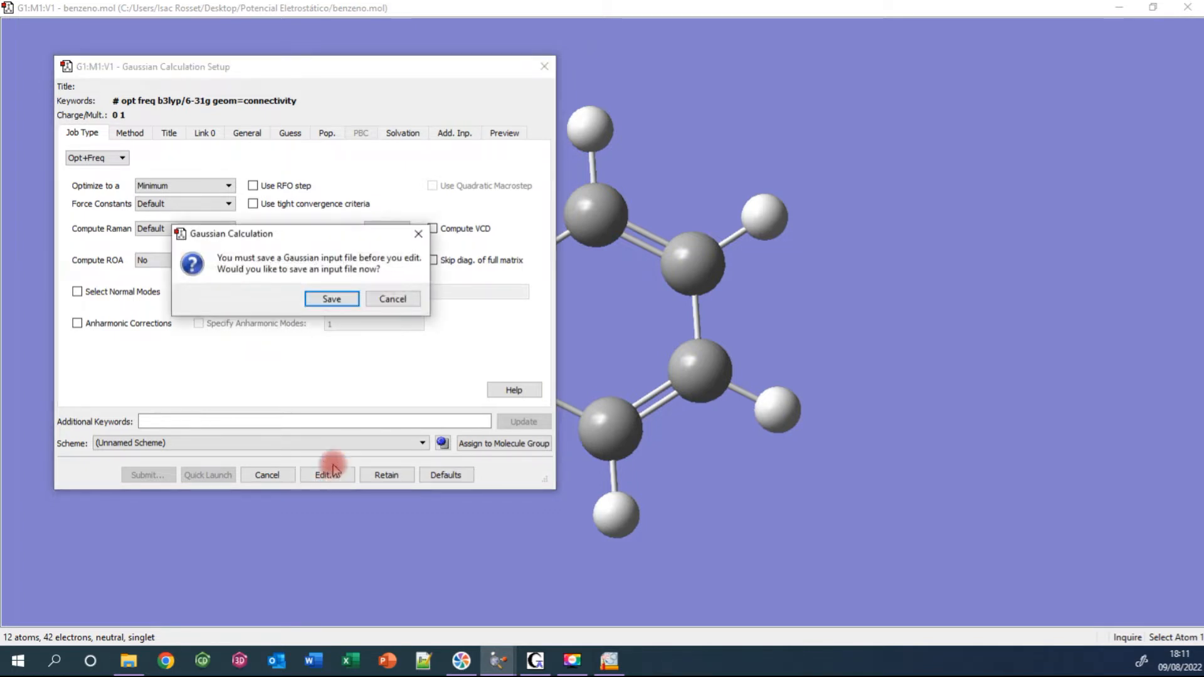
{"action": "left_click", "coordinate": [333, 299]}
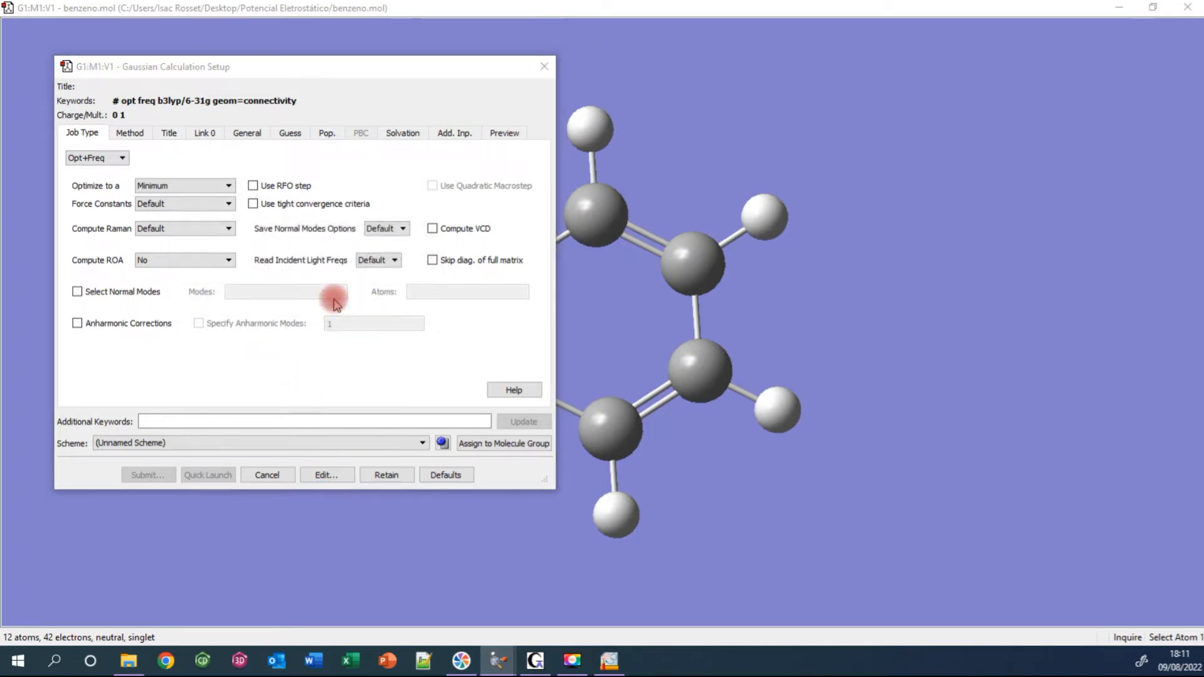
{"action": "left_click_drag", "start_coordinate": [506, 344], "coordinate": [486, 183]}
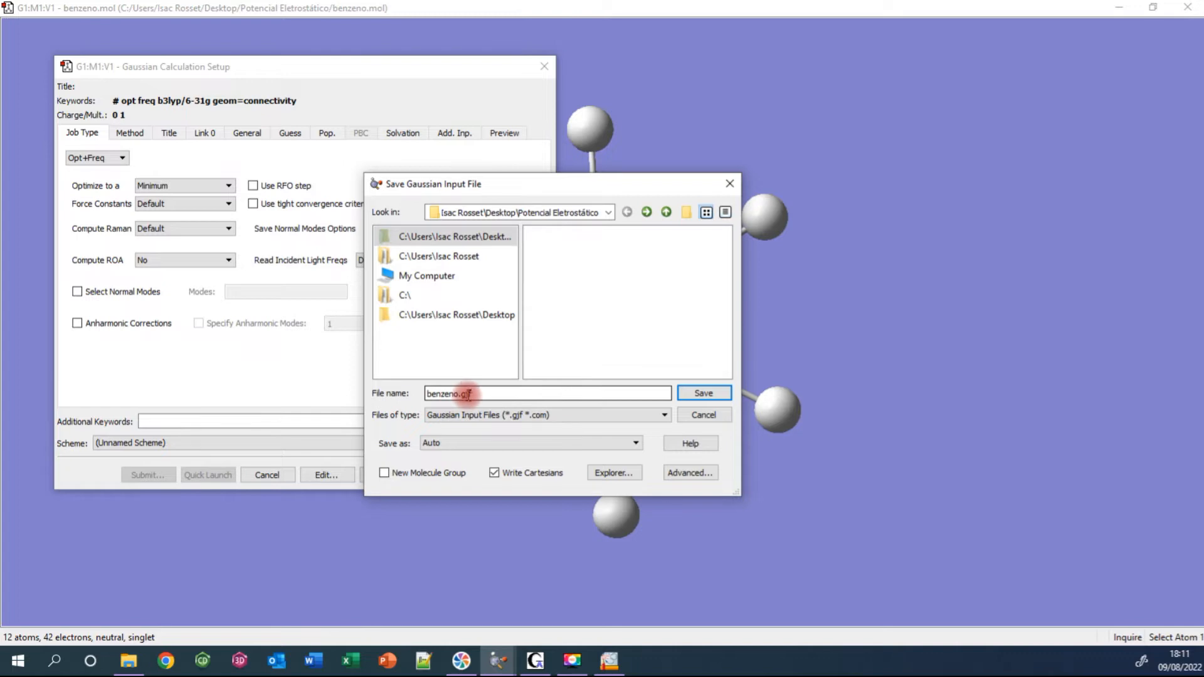
{"action": "left_click", "coordinate": [465, 395]}
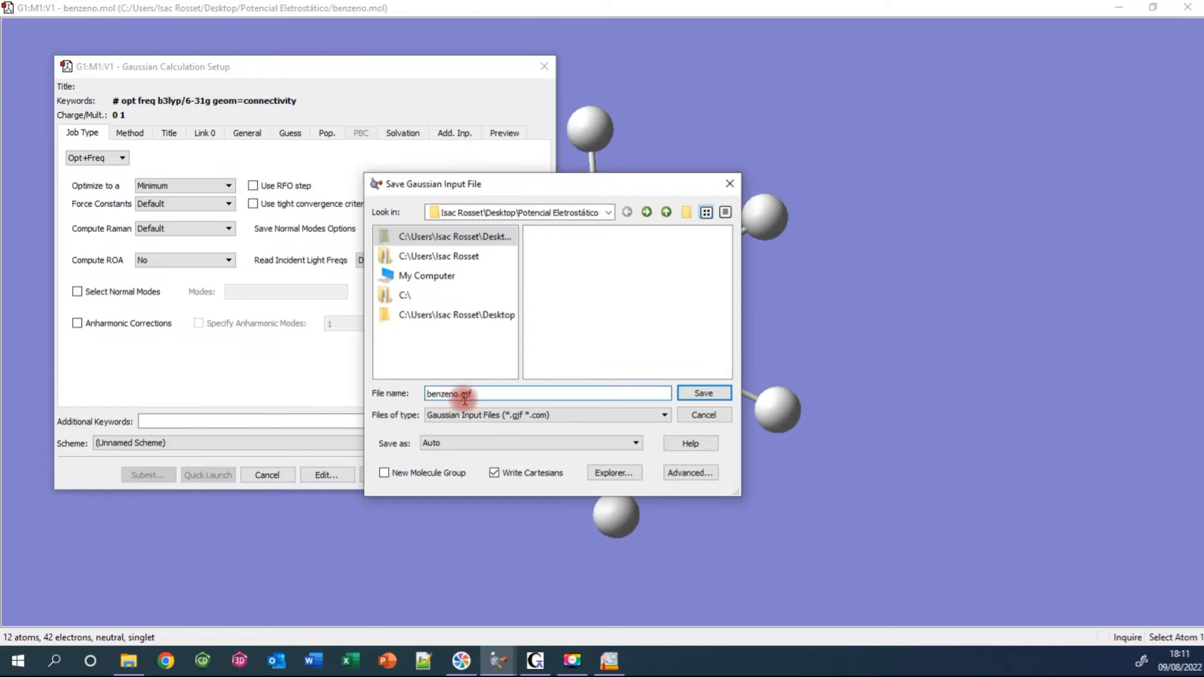
{"action": "left_click", "coordinate": [700, 395]}
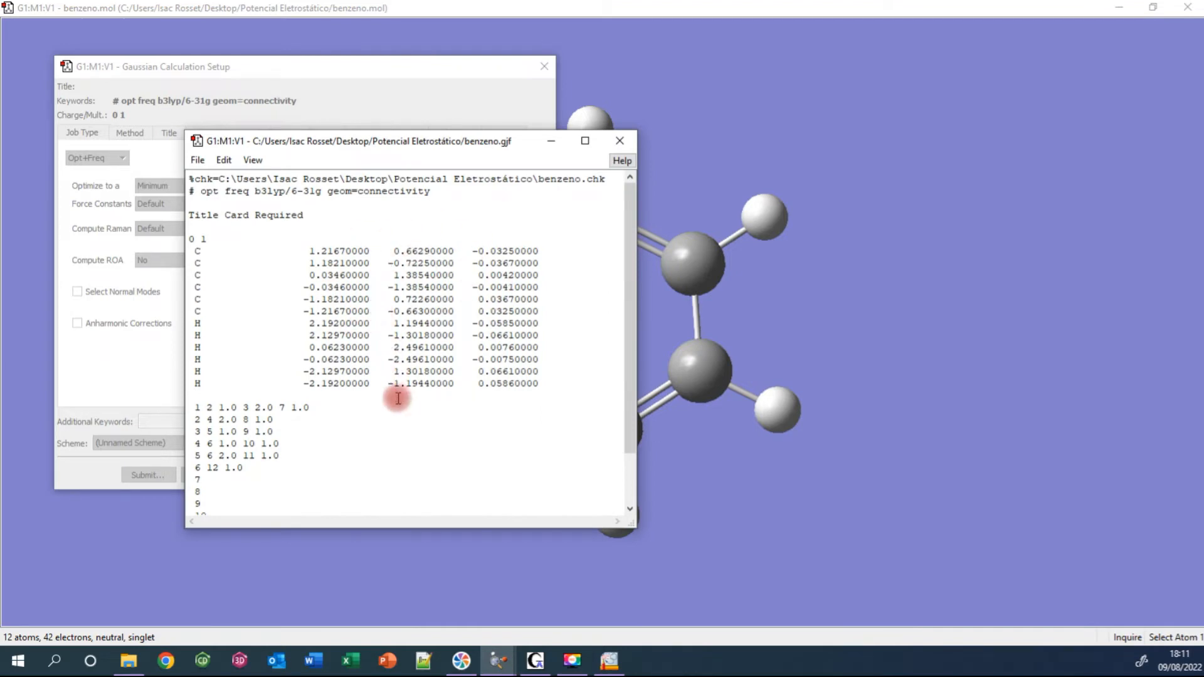
Look through the text of the benzeno.gjf input file and close it
{"action": "scroll", "coordinate": [376, 411], "scroll_direction": "down", "scroll_amount": 2}
{"action": "scroll", "coordinate": [376, 410], "scroll_direction": "up", "scroll_amount": 2}
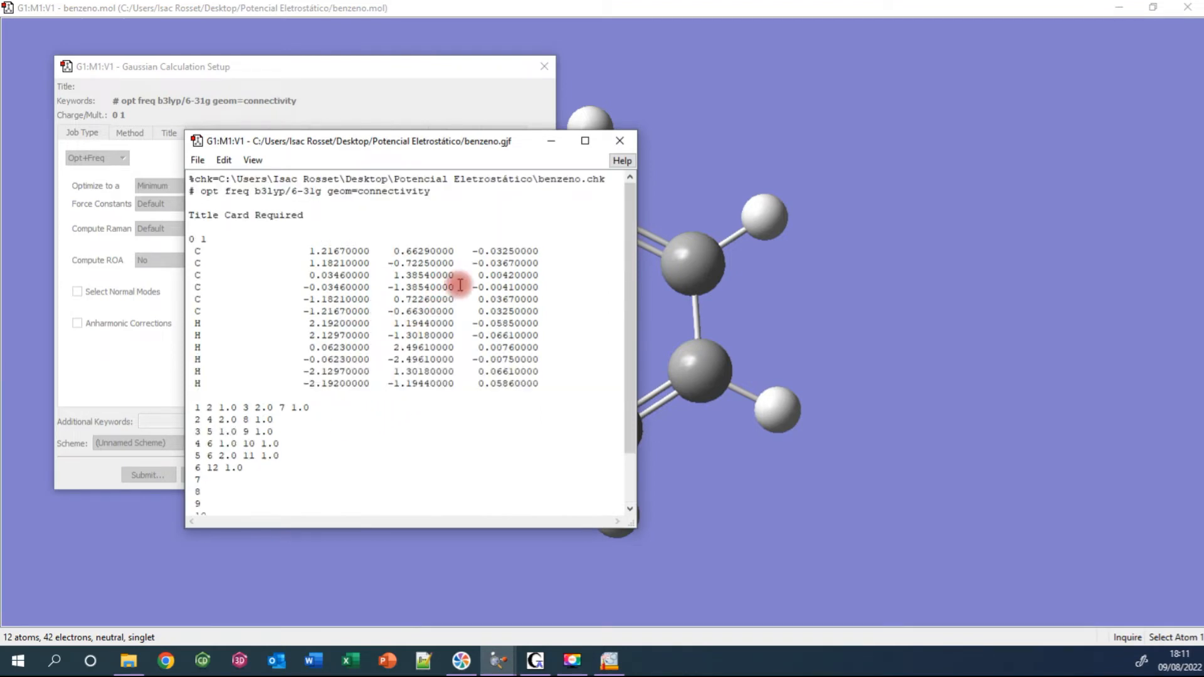
{"action": "left_click", "coordinate": [620, 141]}
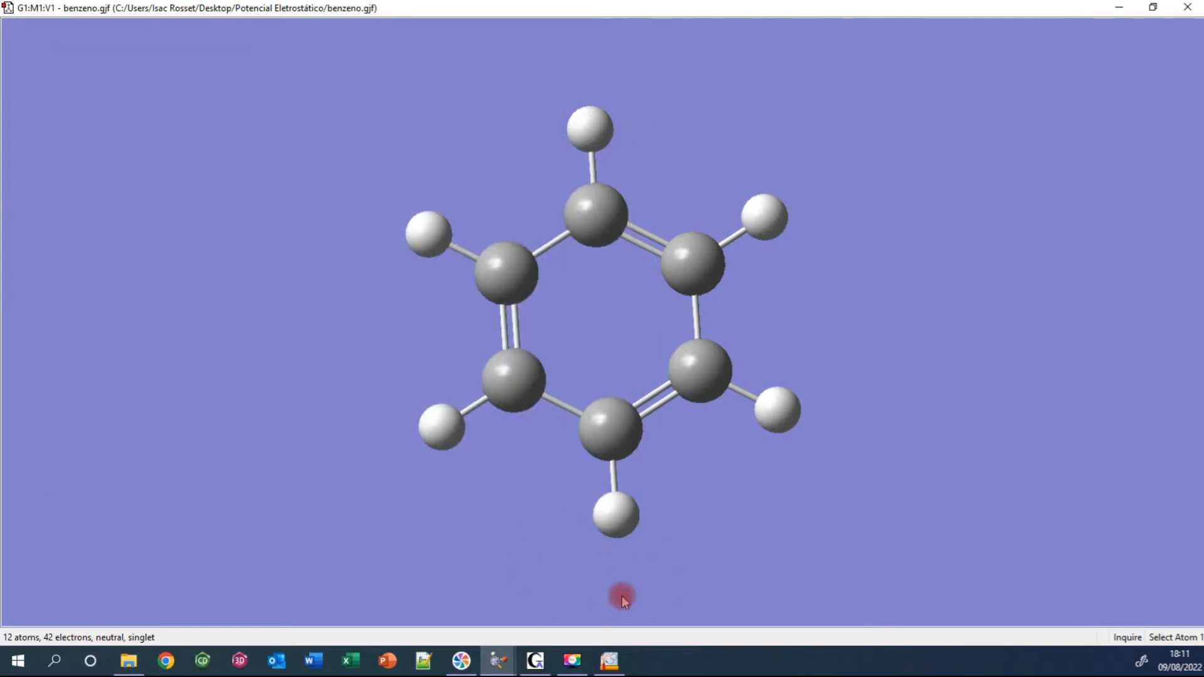
Switch to Gaussian 09, place its window beside the folder's file list, and open the batch list for editing
{"action": "left_click", "coordinate": [543, 667]}
{"action": "left_click", "coordinate": [536, 662]}
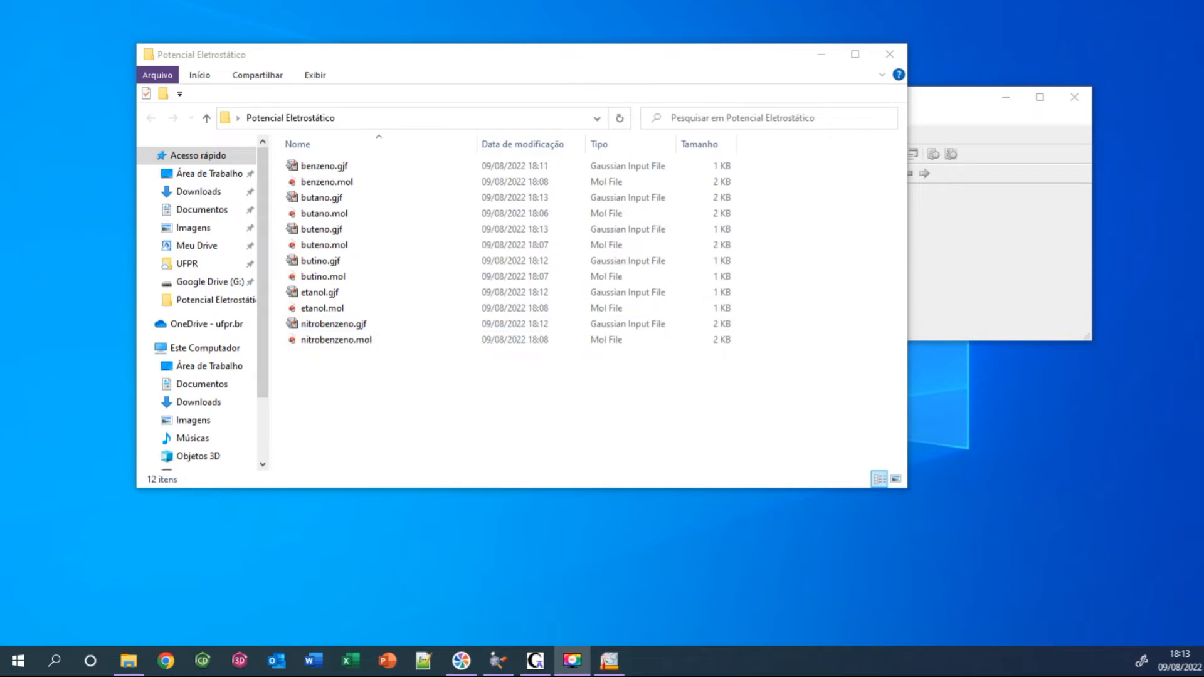
{"action": "left_click", "coordinate": [535, 661]}
{"action": "left_click_drag", "start_coordinate": [593, 198], "coordinate": [662, 127]}
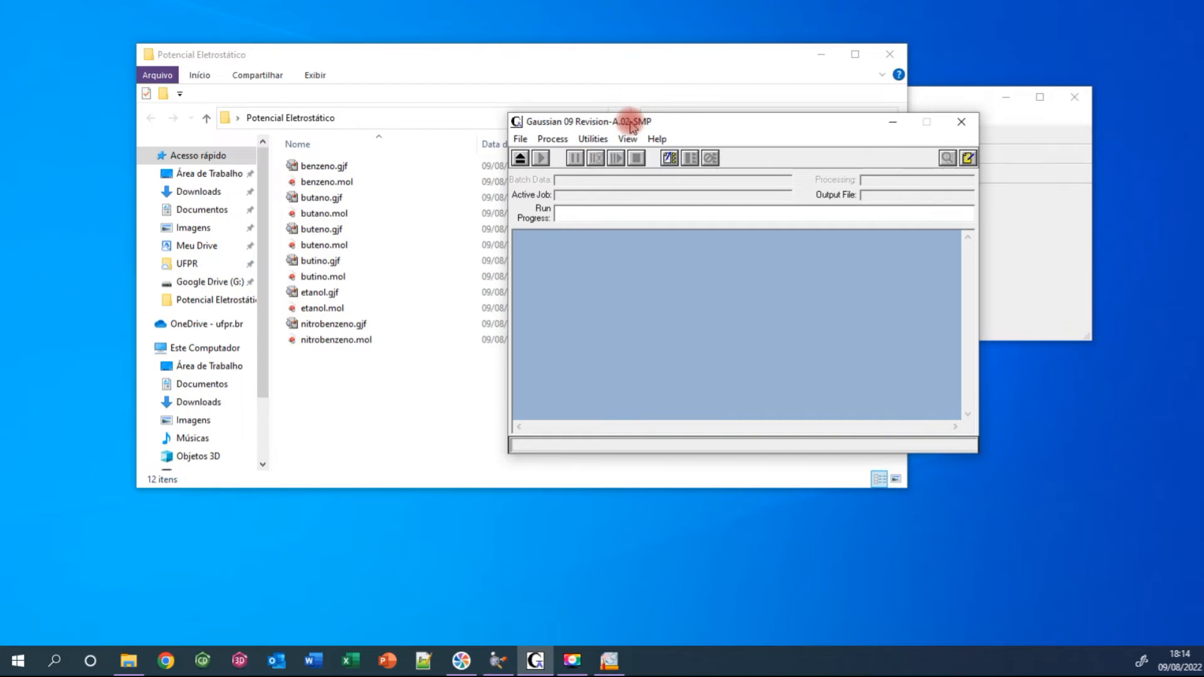
{"action": "left_click", "coordinate": [596, 139]}
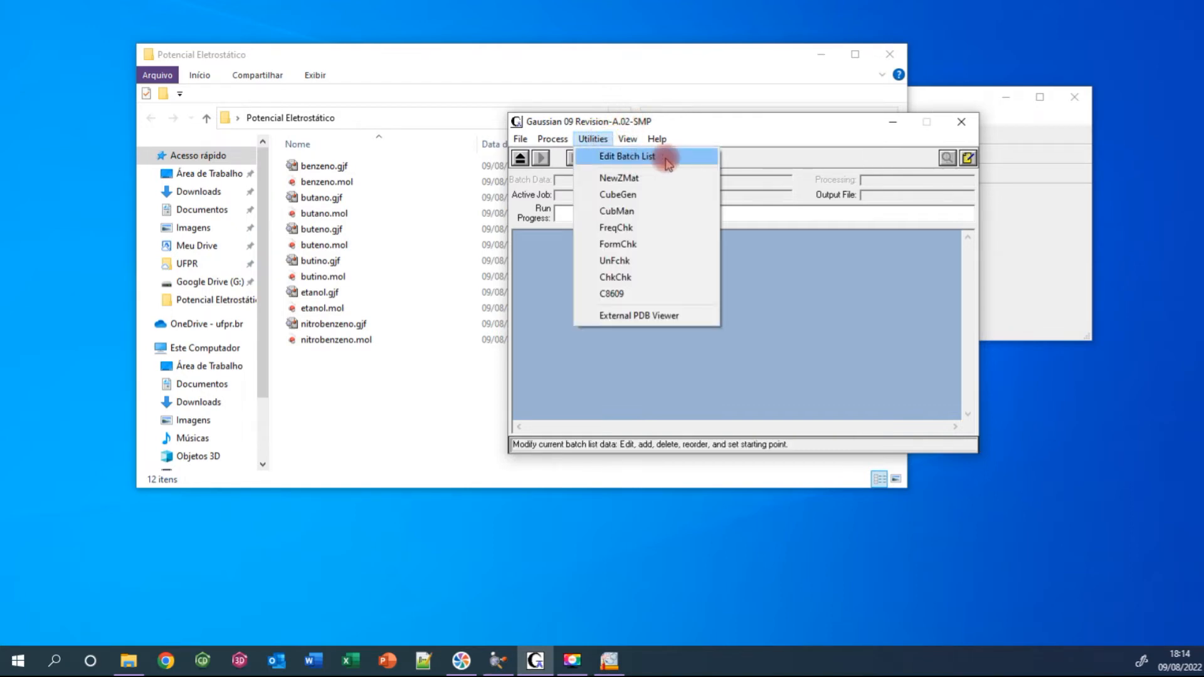
{"action": "left_click", "coordinate": [665, 162]}
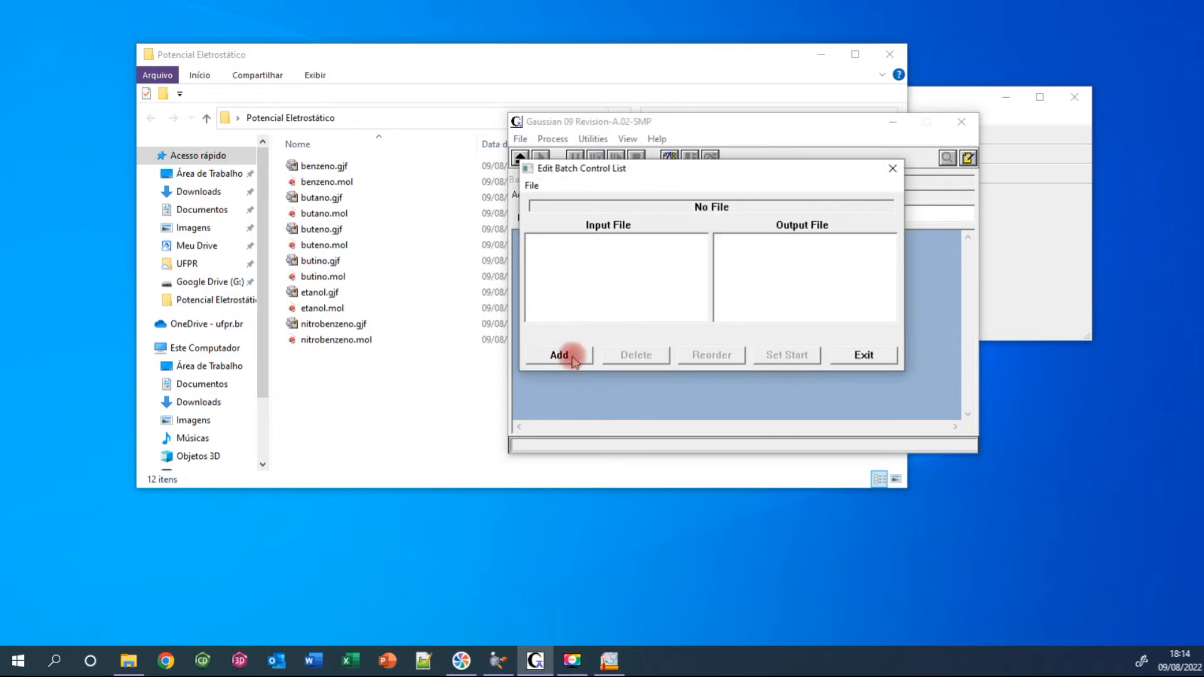
Add benzeno.gjf from the desktop folder Potencial Eletrostático to the batch list with the output file benzeno.out
{"action": "left_click", "coordinate": [560, 355]}
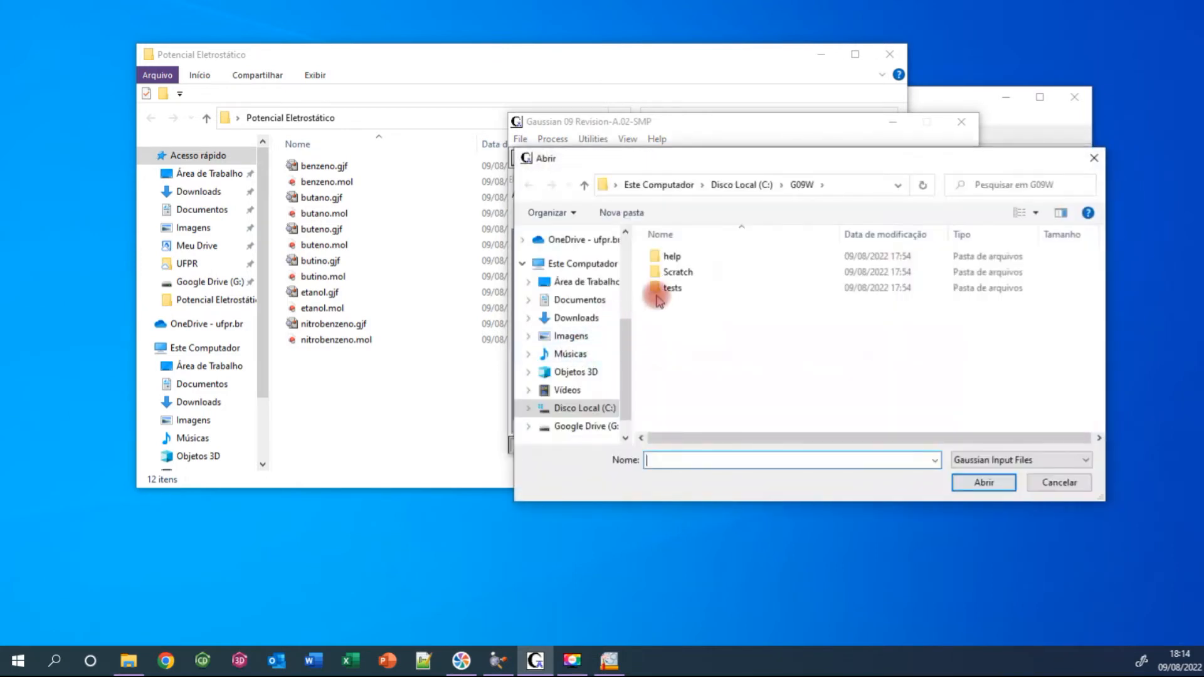
{"action": "left_click", "coordinate": [568, 284]}
{"action": "double_click", "coordinate": [711, 256]}
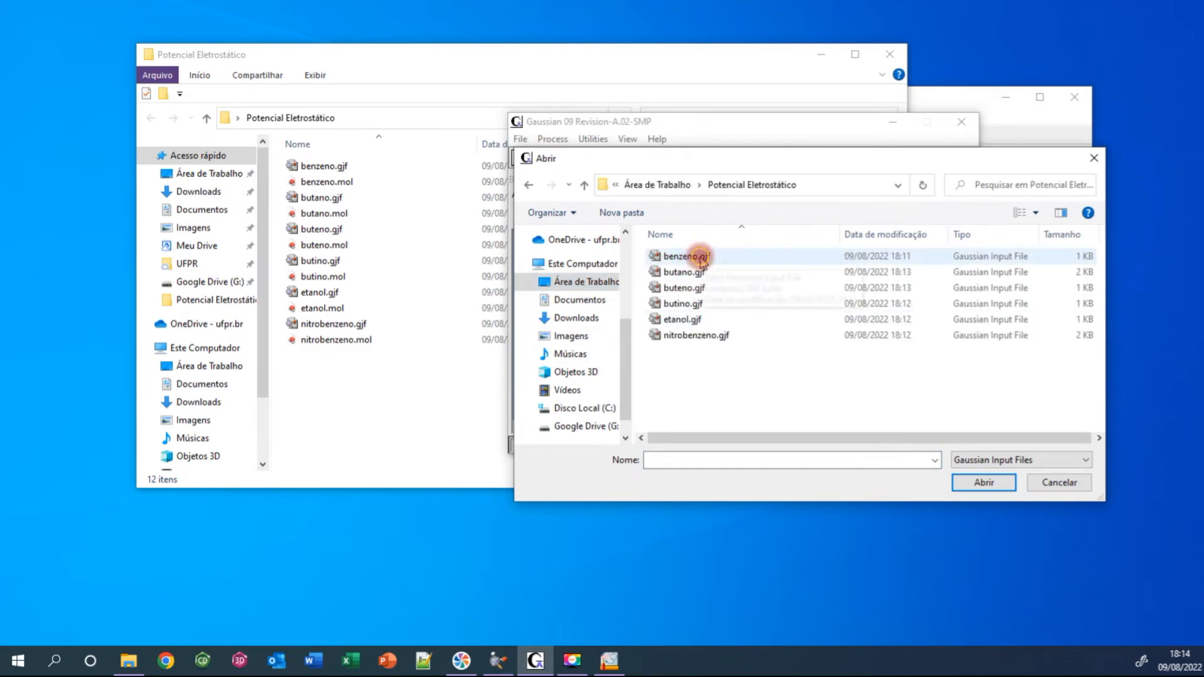
{"action": "double_click", "coordinate": [703, 259]}
{"action": "left_click", "coordinate": [734, 271]}
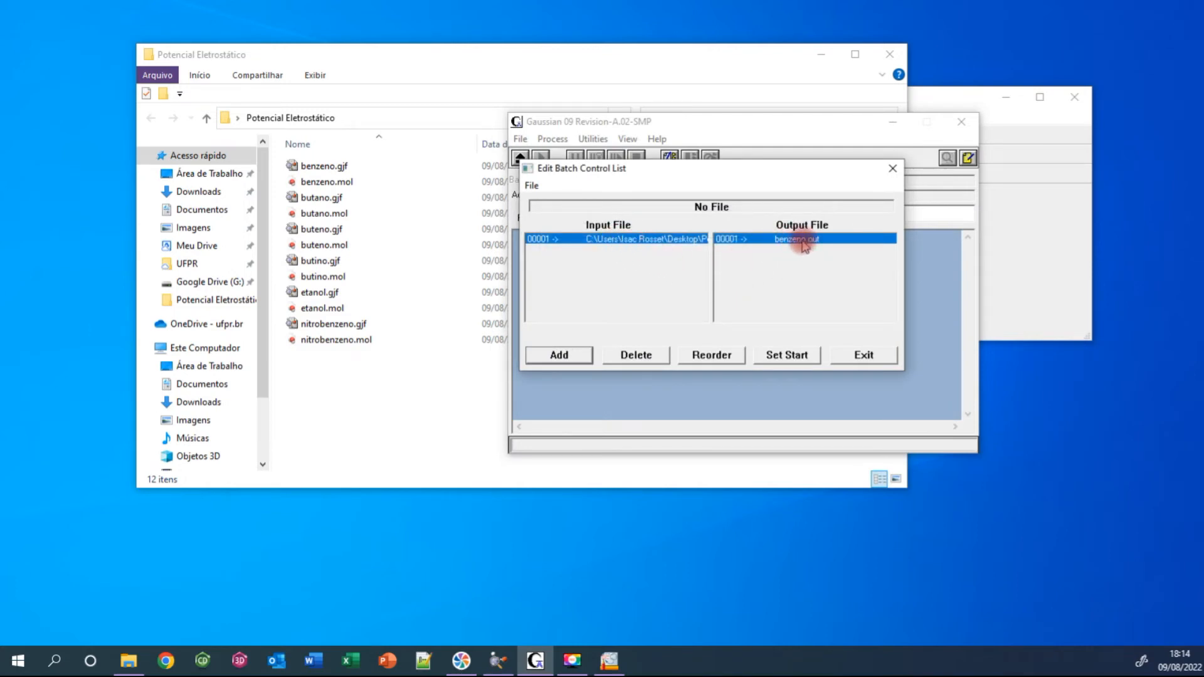
Add butano.gjf and buteno.gjf to the batch list, accepting their suggested output file names
{"action": "left_click", "coordinate": [555, 355]}
{"action": "double_click", "coordinate": [666, 276]}
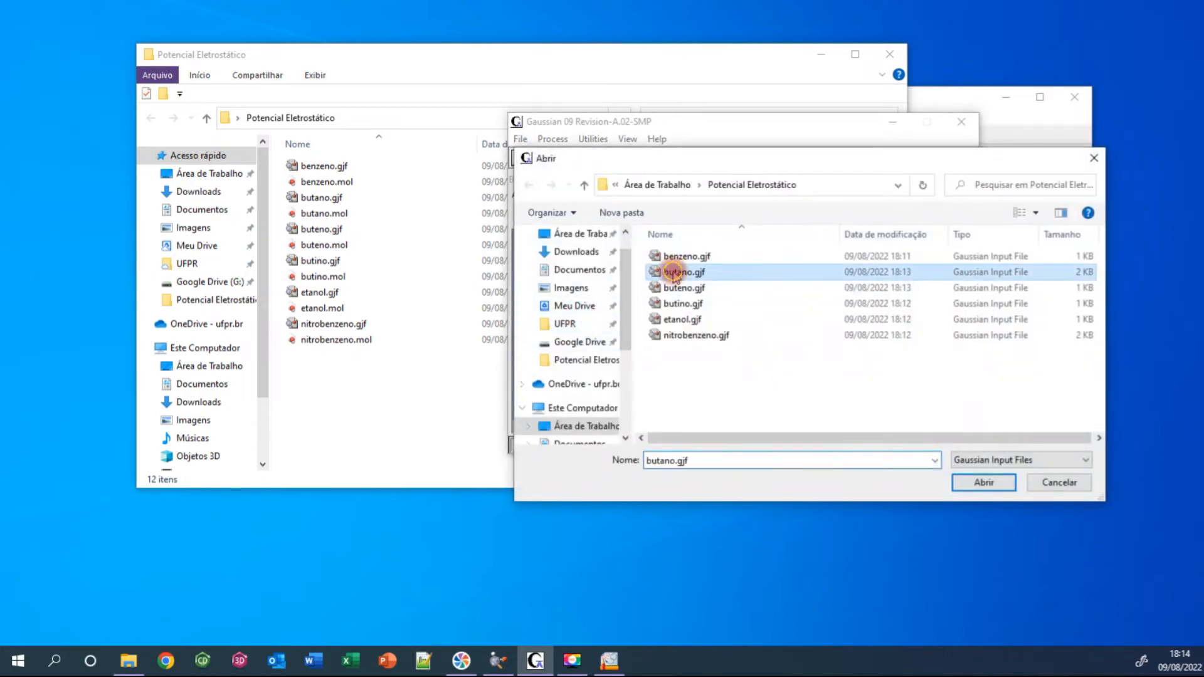
{"action": "left_click", "coordinate": [735, 268]}
{"action": "left_click", "coordinate": [584, 355]}
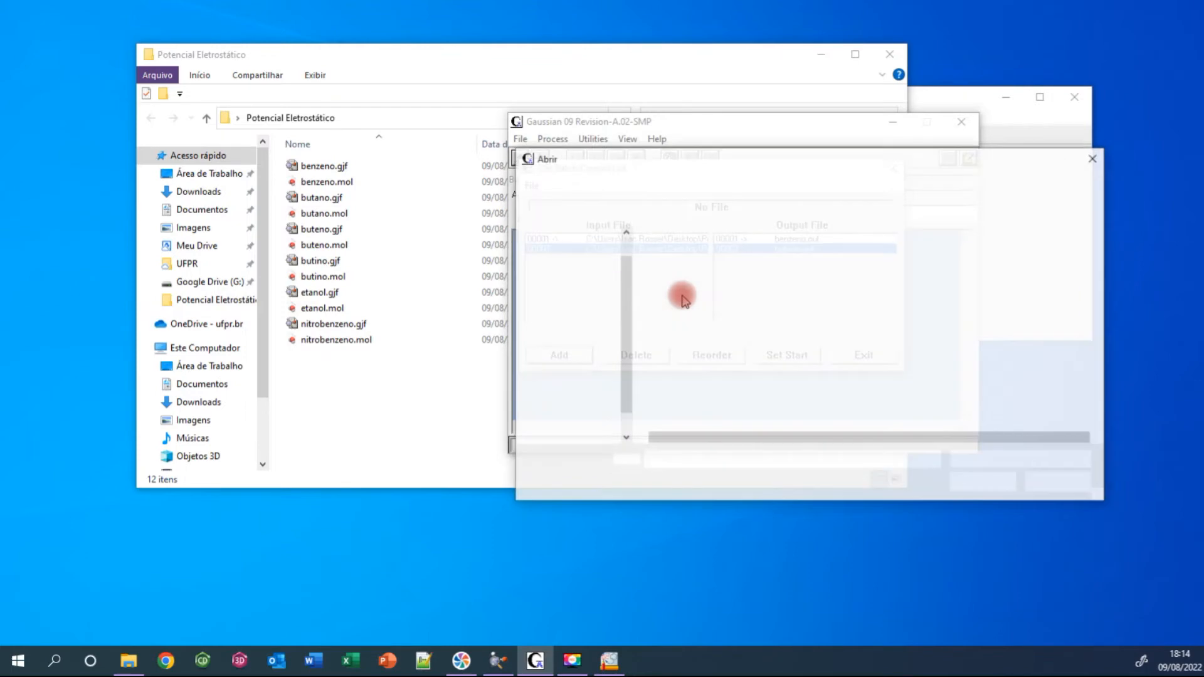
{"action": "double_click", "coordinate": [683, 288]}
{"action": "left_click", "coordinate": [728, 273]}
Add butino.gjf and etanol.gjf to the batch list, accepting their suggested output file names
{"action": "left_click", "coordinate": [574, 353]}
{"action": "double_click", "coordinate": [700, 304]}
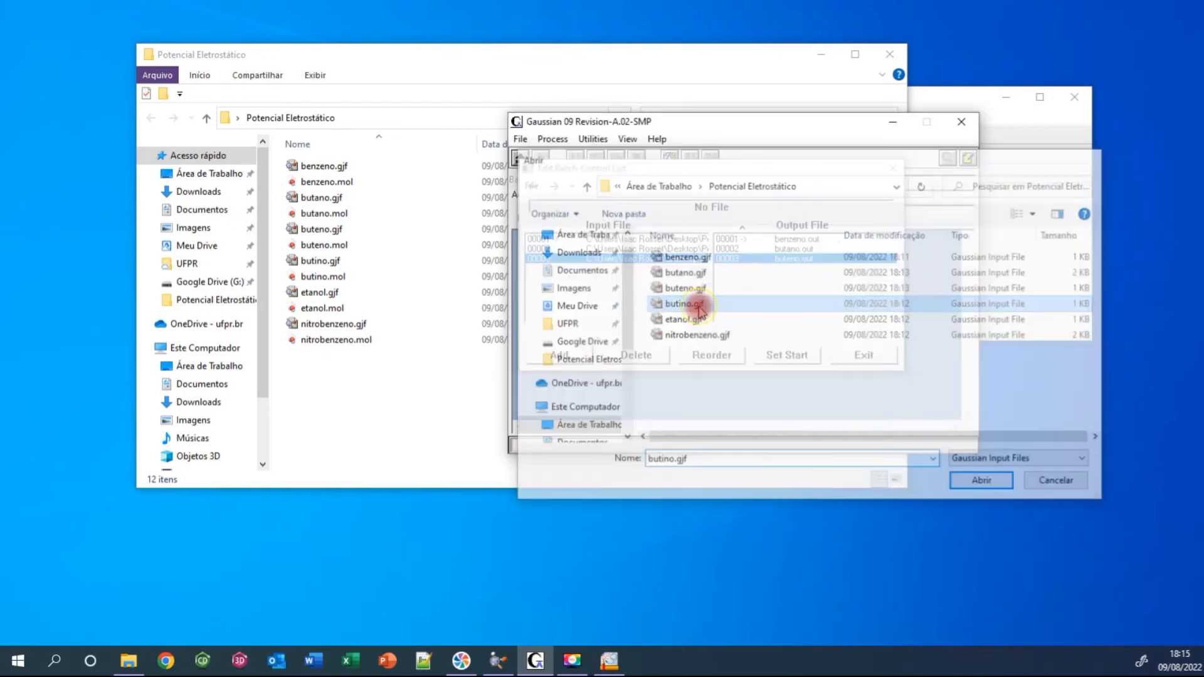
{"action": "left_click", "coordinate": [731, 272]}
{"action": "left_click", "coordinate": [558, 356]}
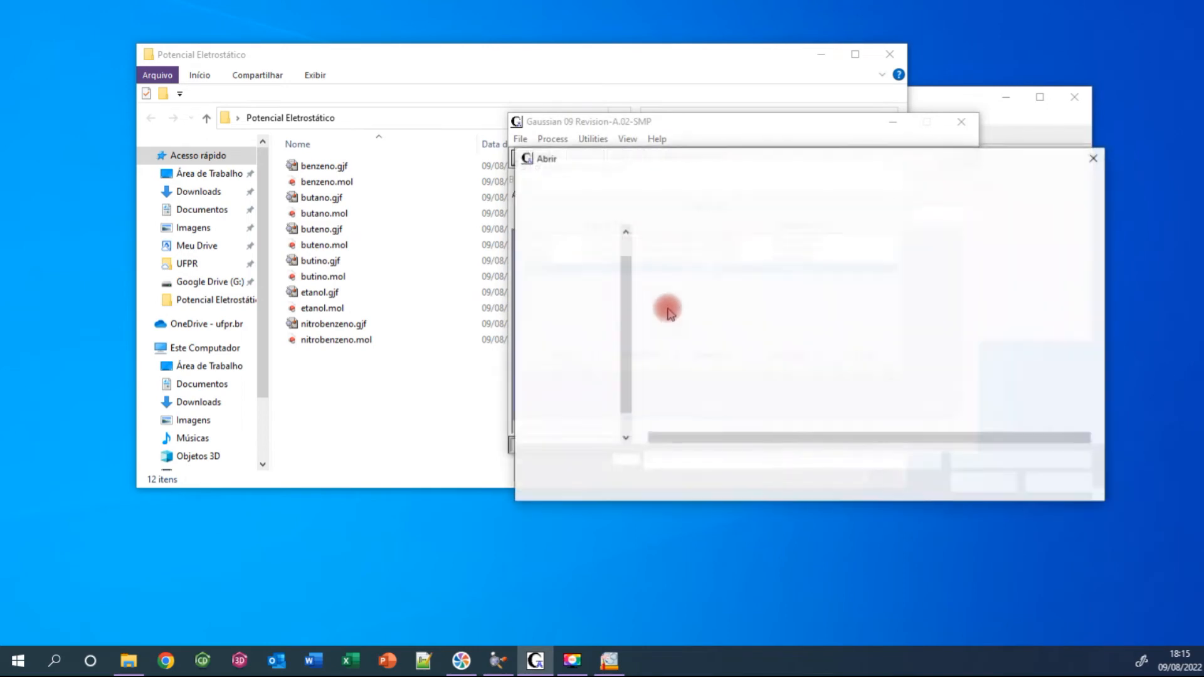
{"action": "double_click", "coordinate": [698, 322]}
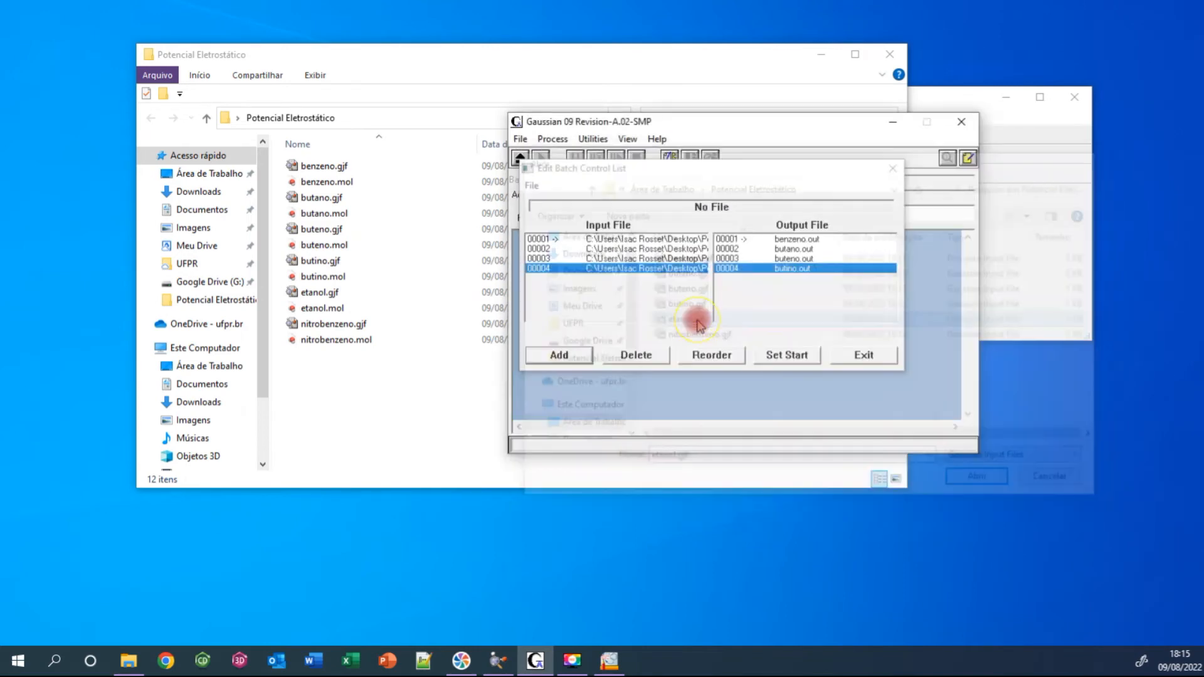
{"action": "left_click", "coordinate": [732, 271]}
Add nitrobenzeno.gjf with the output file nitrobenzeno.out as the last batch entry and start the batch run
{"action": "left_click", "coordinate": [560, 356]}
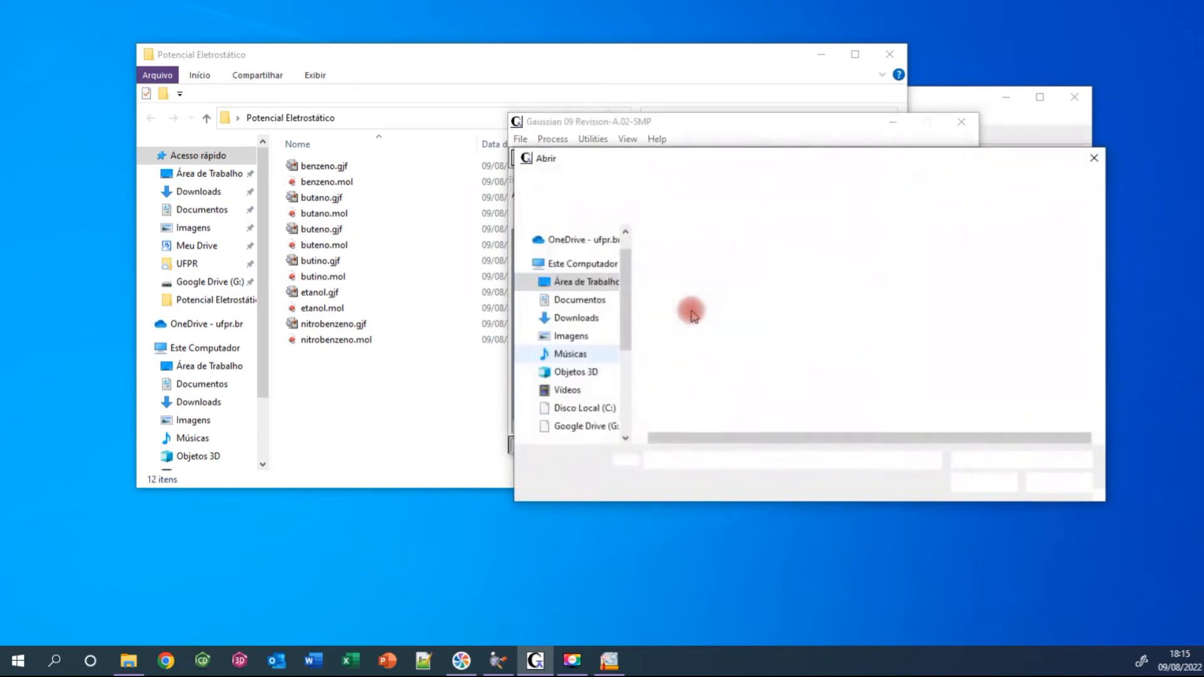
{"action": "double_click", "coordinate": [702, 335]}
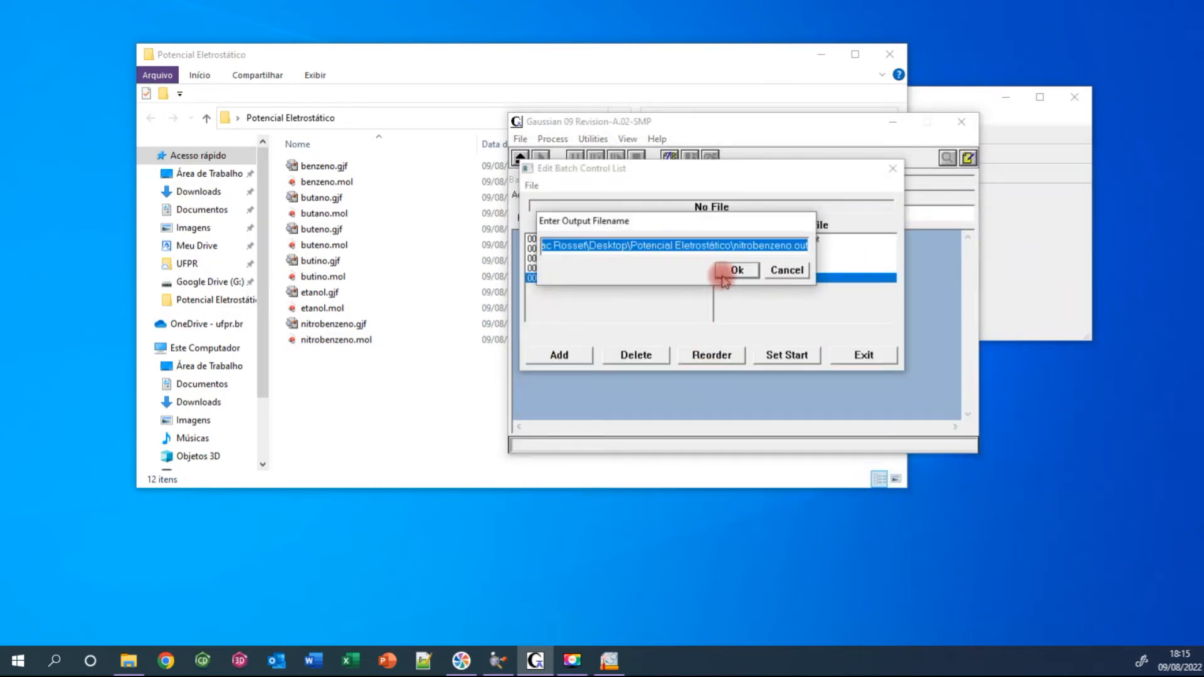
{"action": "left_click", "coordinate": [723, 270]}
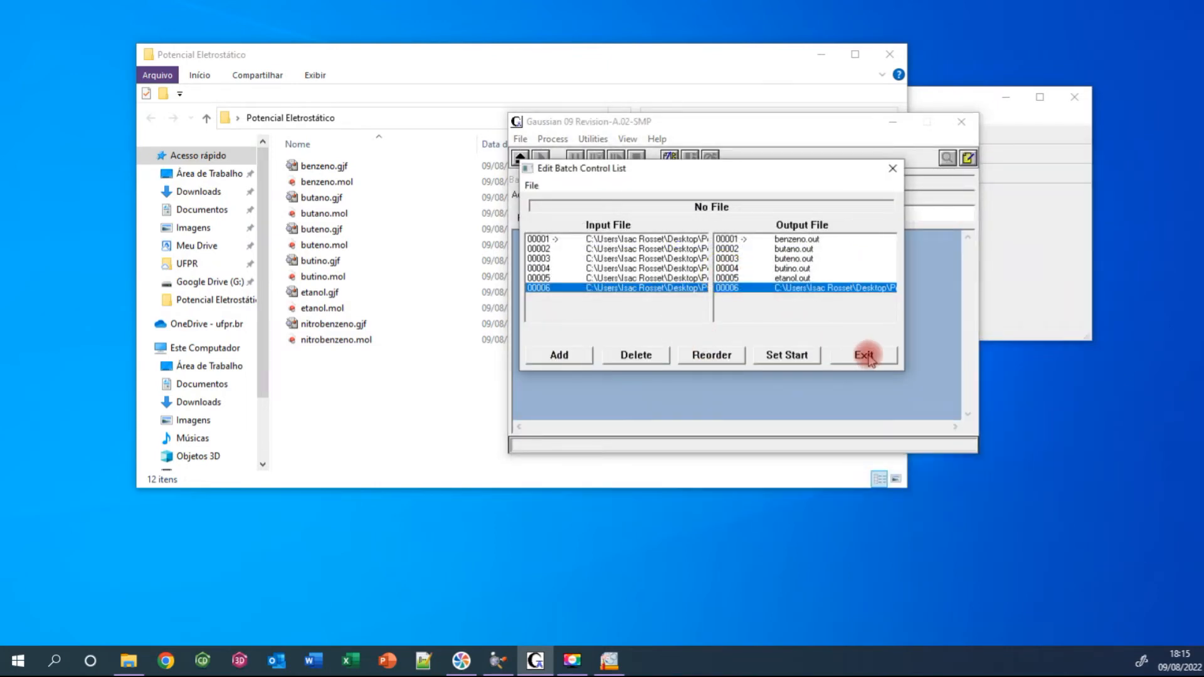
{"action": "left_click", "coordinate": [865, 355]}
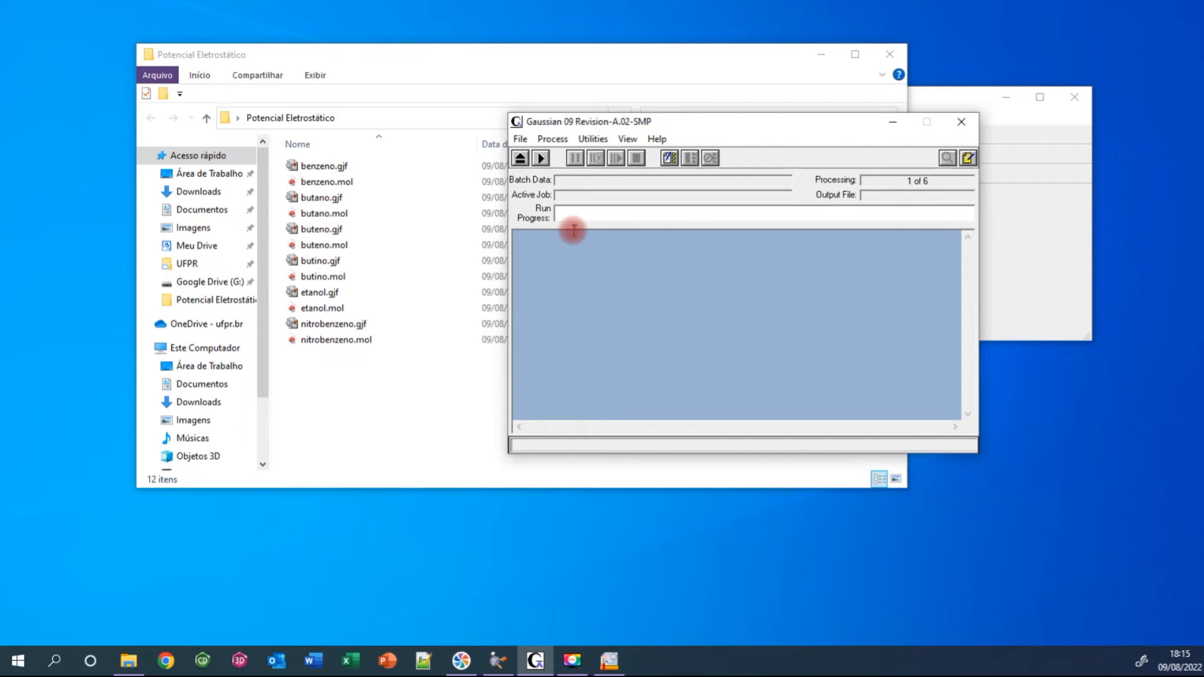
{"action": "left_click", "coordinate": [543, 158]}
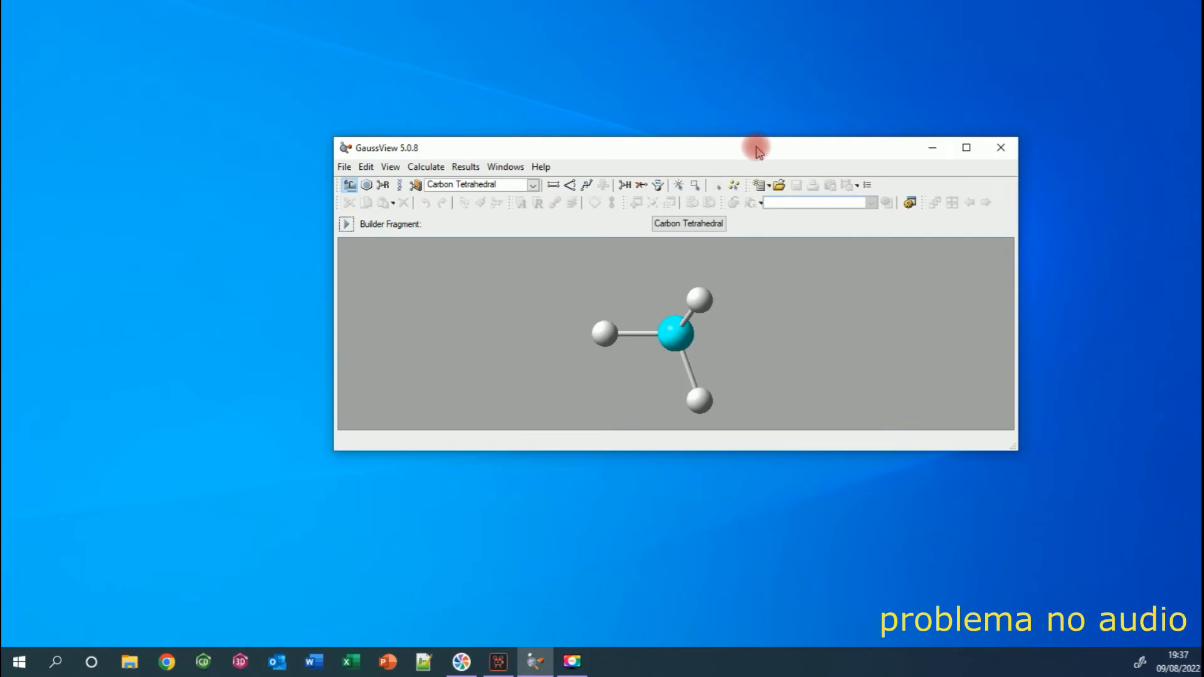
In GaussView, open the Gaussian checkpoint file butano.chk from the folder Potencial Eletrostático
{"action": "left_click_drag", "start_coordinate": [759, 150], "coordinate": [886, 48]}
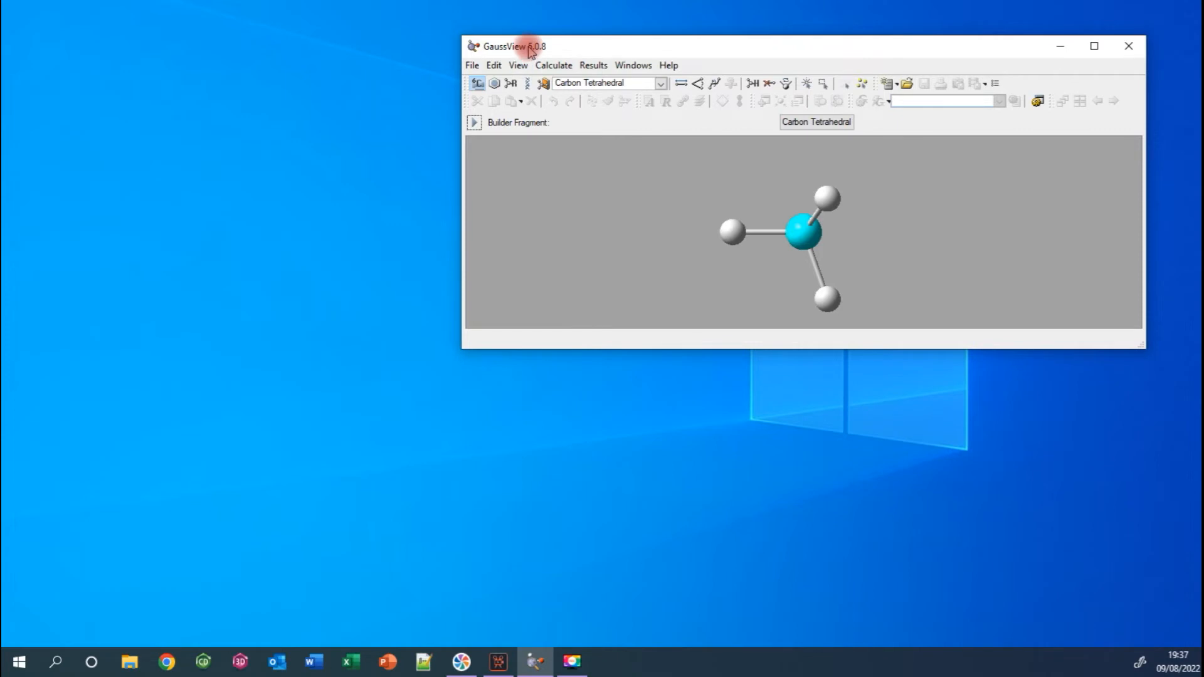
{"action": "left_click", "coordinate": [473, 65]}
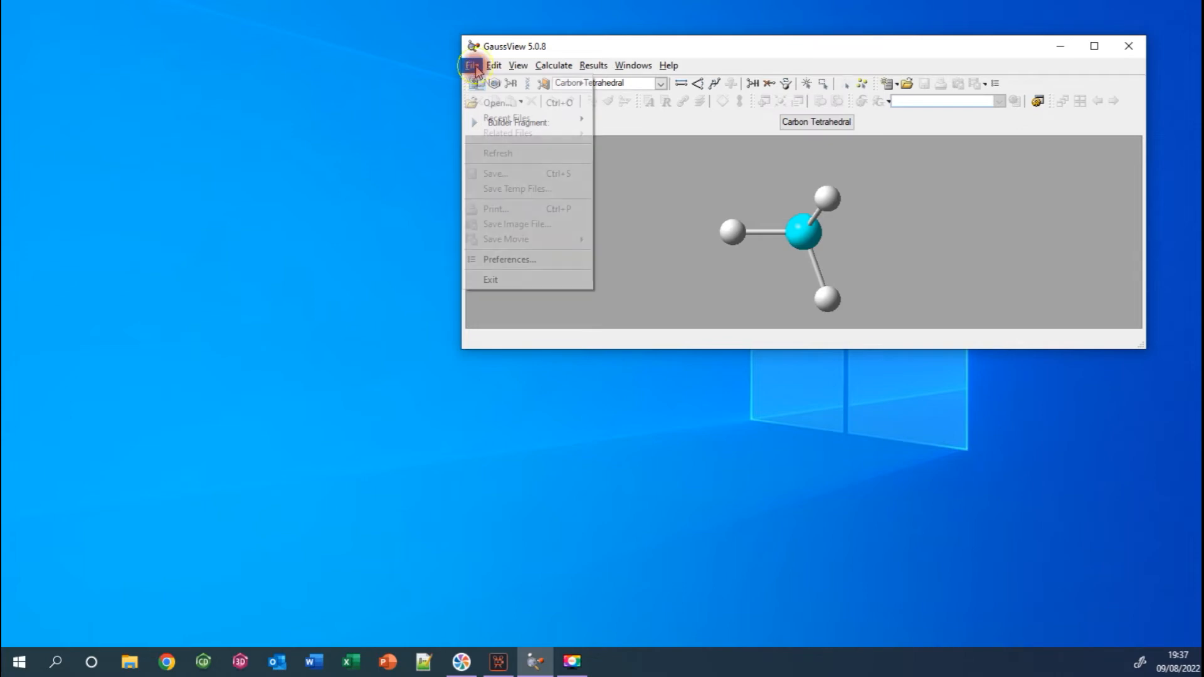
{"action": "left_click", "coordinate": [496, 101]}
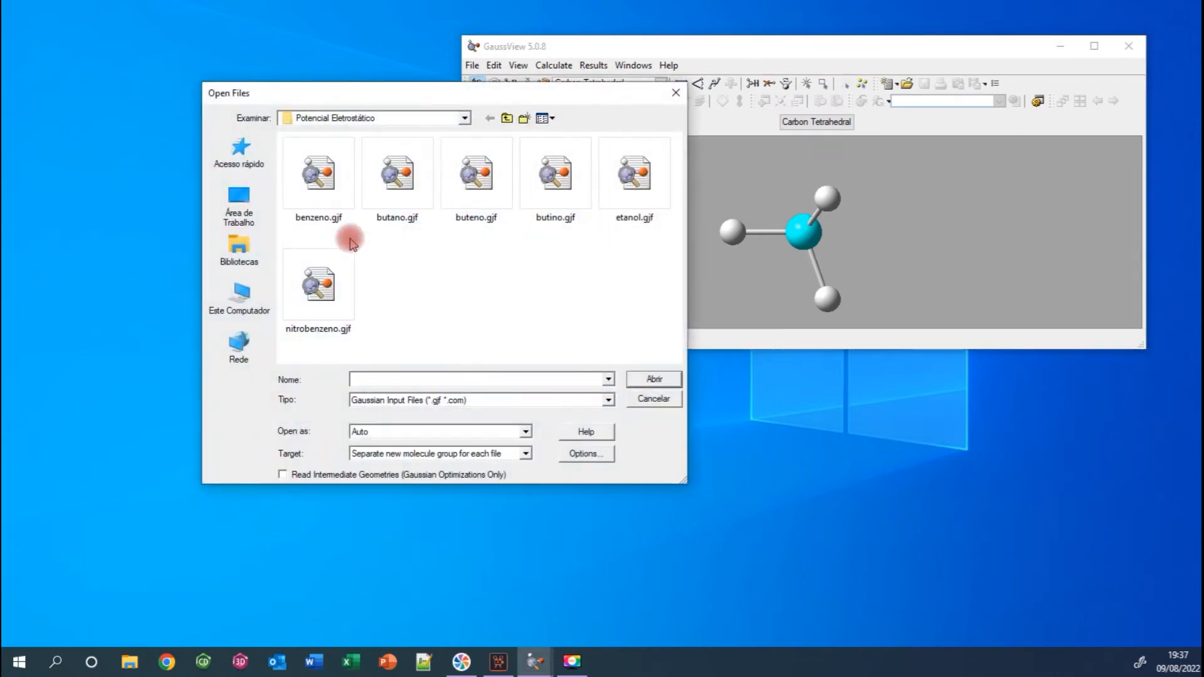
{"action": "left_click", "coordinate": [439, 400]}
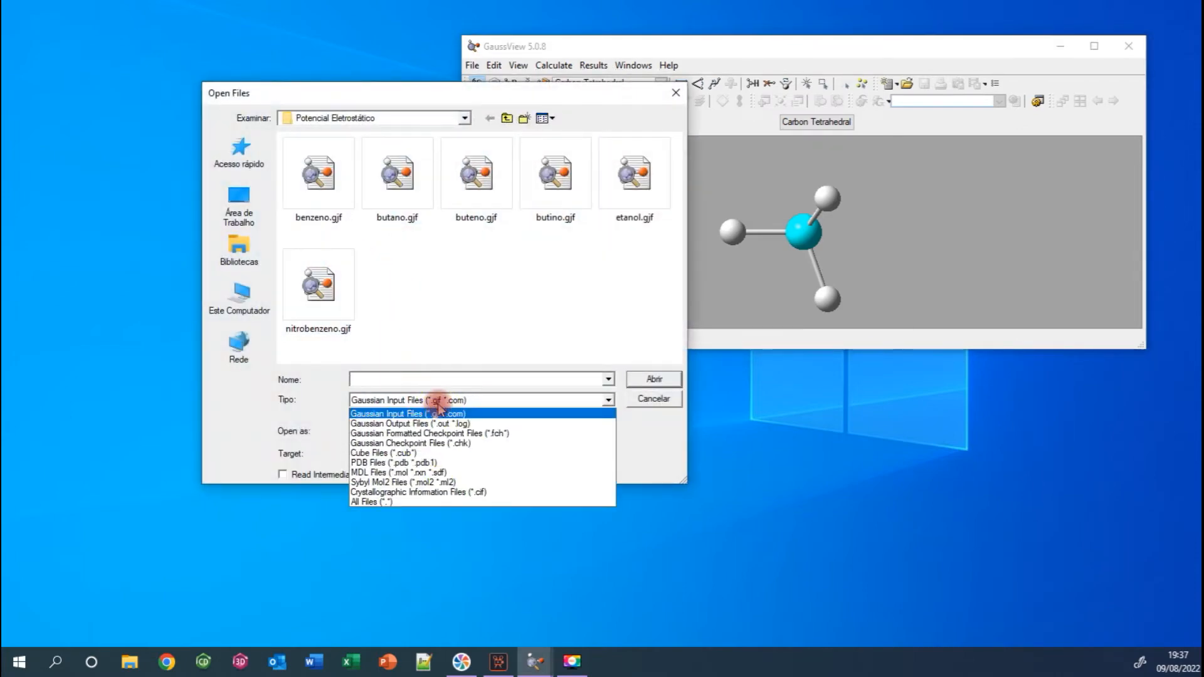
{"action": "left_click", "coordinate": [489, 444]}
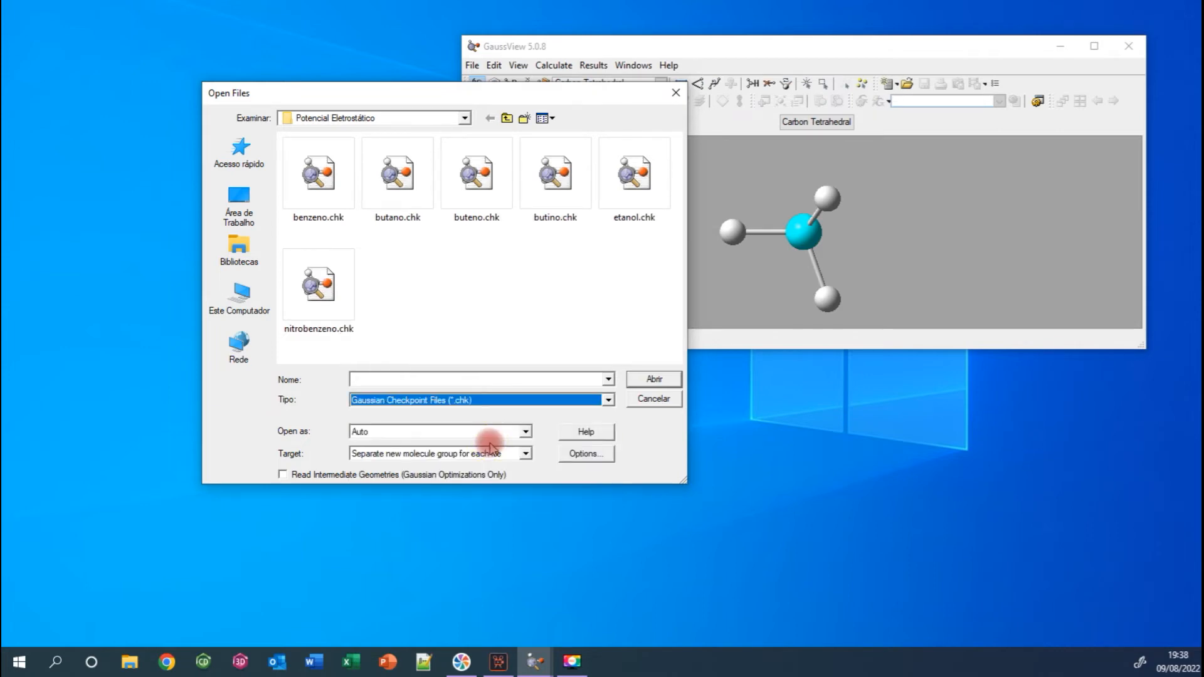
{"action": "left_click", "coordinate": [408, 196]}
{"action": "left_click", "coordinate": [654, 380]}
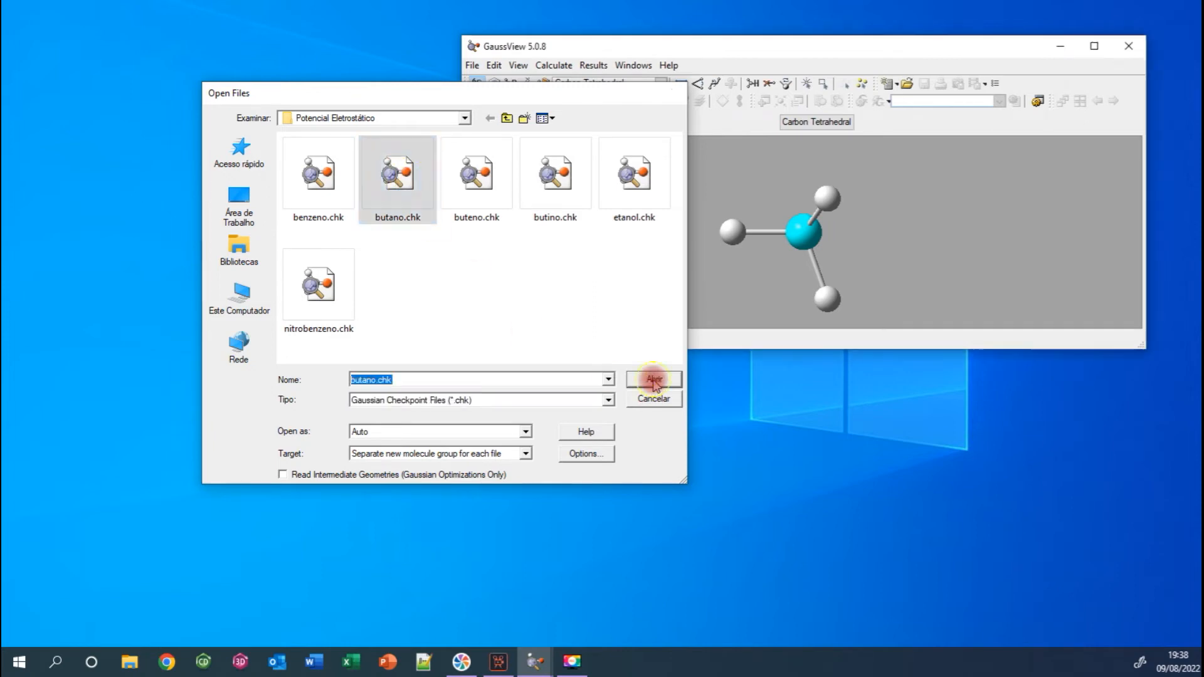
Arrange the butane molecule window and the GaussView main window side by side, each filling half of the screen
{"action": "left_click_drag", "start_coordinate": [378, 263], "coordinate": [107, 108]}
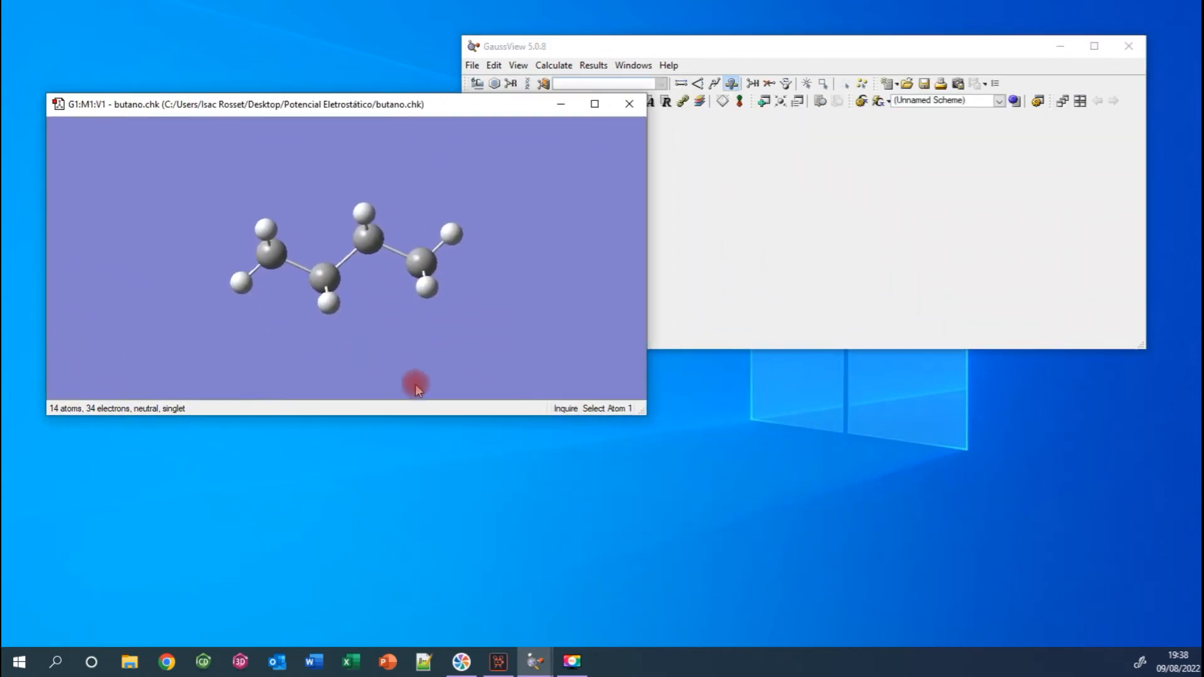
{"action": "left_click_drag", "start_coordinate": [438, 104], "coordinate": [1, 65]}
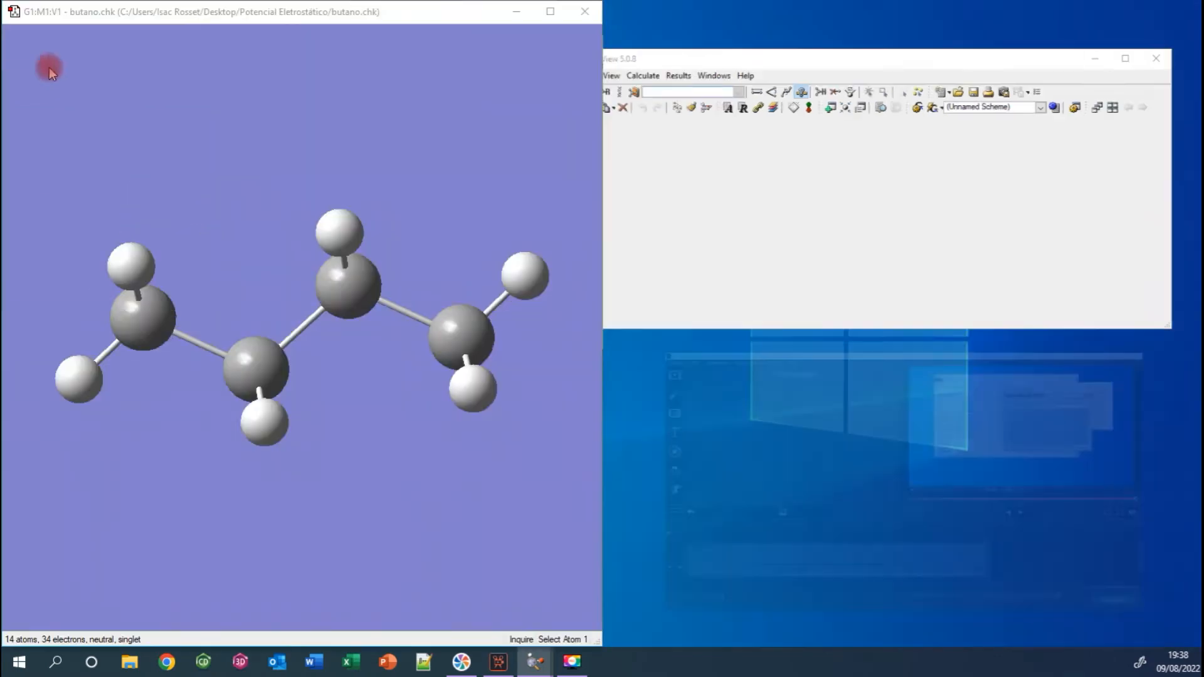
{"action": "left_click", "coordinate": [717, 133]}
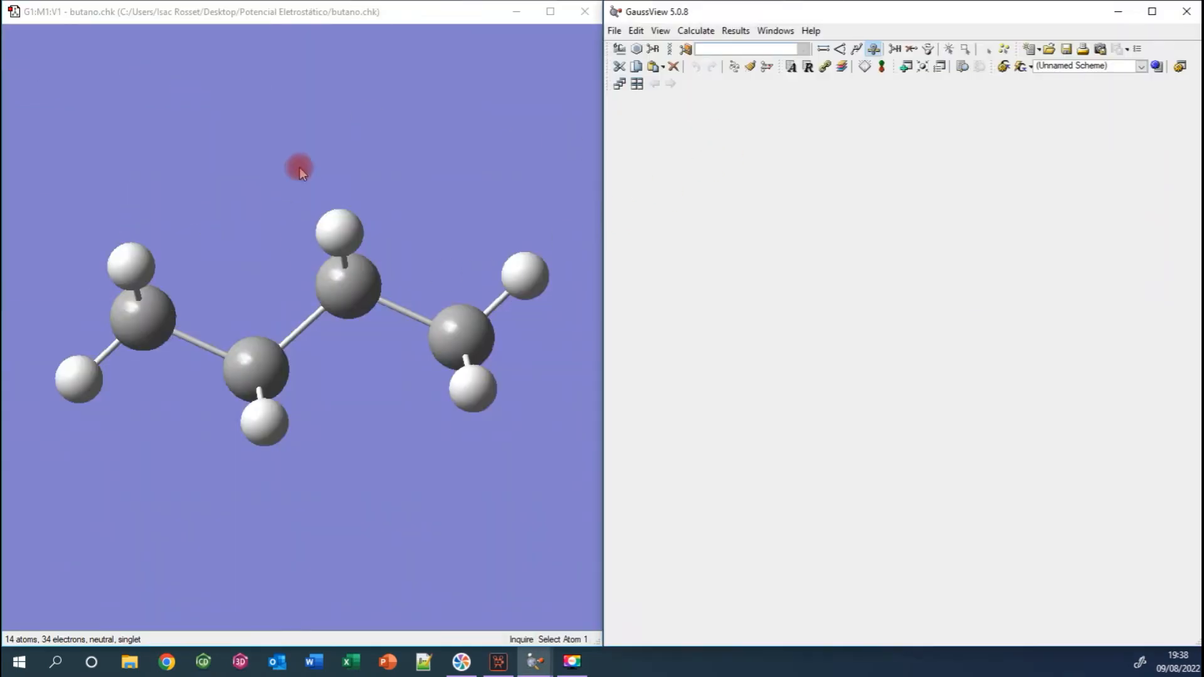
Generate a coarse-grid Total Density cube from the SCF density matrix for the butane molecule in Surfaces and Contours
{"action": "left_click", "coordinate": [362, 182]}
{"action": "mouse_move", "coordinate": [362, 181]}
{"action": "left_mouse_down"}
{"action": "mouse_move", "coordinate": [385, 285]}
{"action": "mouse_move", "coordinate": [387, 391]}
{"action": "mouse_move", "coordinate": [363, 175]}
{"action": "mouse_move", "coordinate": [376, 171]}
{"action": "left_mouse_up"}
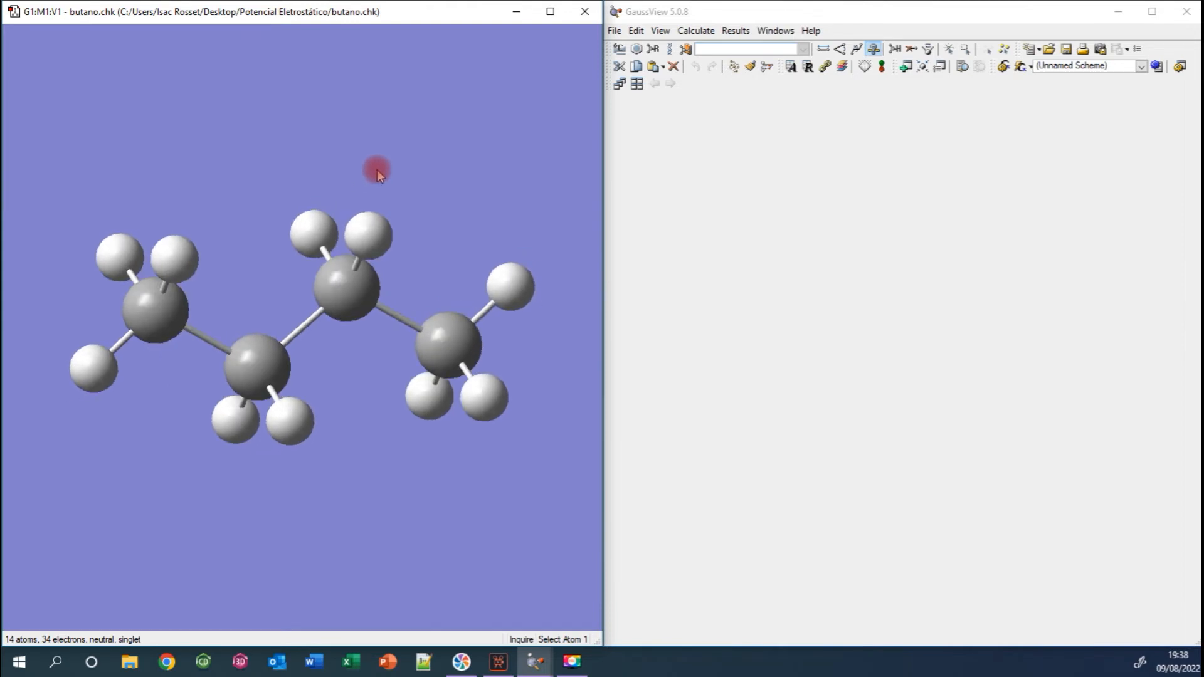
{"action": "right_click", "coordinate": [453, 156]}
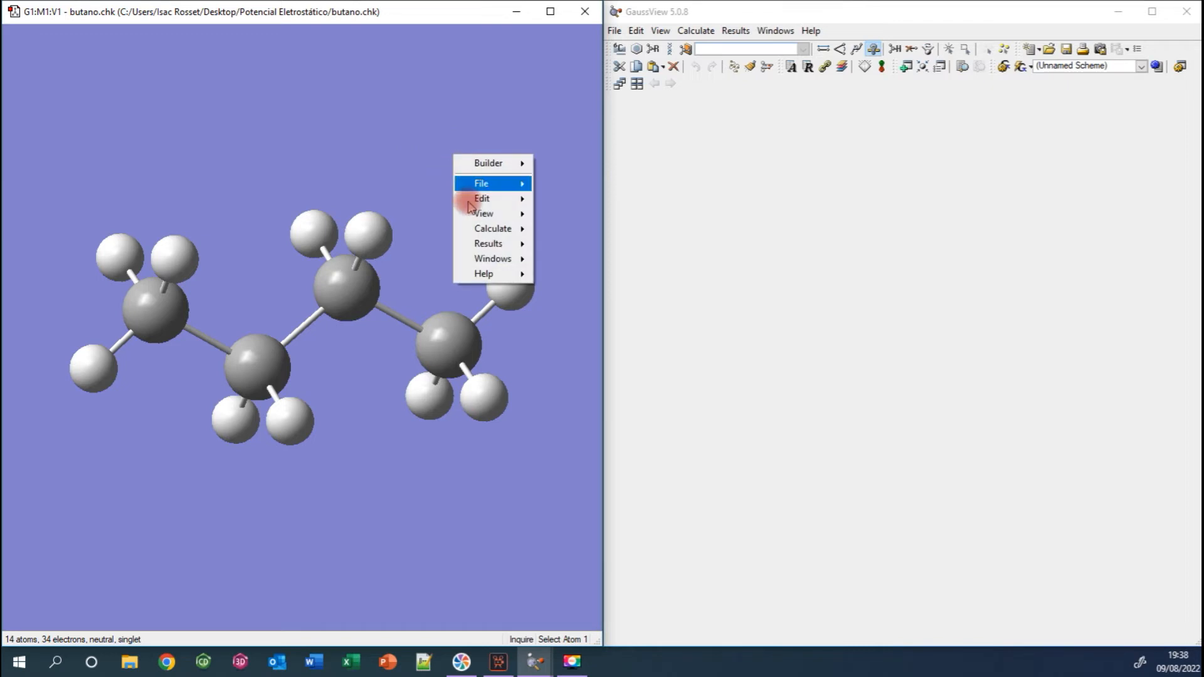
{"action": "mouse_move", "coordinate": [483, 243]}
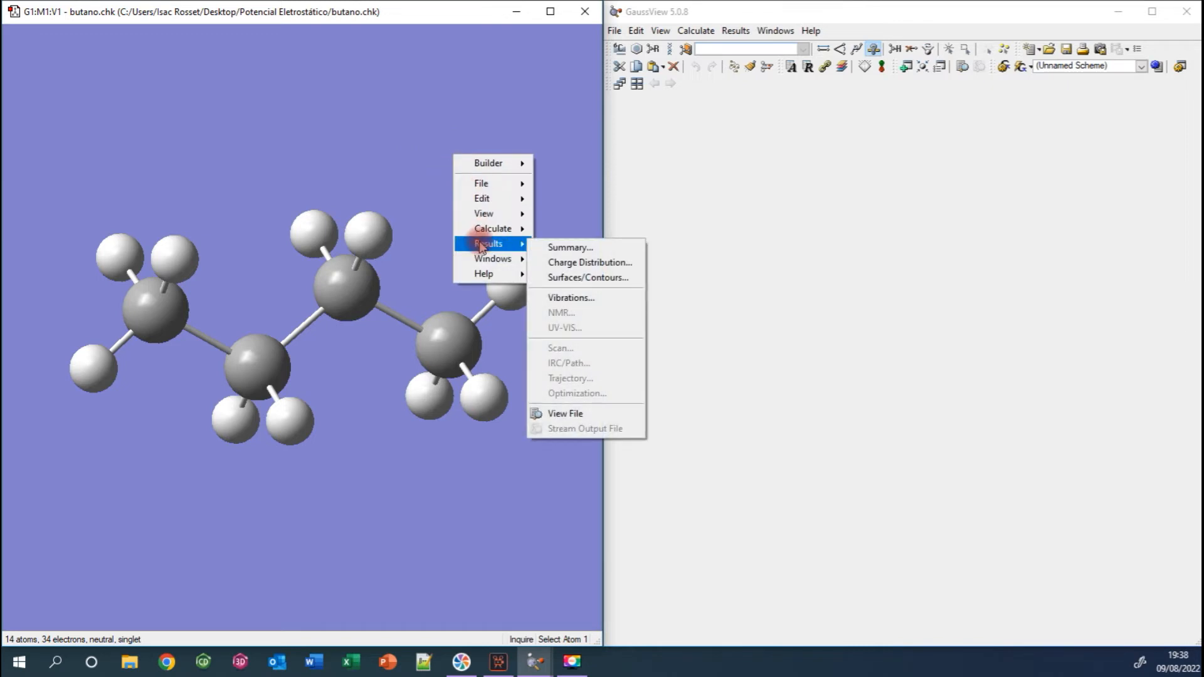
{"action": "left_click", "coordinate": [630, 280]}
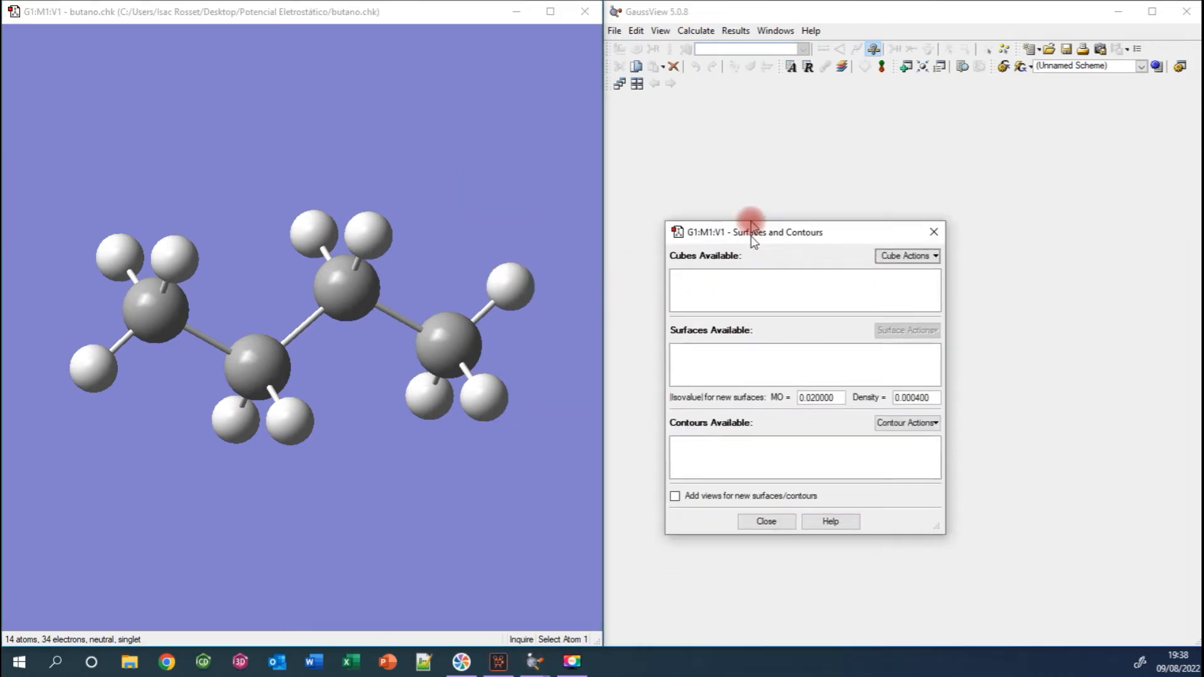
{"action": "left_click_drag", "start_coordinate": [753, 227], "coordinate": [750, 130]}
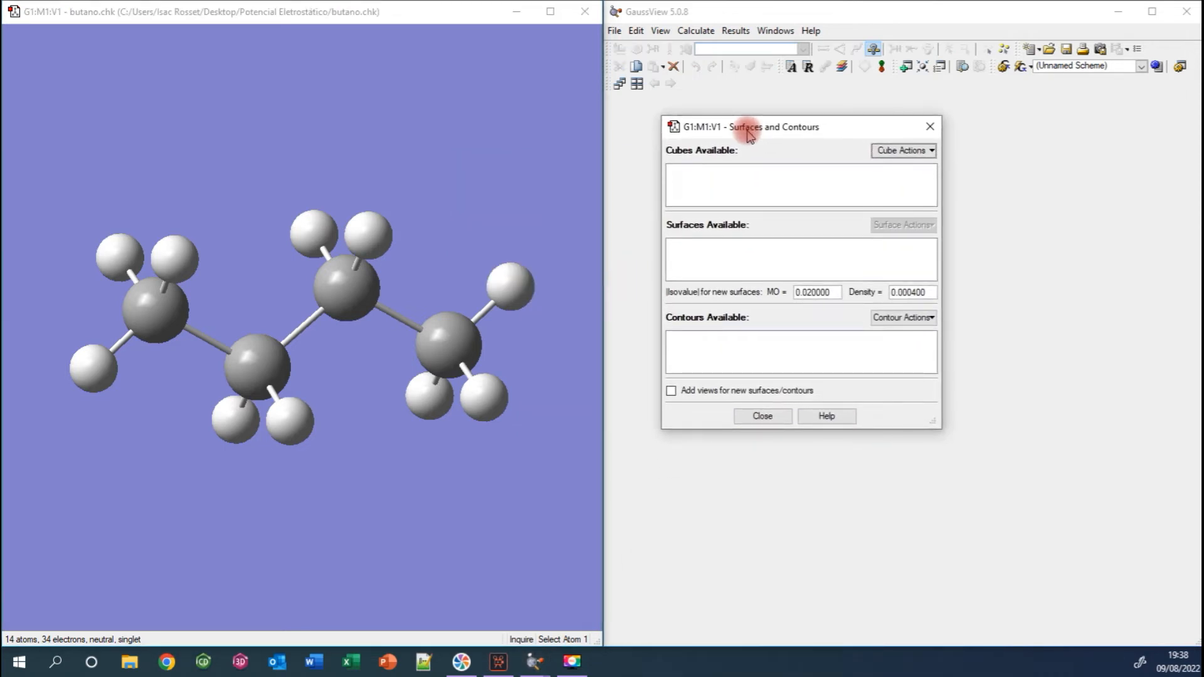
{"action": "left_click", "coordinate": [901, 150]}
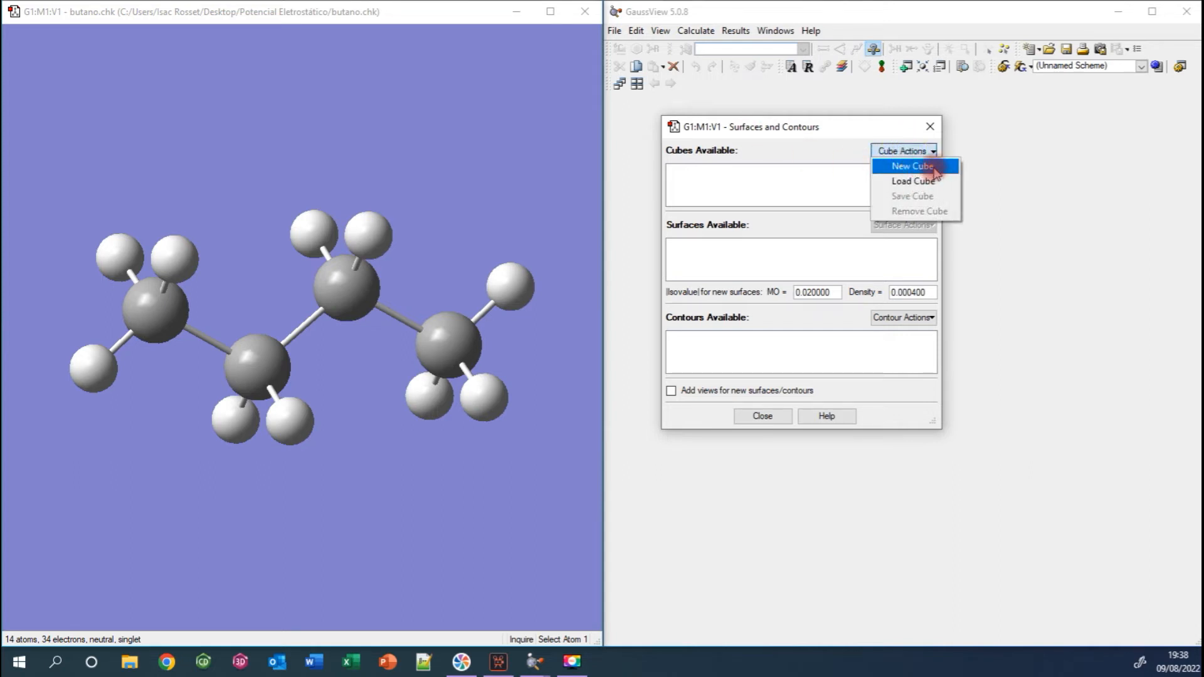
{"action": "left_click", "coordinate": [933, 166]}
{"action": "left_click", "coordinate": [821, 228]}
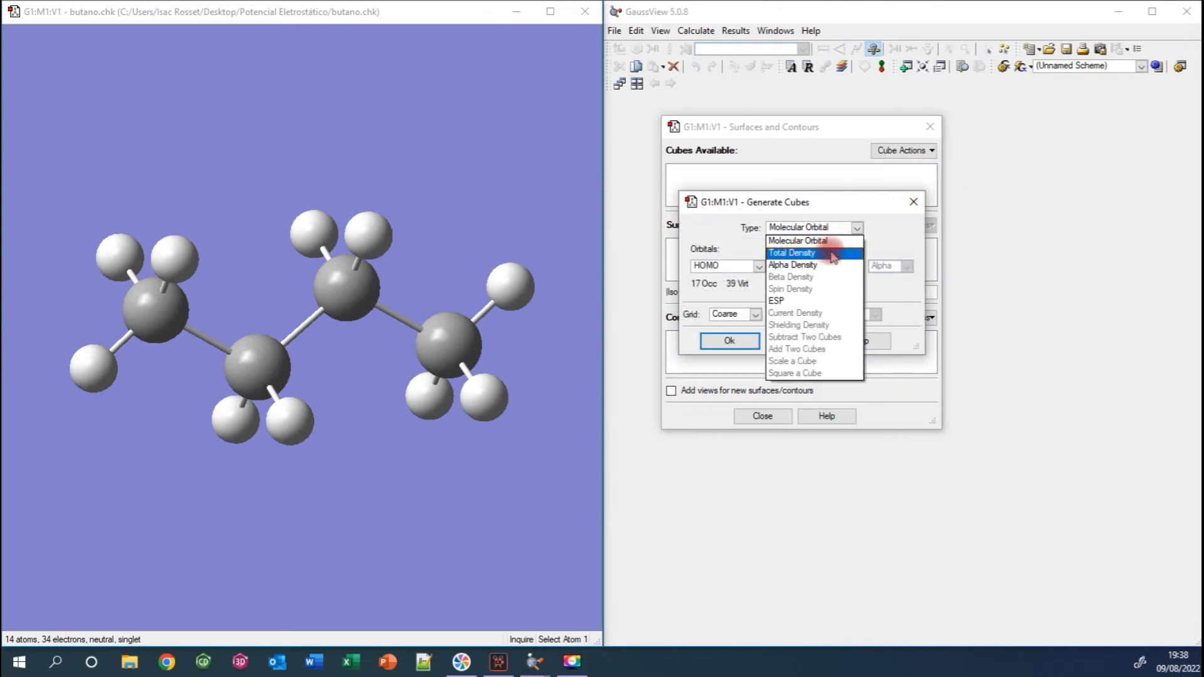
{"action": "left_click", "coordinate": [833, 257]}
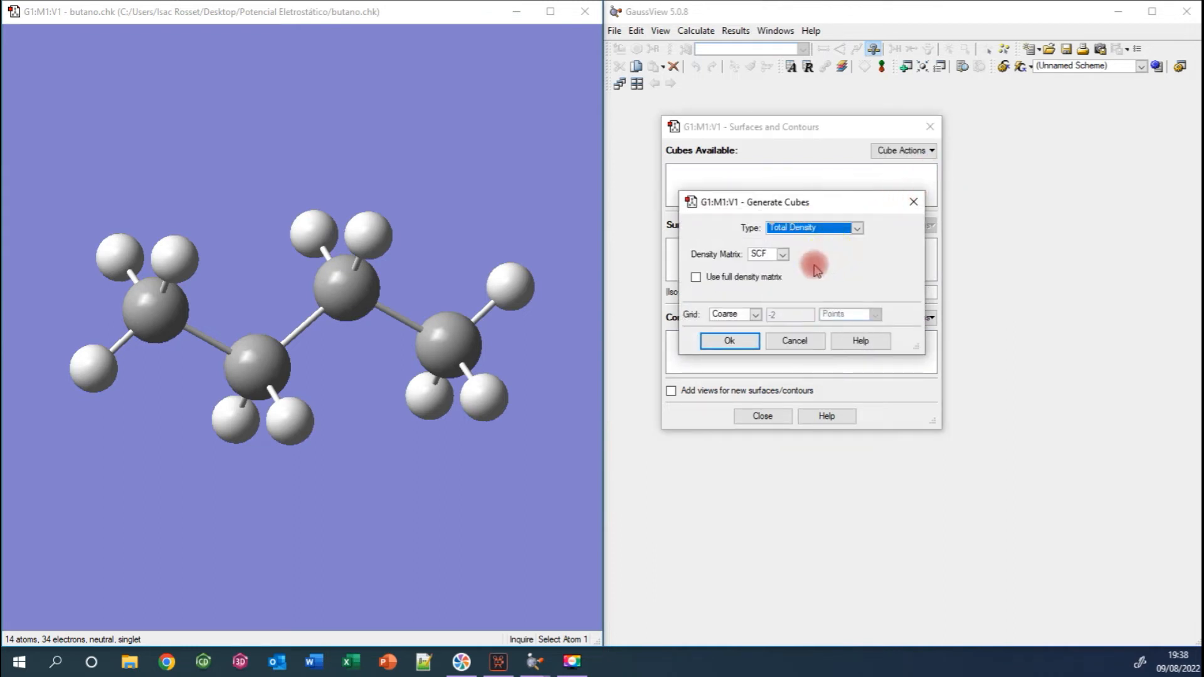
{"action": "left_click", "coordinate": [723, 342]}
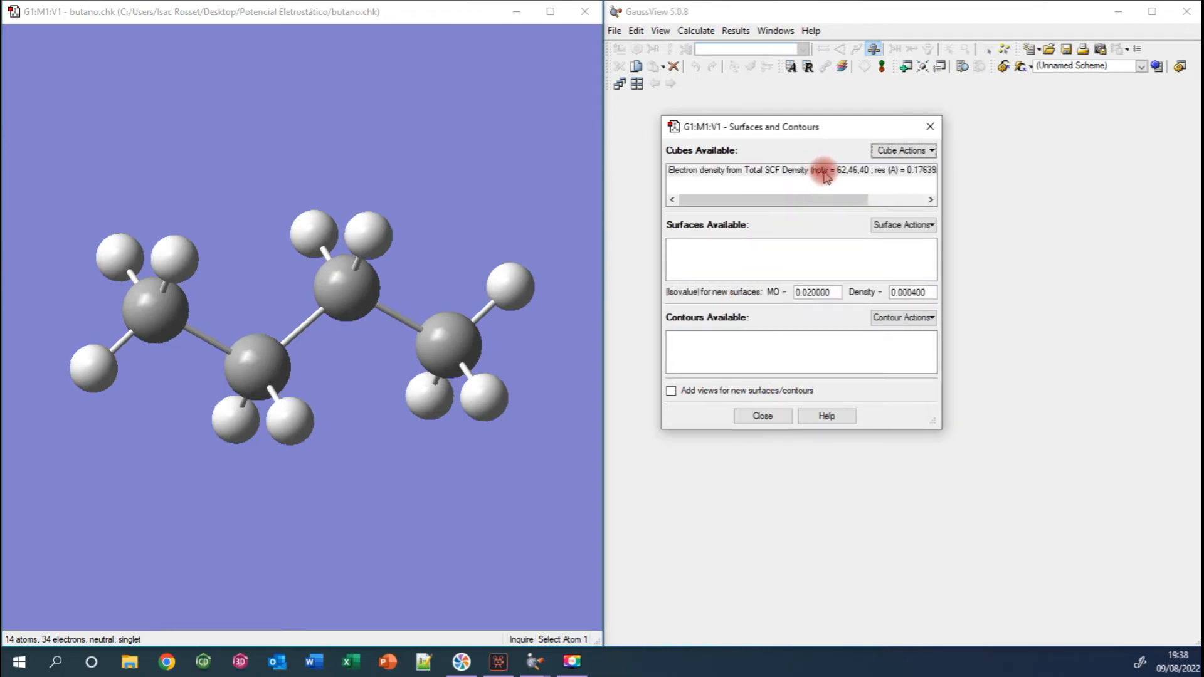
Create a new mapped surface of butane's electron density using ESP values from the SCF density matrix, and close Surfaces and Contours
{"action": "left_click", "coordinate": [906, 228]}
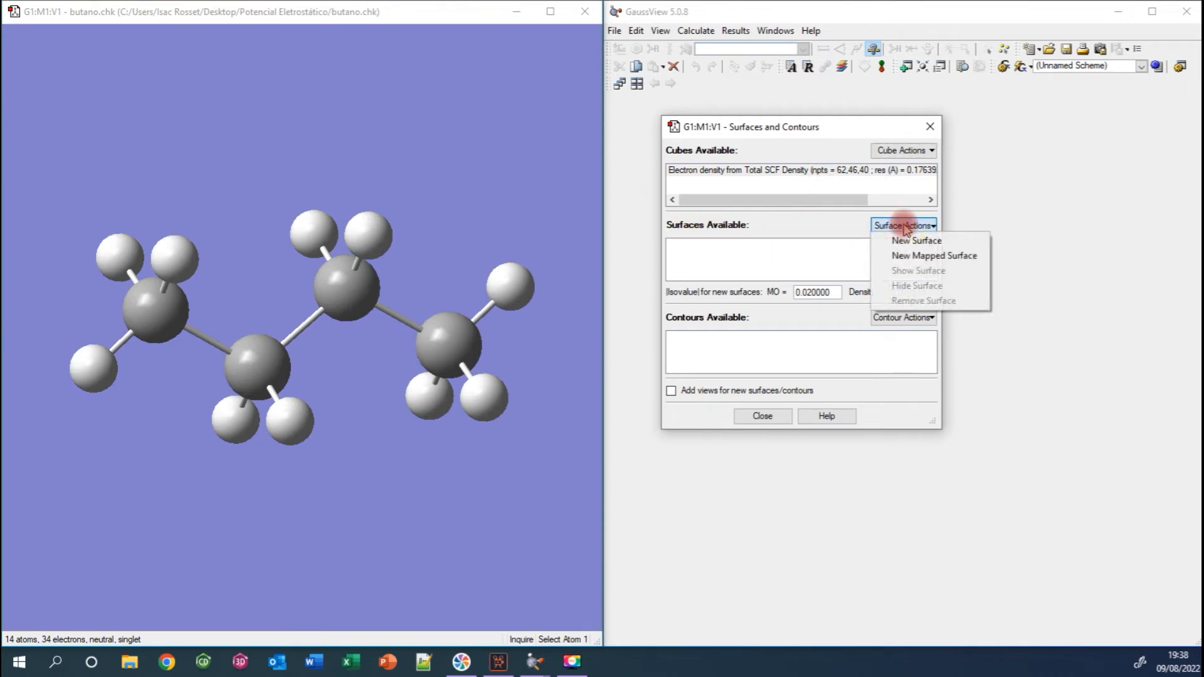
{"action": "left_click", "coordinate": [954, 257]}
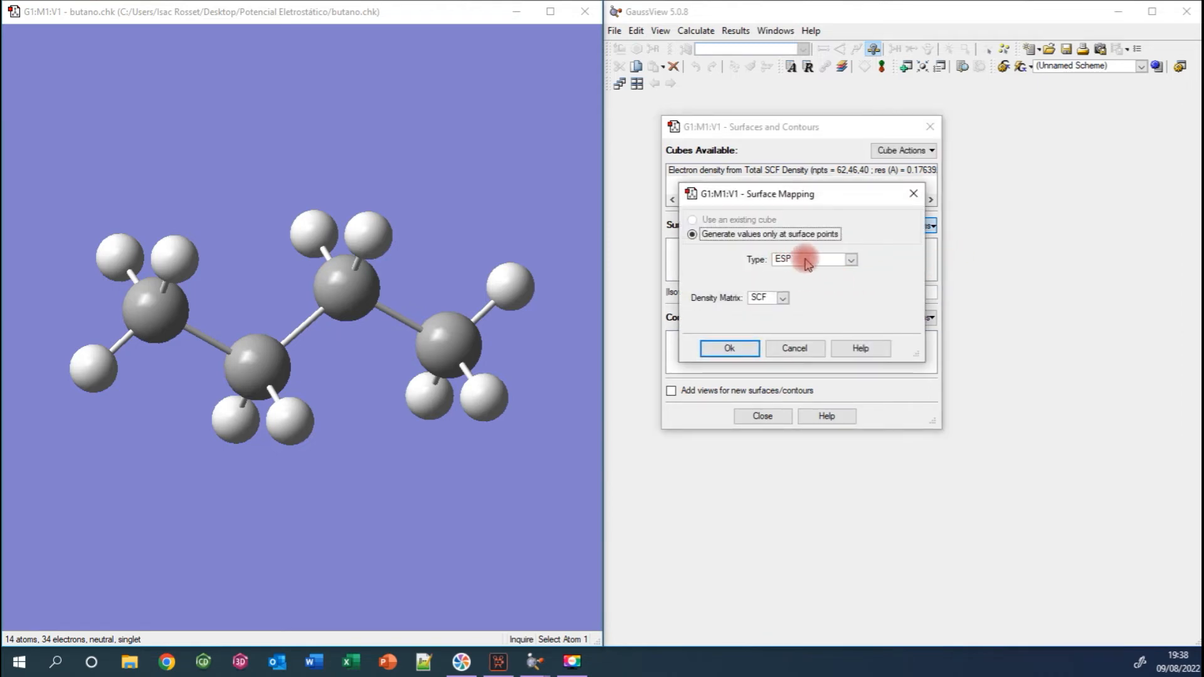
{"action": "left_click", "coordinate": [741, 354]}
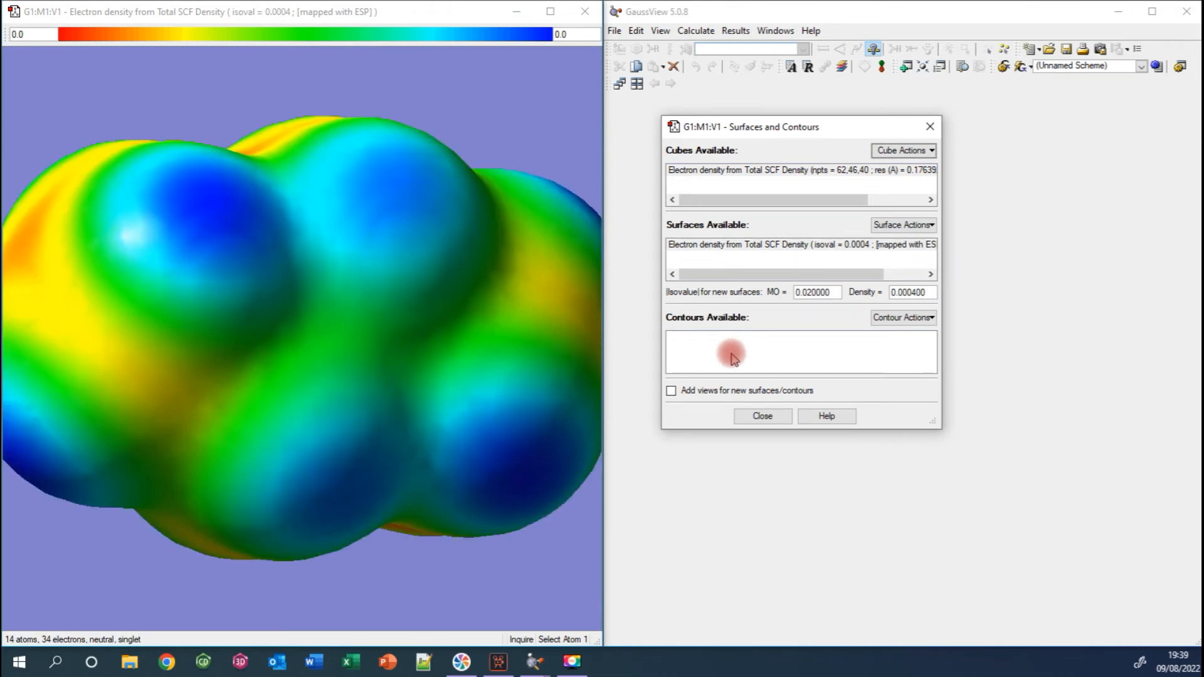
{"action": "left_click", "coordinate": [444, 312]}
{"action": "scroll", "coordinate": [444, 310], "scroll_direction": "up", "scroll_amount": 1}
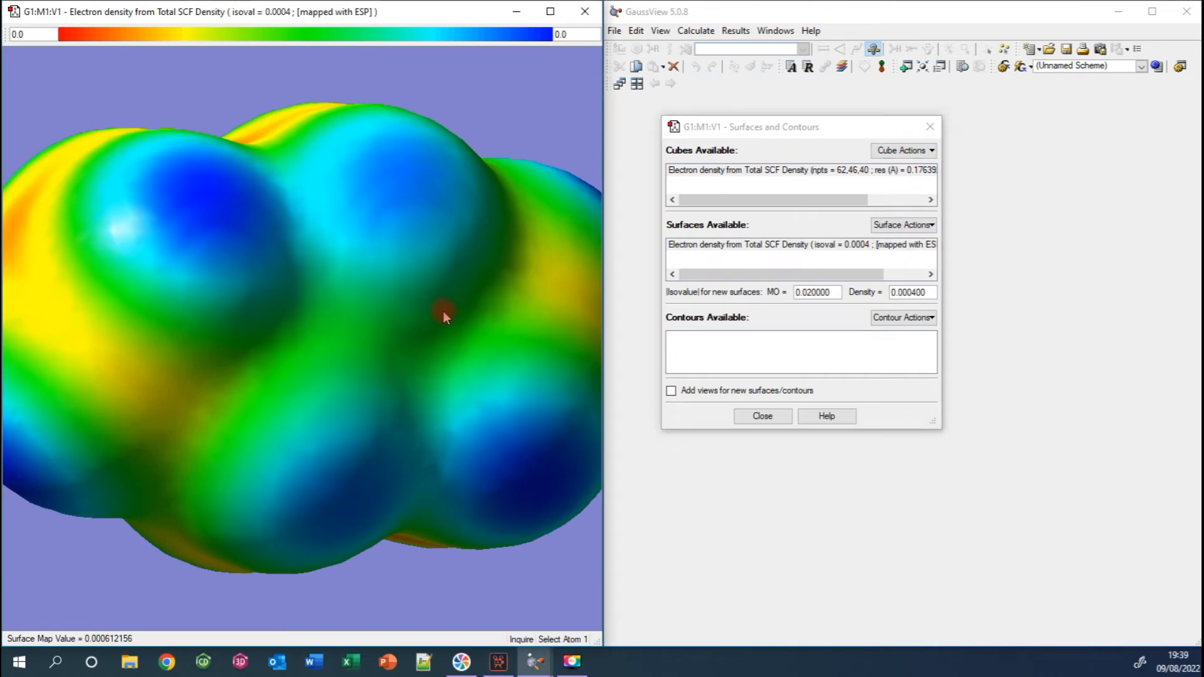
{"action": "scroll", "coordinate": [443, 311], "scroll_direction": "down", "scroll_amount": 1}
{"action": "scroll", "coordinate": [443, 312], "scroll_direction": "down", "scroll_amount": 1}
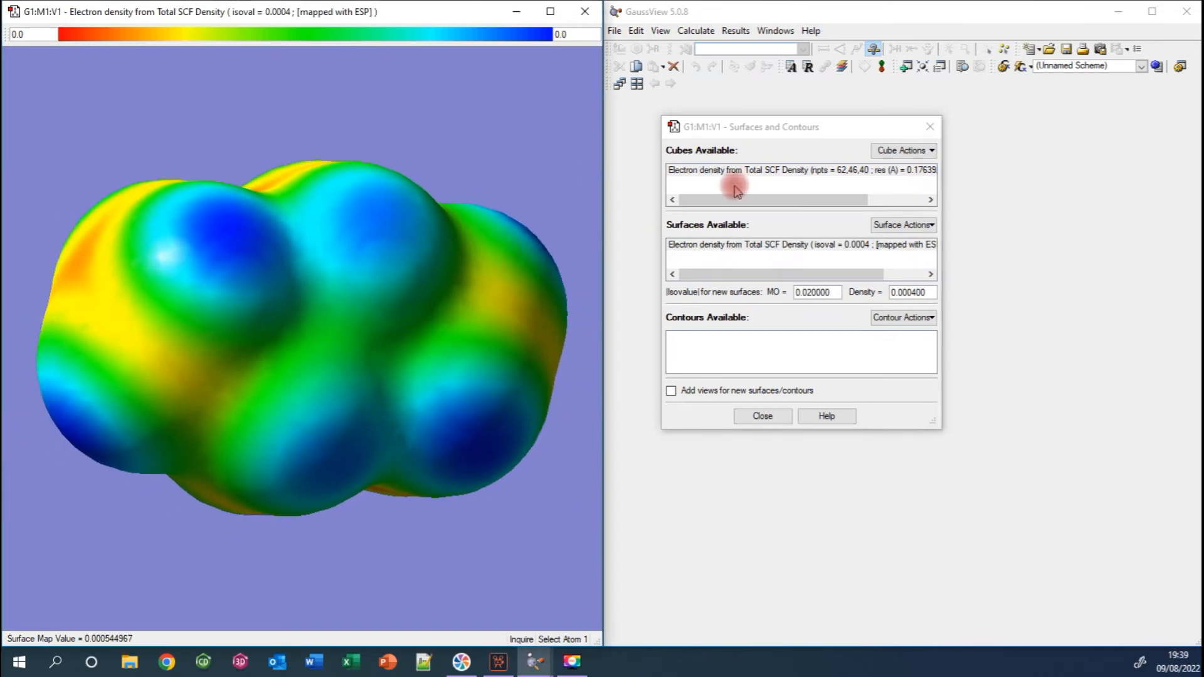
{"action": "left_click", "coordinate": [934, 128]}
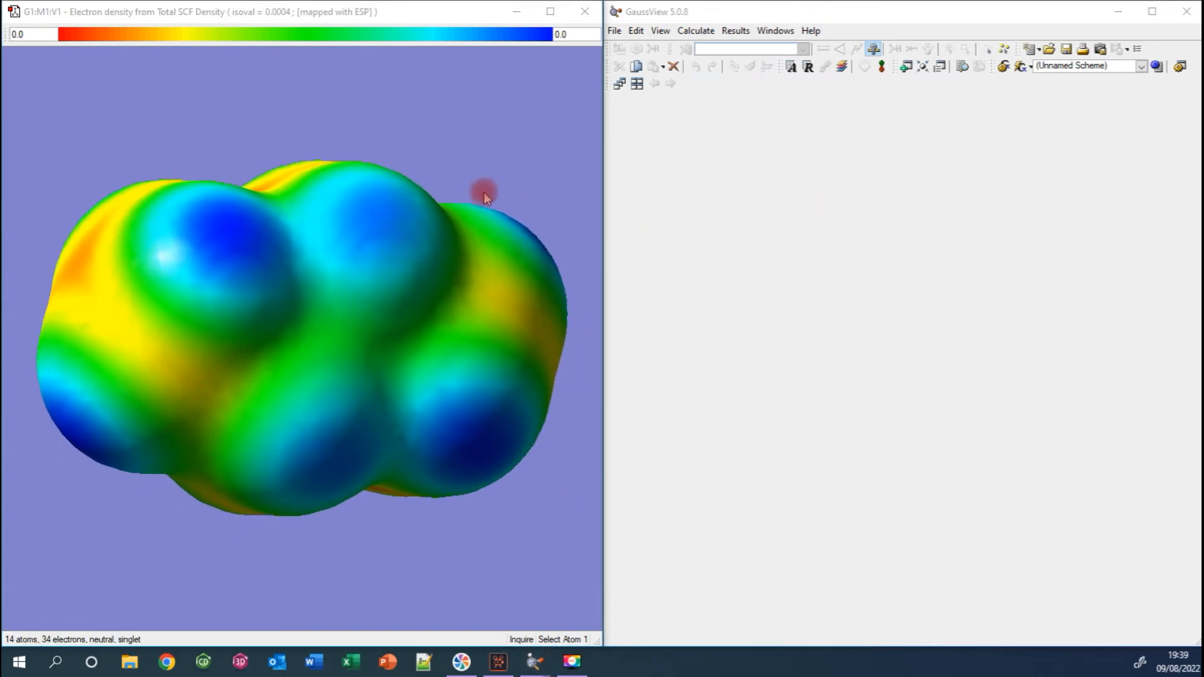
Set butane's surface display format to Transparent with the transparency level at the fully opaque end
{"action": "left_click_drag", "start_coordinate": [481, 231], "coordinate": [492, 179]}
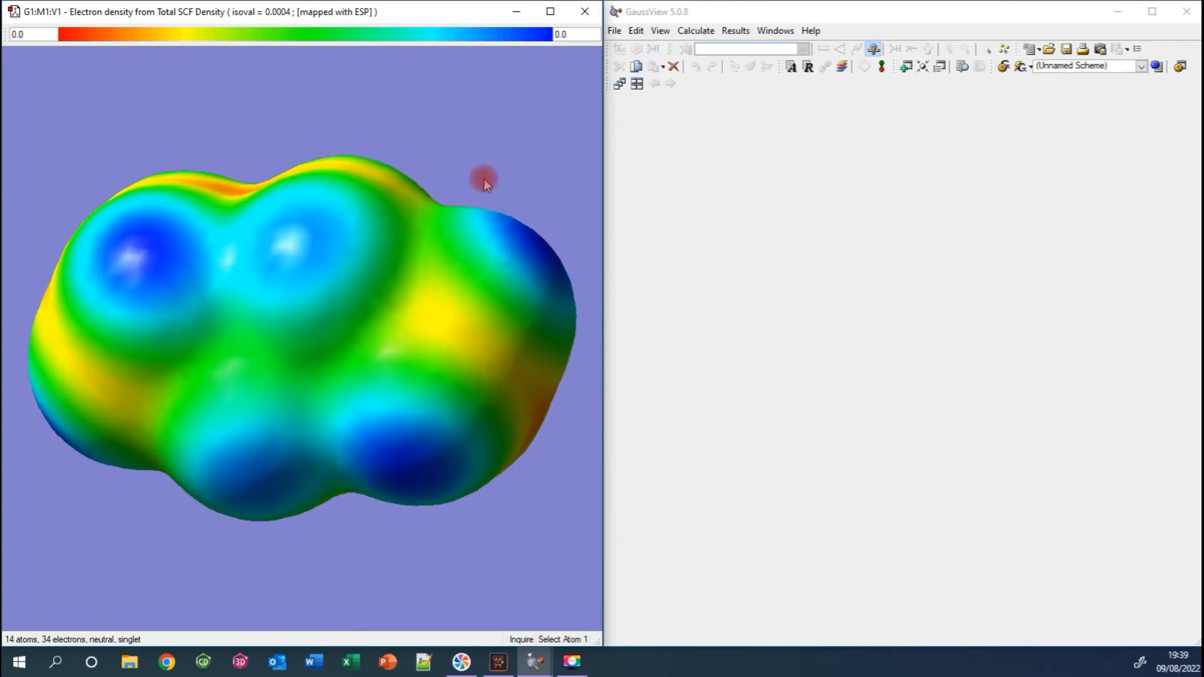
{"action": "left_click", "coordinate": [687, 31]}
{"action": "mouse_move", "coordinate": [662, 31]}
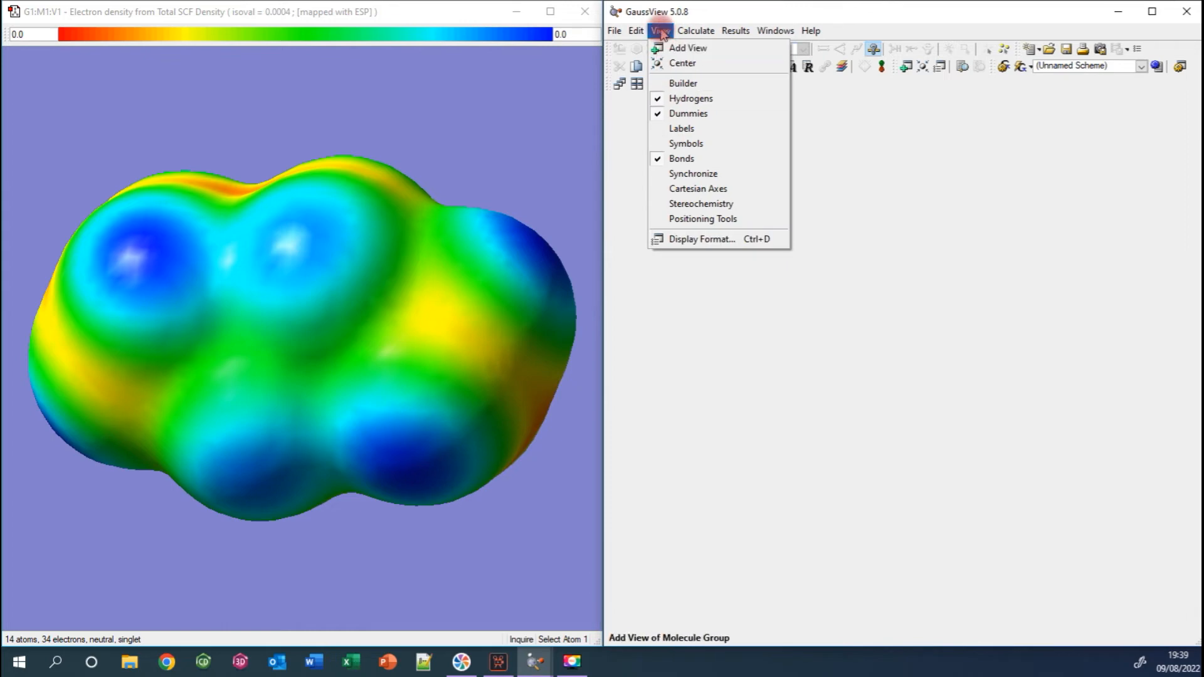
{"action": "left_click", "coordinate": [718, 240]}
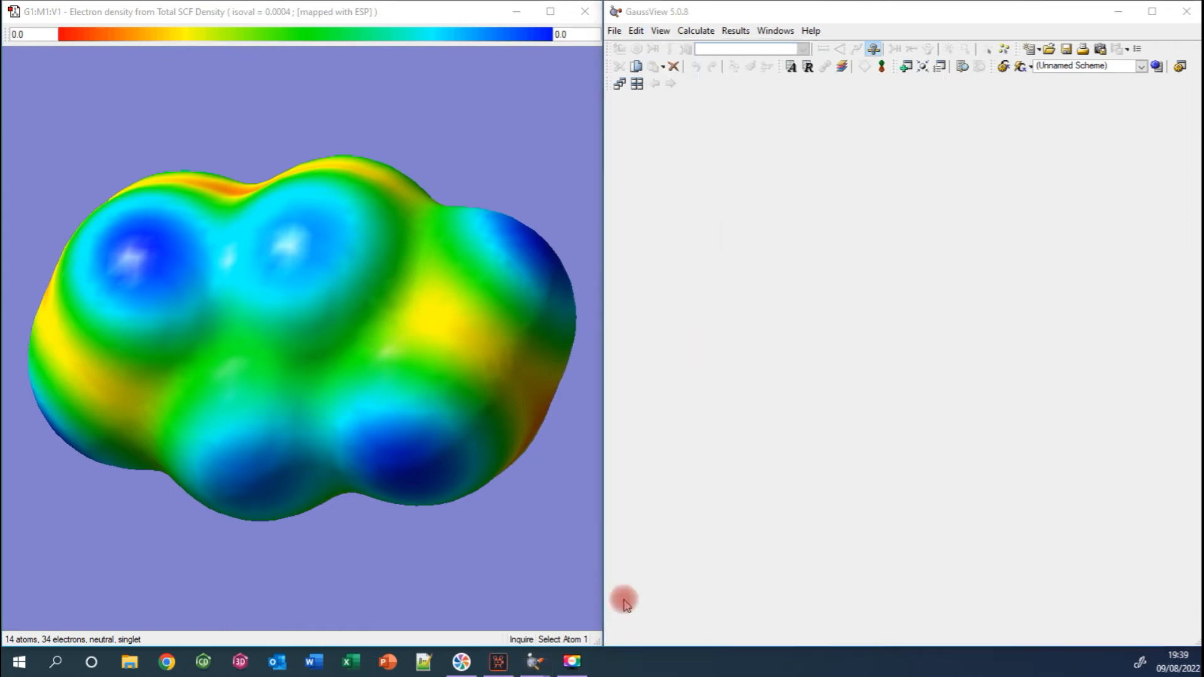
{"action": "left_click_drag", "start_coordinate": [761, 539], "coordinate": [780, 108]}
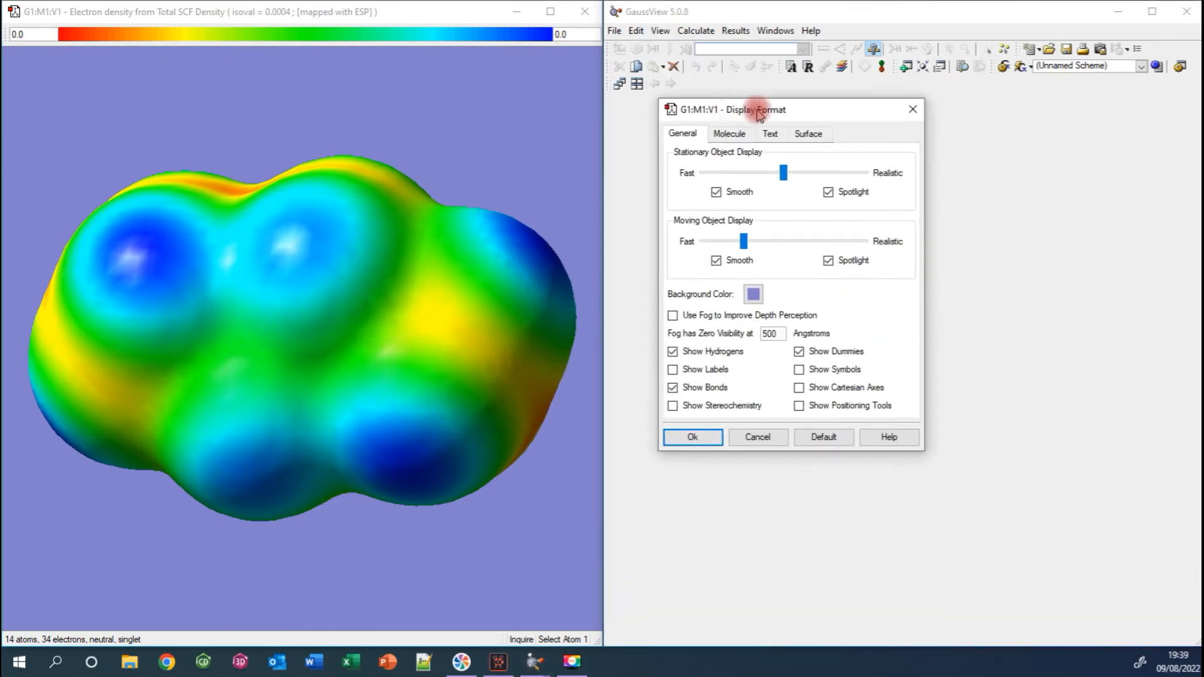
{"action": "left_click", "coordinate": [818, 137]}
{"action": "left_click", "coordinate": [812, 157]}
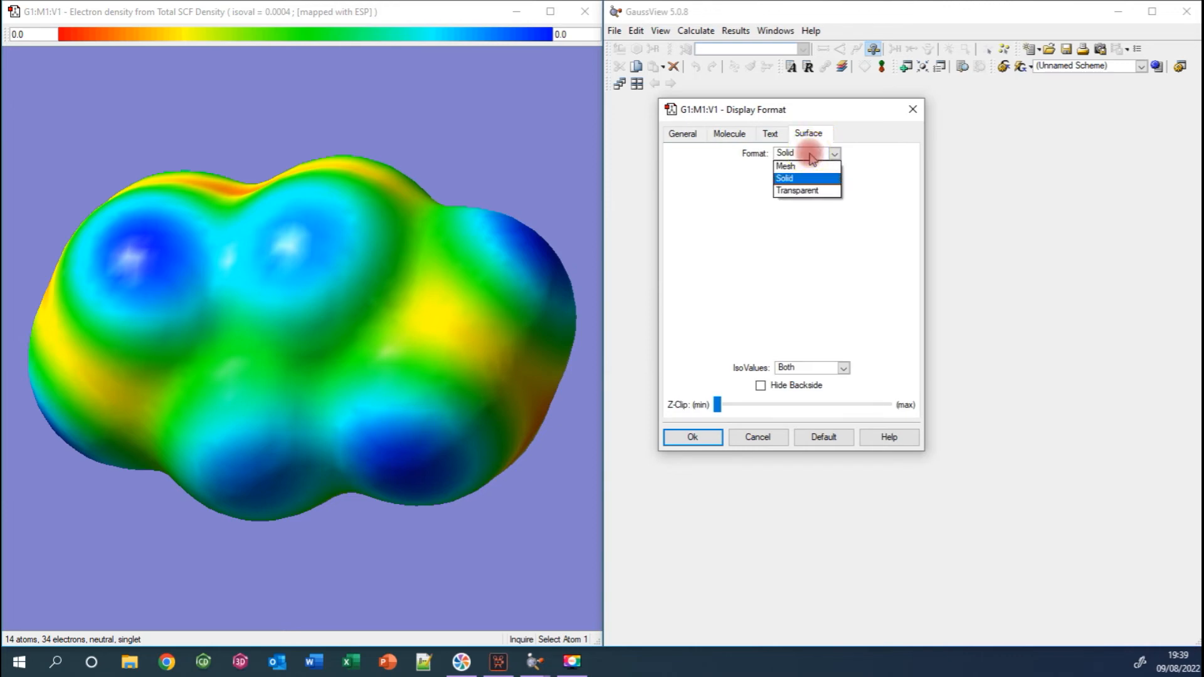
{"action": "left_click", "coordinate": [806, 192]}
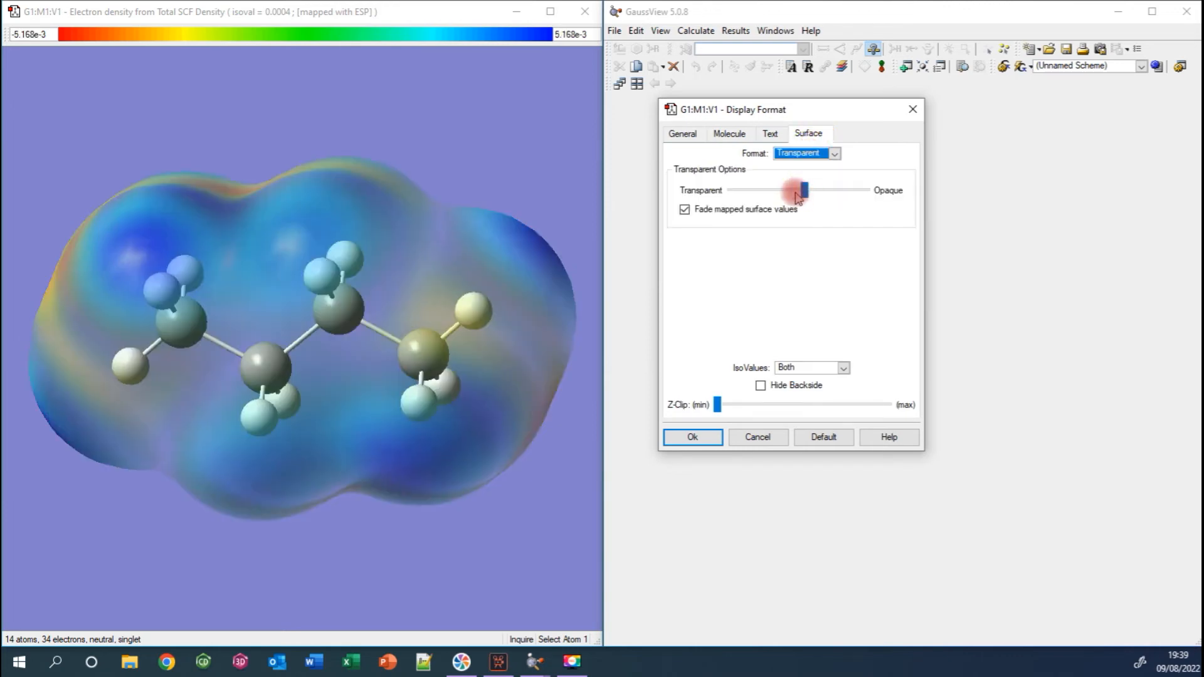
{"action": "left_click_drag", "start_coordinate": [797, 190], "coordinate": [881, 190]}
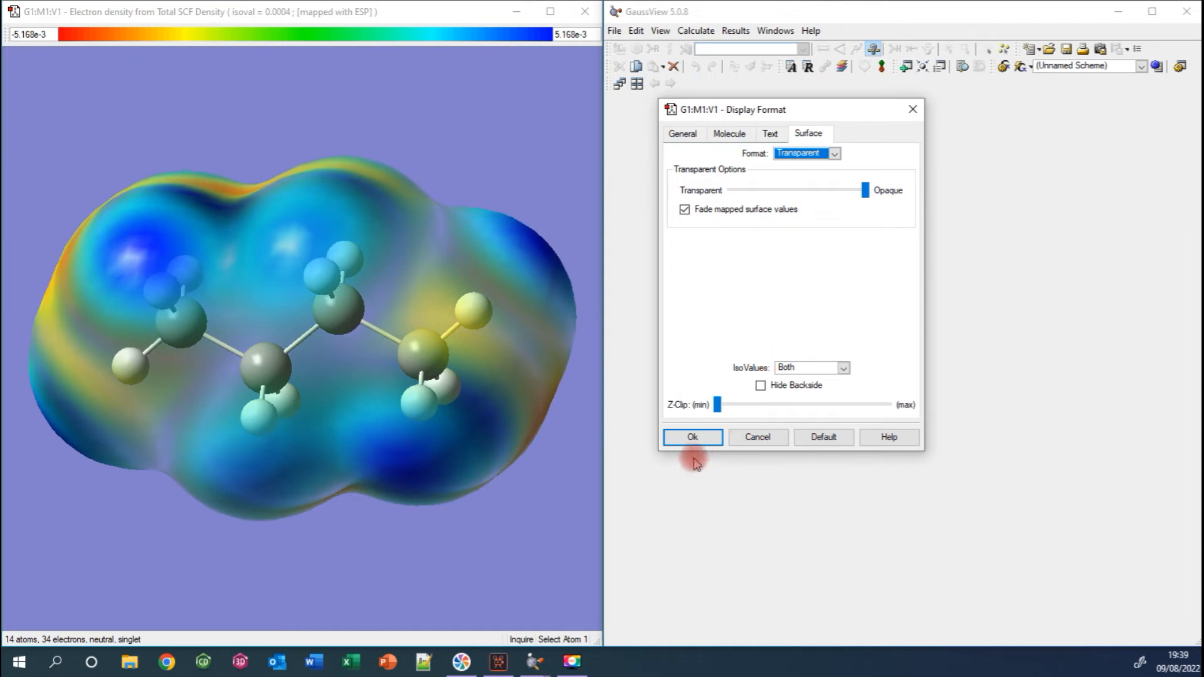
{"action": "left_click", "coordinate": [707, 439]}
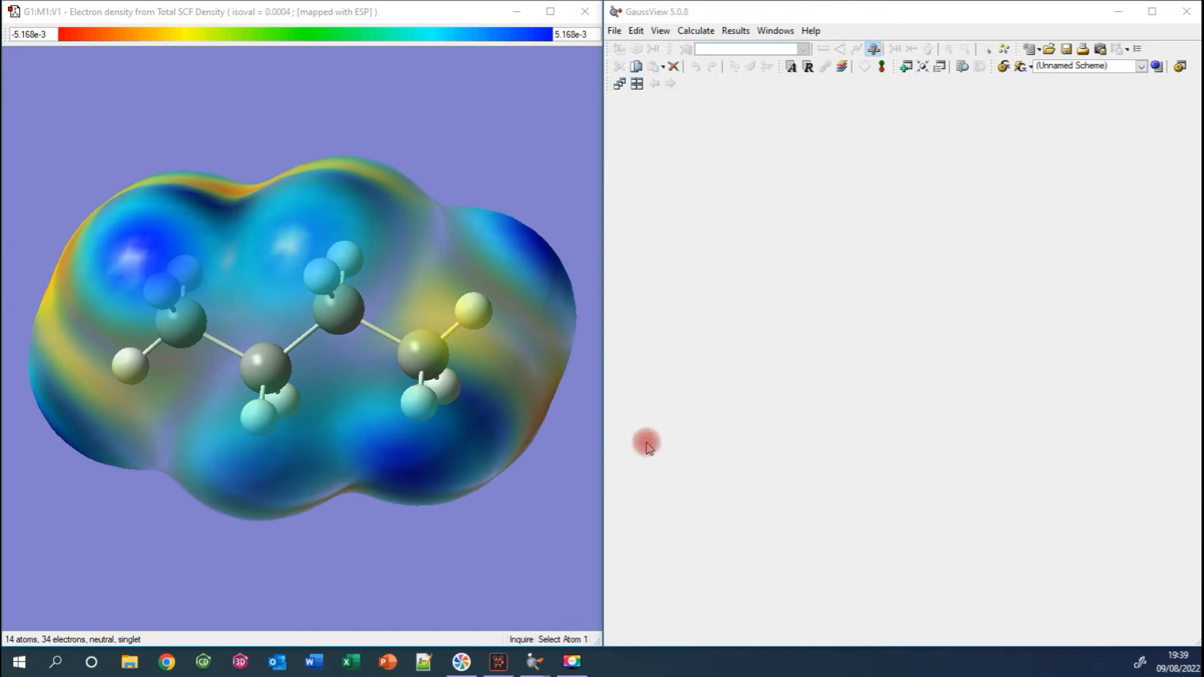
Examine the electrostatic potential colours on butane's mapped surface around its carbon and hydrogen atoms from several orientations
{"action": "mouse_move", "coordinate": [416, 169]}
{"action": "left_mouse_down"}
{"action": "mouse_move", "coordinate": [404, 374]}
{"action": "mouse_move", "coordinate": [393, 304]}
{"action": "mouse_move", "coordinate": [370, 299]}
{"action": "left_mouse_up"}
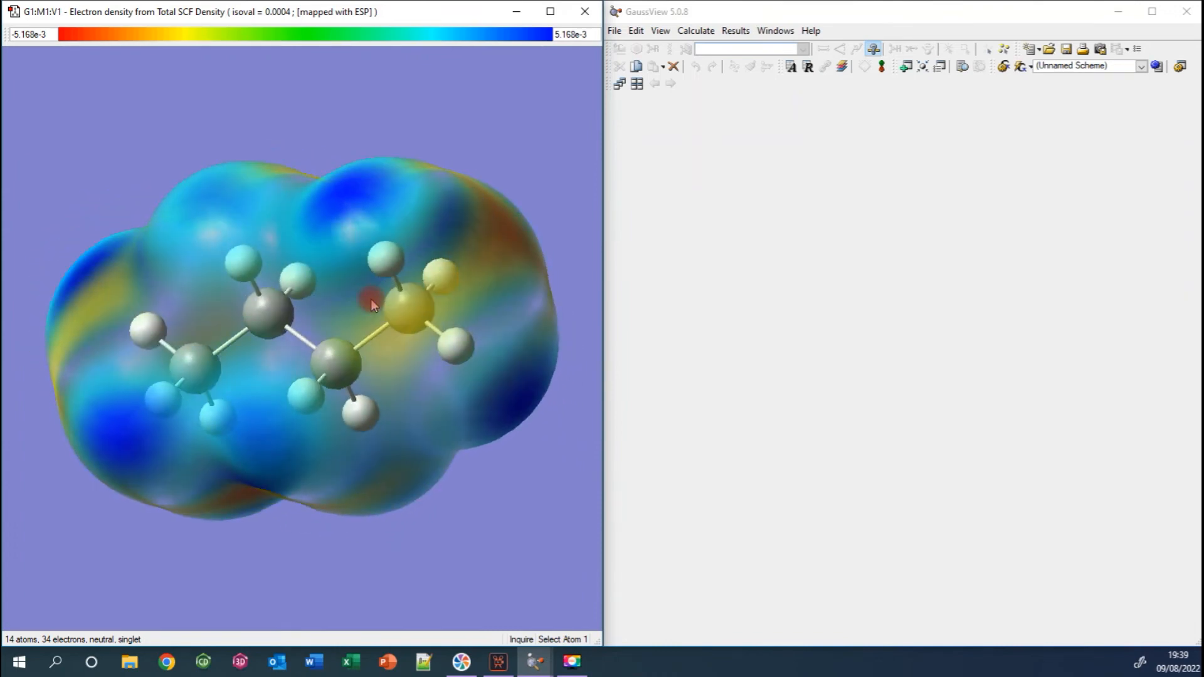
{"action": "left_click", "coordinate": [352, 223]}
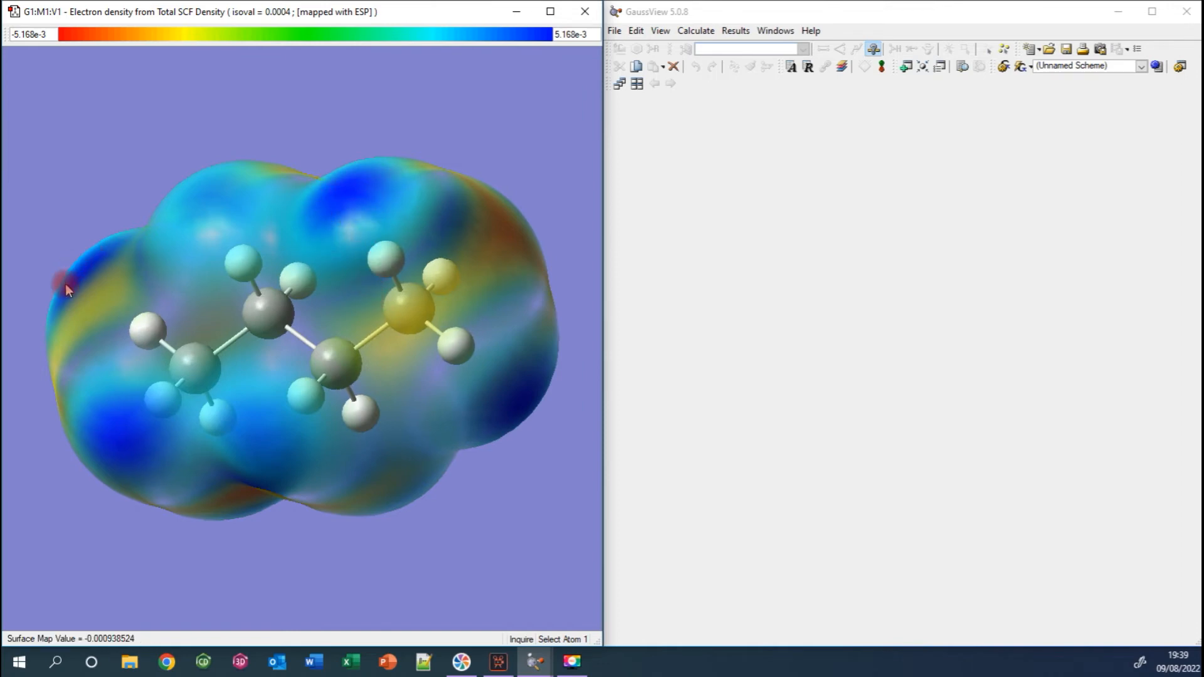
{"action": "left_click", "coordinate": [162, 306]}
{"action": "mouse_move", "coordinate": [186, 299]}
{"action": "left_mouse_down"}
{"action": "mouse_move", "coordinate": [197, 356]}
{"action": "mouse_move", "coordinate": [173, 221]}
{"action": "left_mouse_up"}
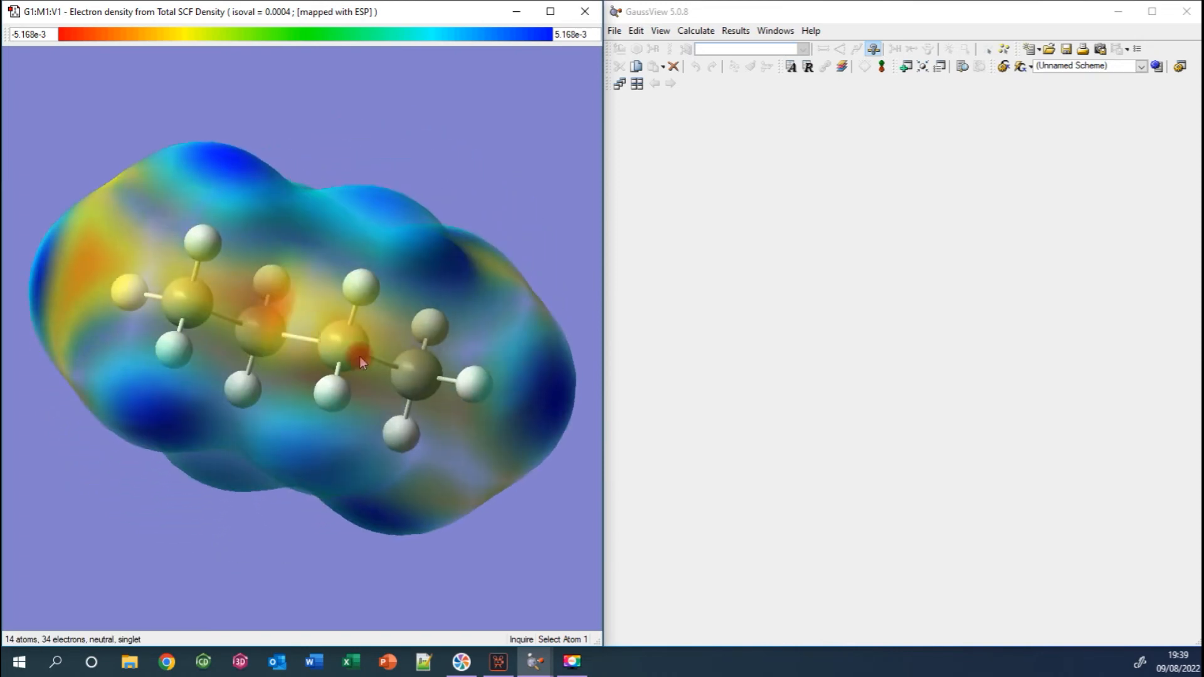
{"action": "left_click_drag", "start_coordinate": [246, 361], "coordinate": [309, 314]}
{"action": "left_click", "coordinate": [432, 475]}
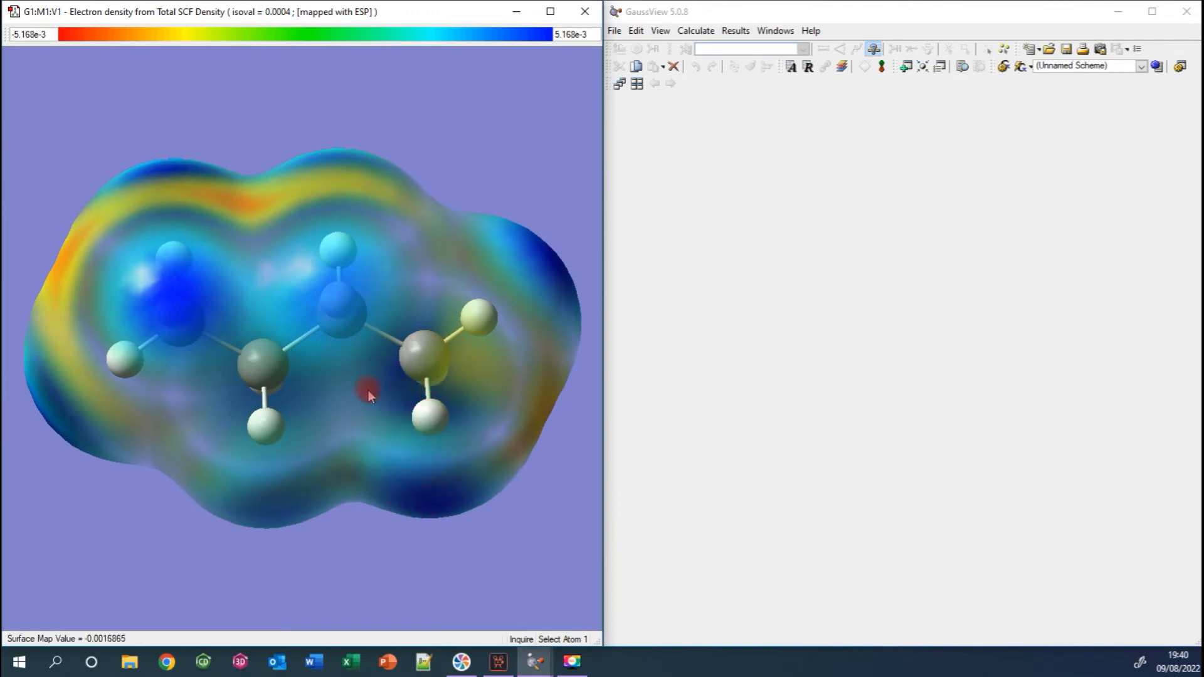
{"action": "mouse_move", "coordinate": [365, 420]}
{"action": "left_mouse_down"}
{"action": "mouse_move", "coordinate": [363, 438]}
{"action": "mouse_move", "coordinate": [366, 409]}
{"action": "left_mouse_up"}
{"action": "left_click", "coordinate": [288, 327]}
{"action": "left_click", "coordinate": [61, 323]}
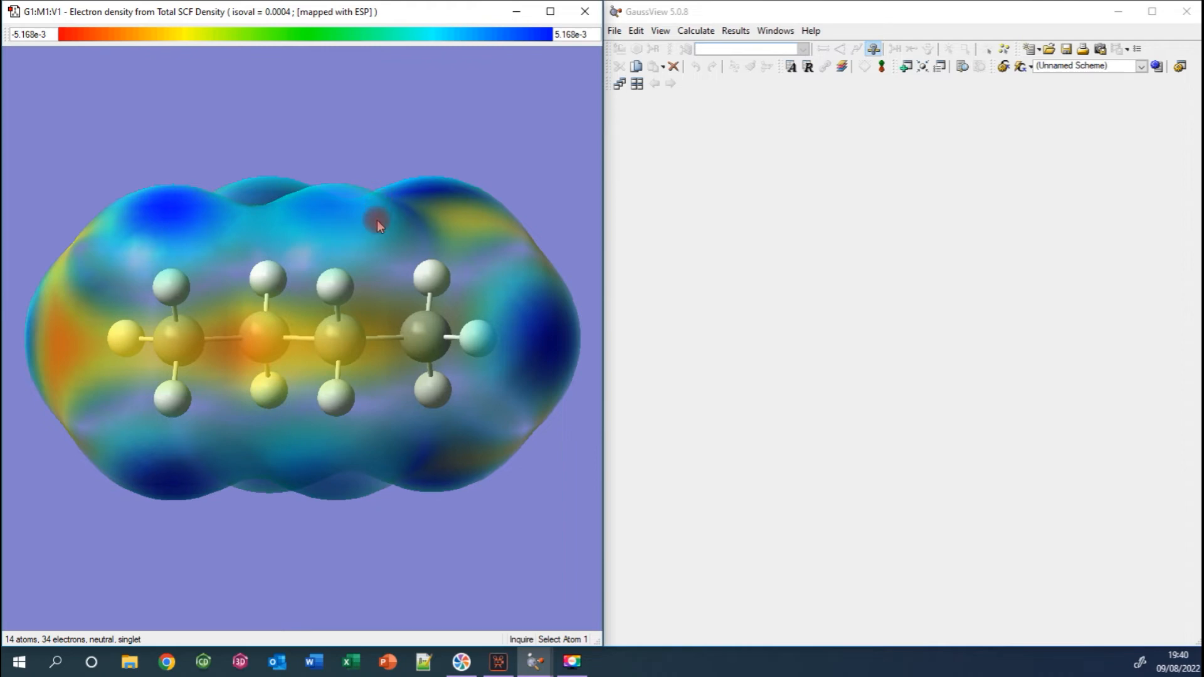
{"action": "left_click_drag", "start_coordinate": [382, 319], "coordinate": [382, 332]}
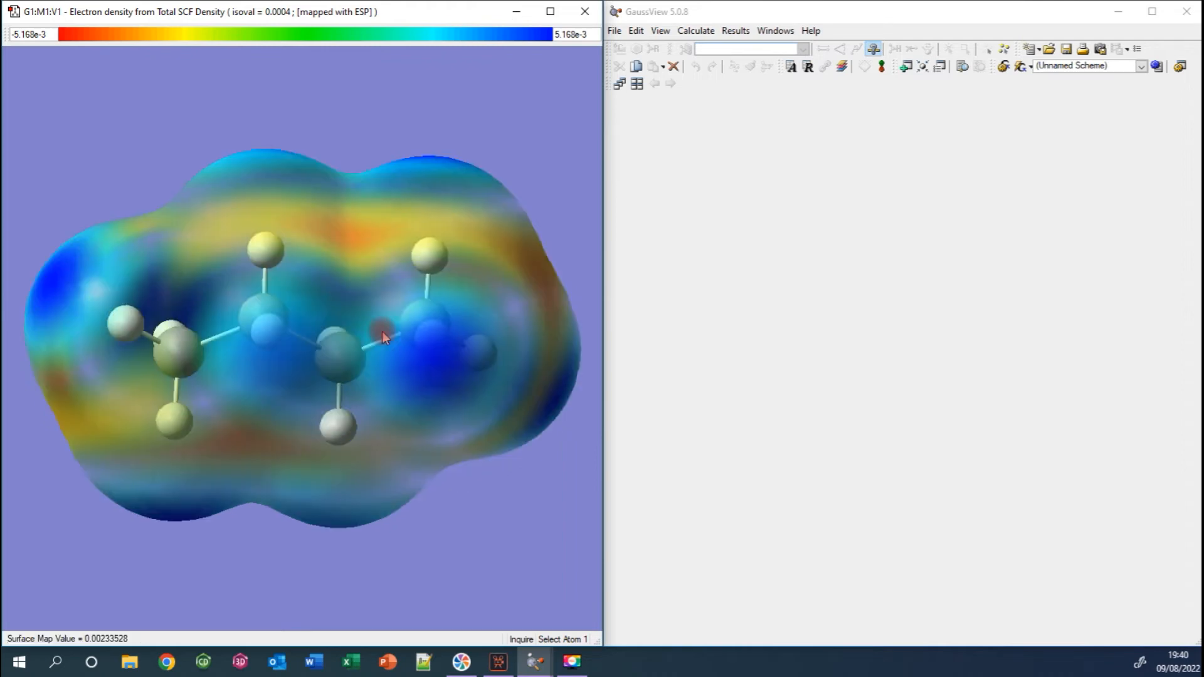
Open the checkpoint file buteno.chk and place its molecule window over the butane window, beside the GaussView main window
{"action": "left_click", "coordinate": [614, 32]}
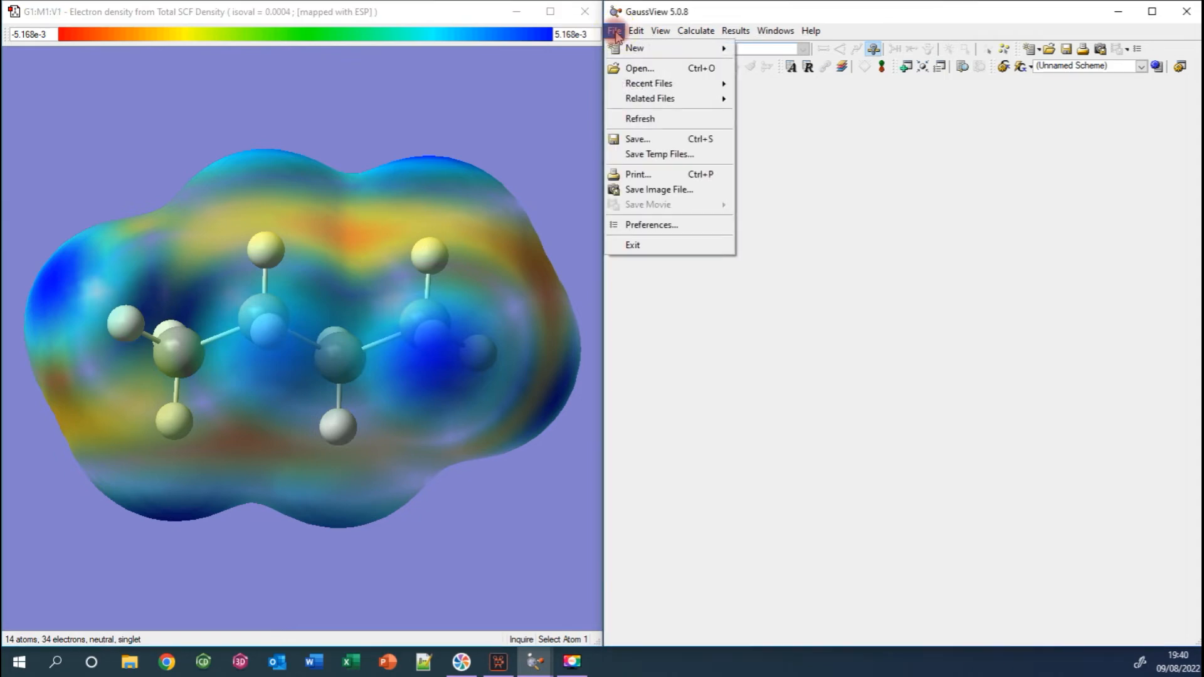
{"action": "left_click", "coordinate": [466, 175]}
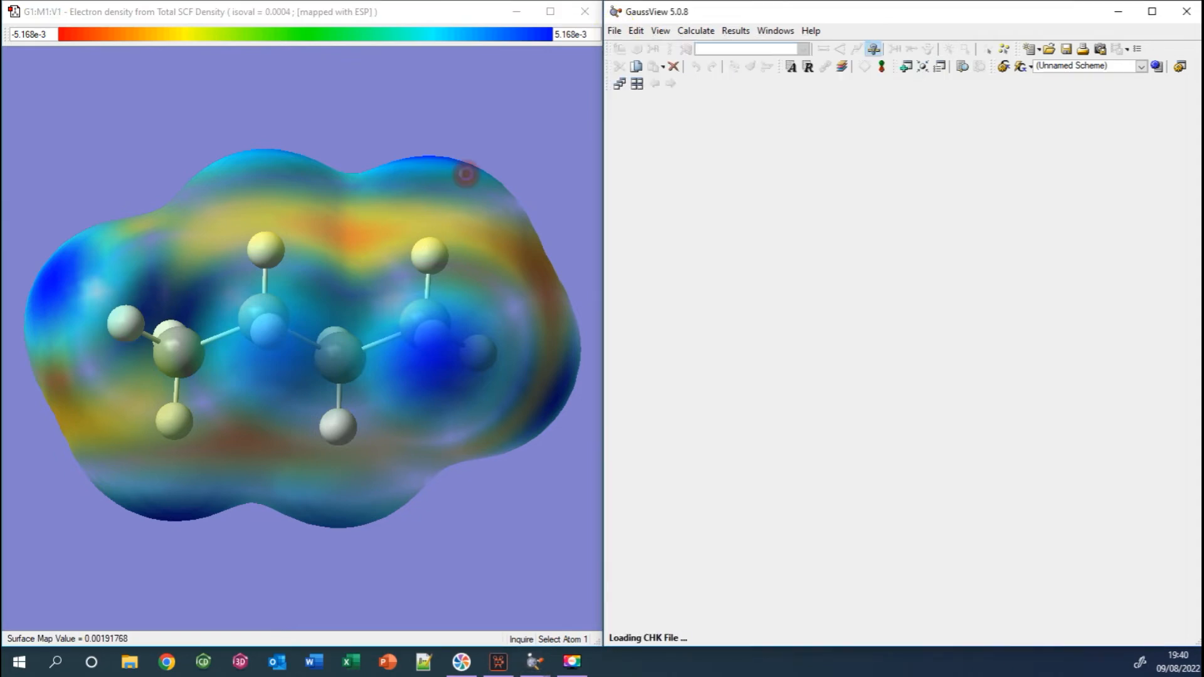
{"action": "left_click", "coordinate": [532, 659]}
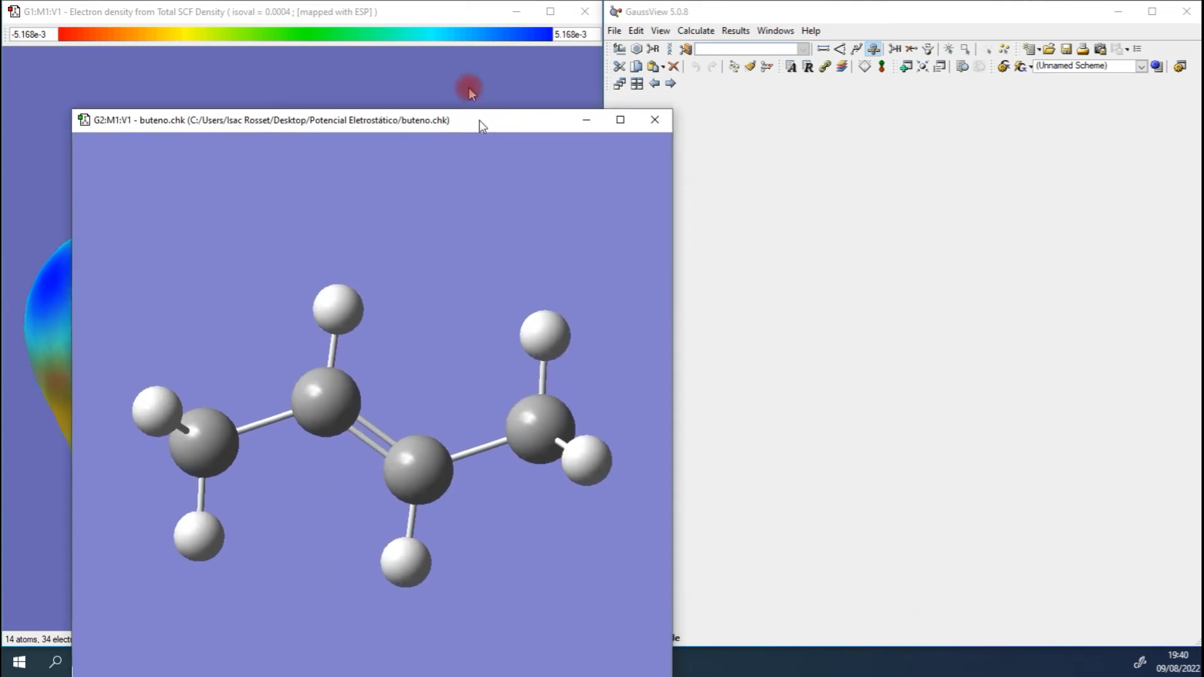
{"action": "left_click_drag", "start_coordinate": [479, 119], "coordinate": [415, 15]}
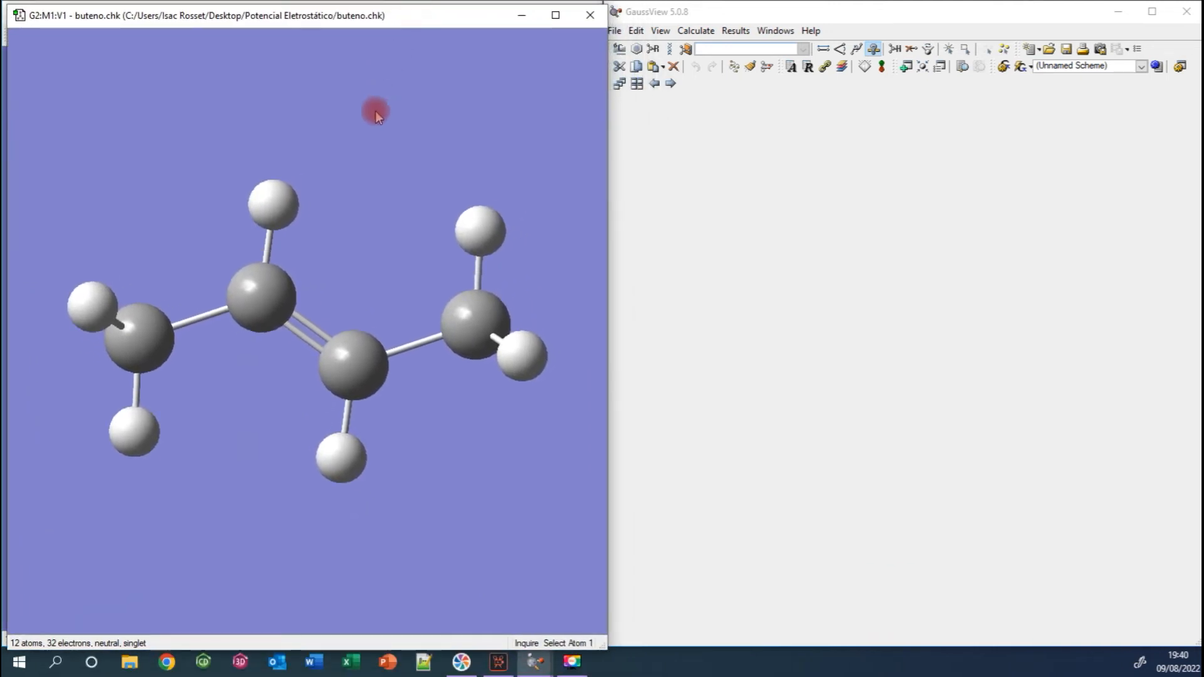
Generate a Total Density cube with the Coarse grid for the butene molecule from Surfaces and Contours
{"action": "right_click", "coordinate": [374, 134]}
{"action": "mouse_move", "coordinate": [419, 227]}
{"action": "left_click", "coordinate": [510, 255]}
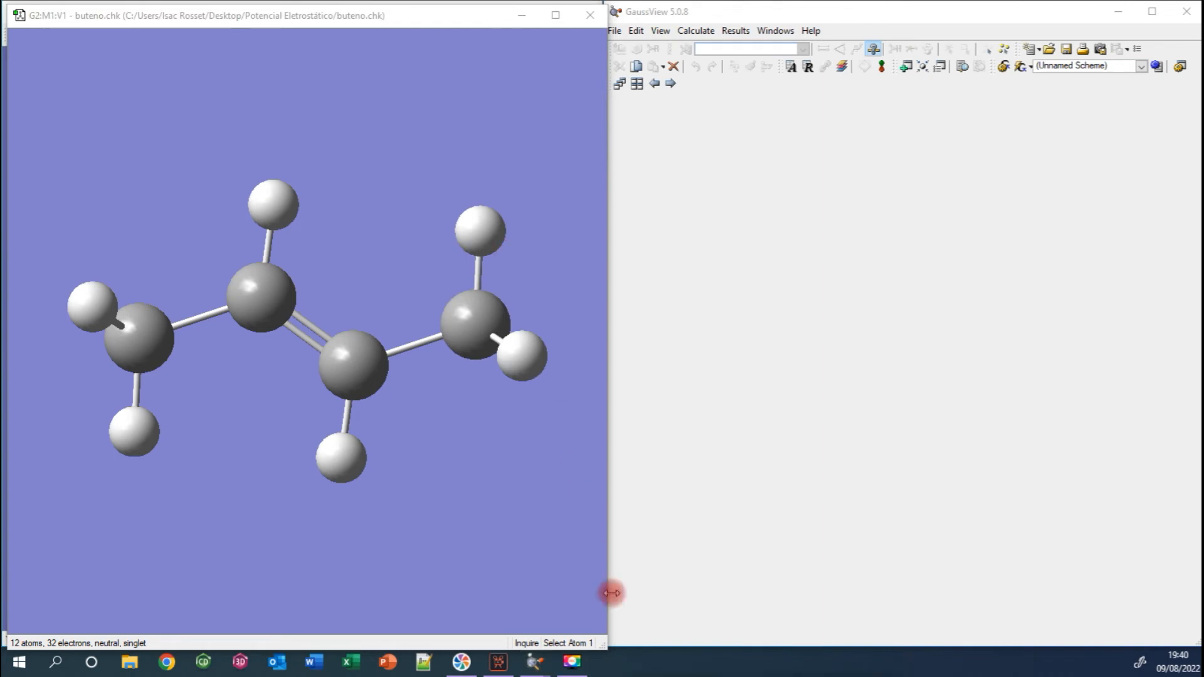
{"action": "left_click_drag", "start_coordinate": [721, 188], "coordinate": [721, 181]}
{"action": "left_click", "coordinate": [902, 206]}
{"action": "left_click", "coordinate": [912, 221]}
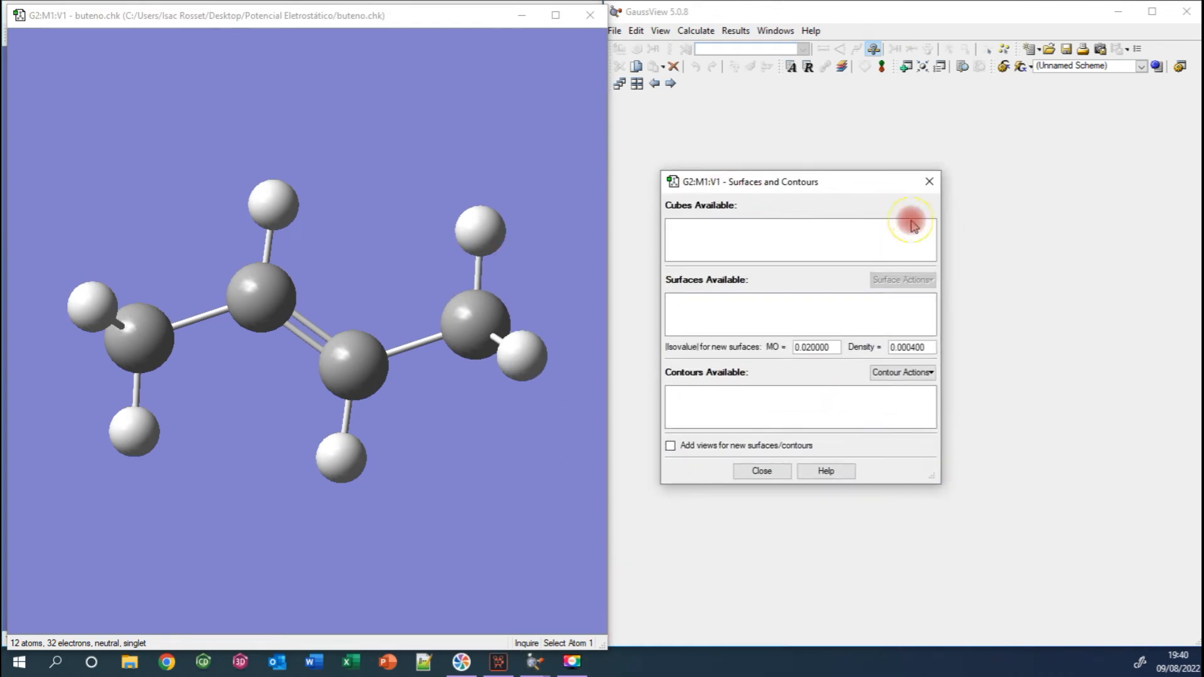
{"action": "left_click", "coordinate": [809, 283]}
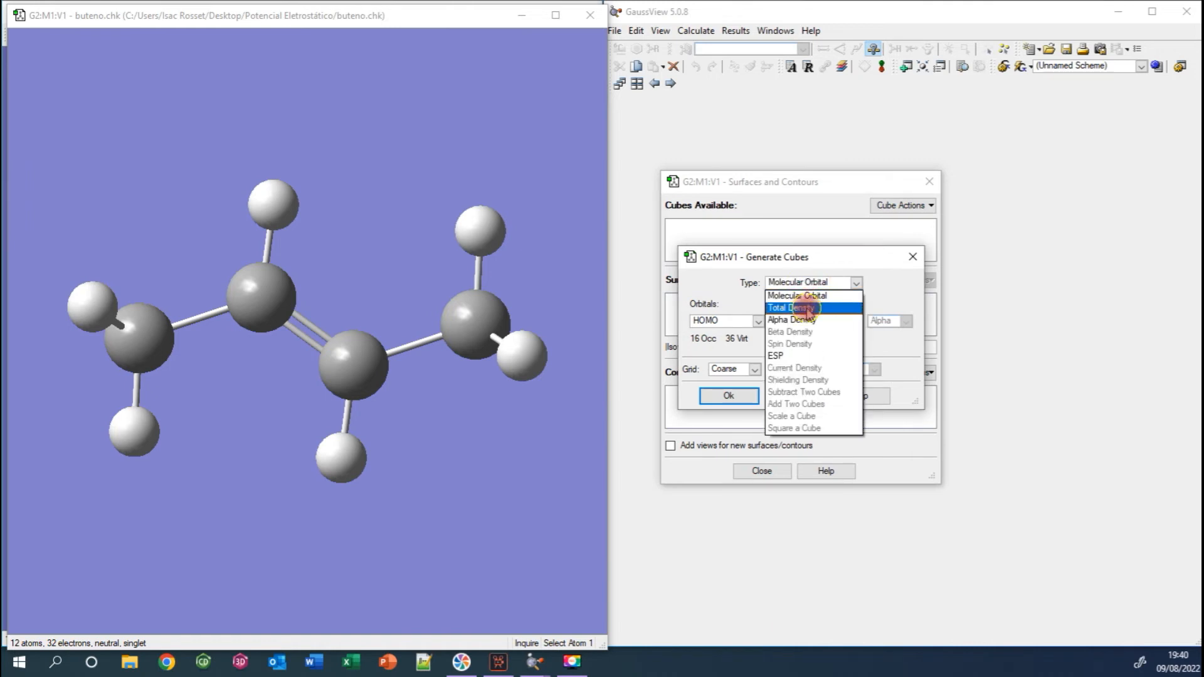
{"action": "left_click", "coordinate": [800, 308]}
{"action": "left_click", "coordinate": [713, 396]}
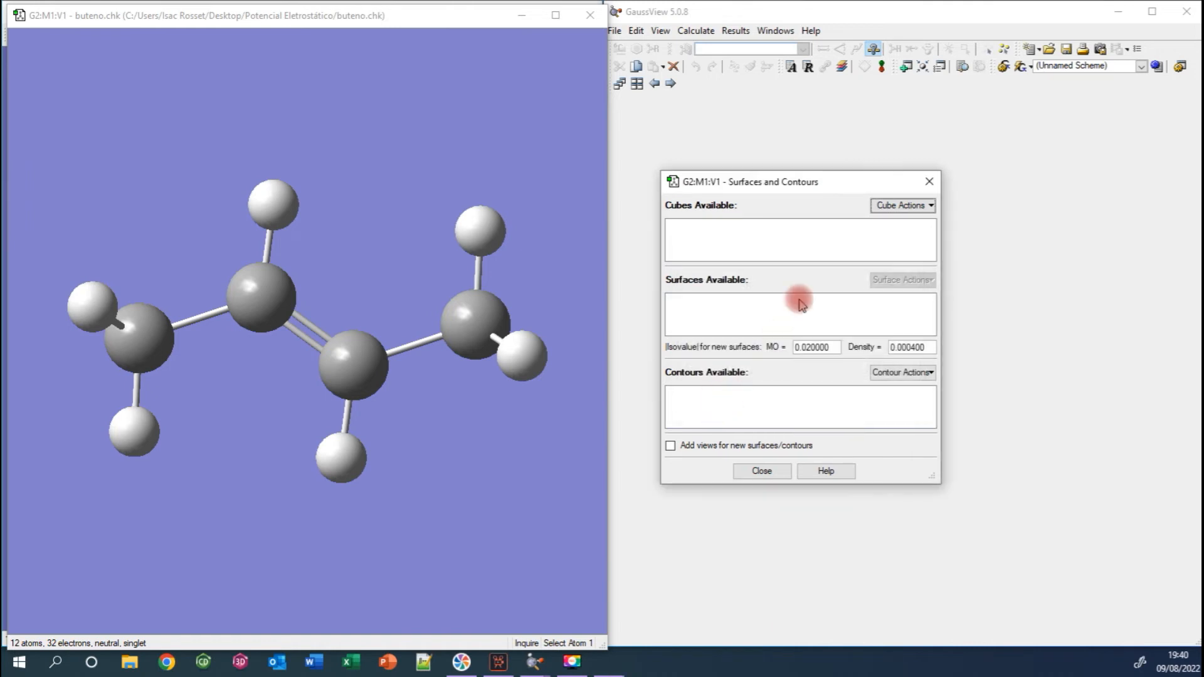
Create a new mapped surface of butene's electron density using ESP values from the SCF density matrix, and close Surfaces and Contours
{"action": "left_click", "coordinate": [913, 282]}
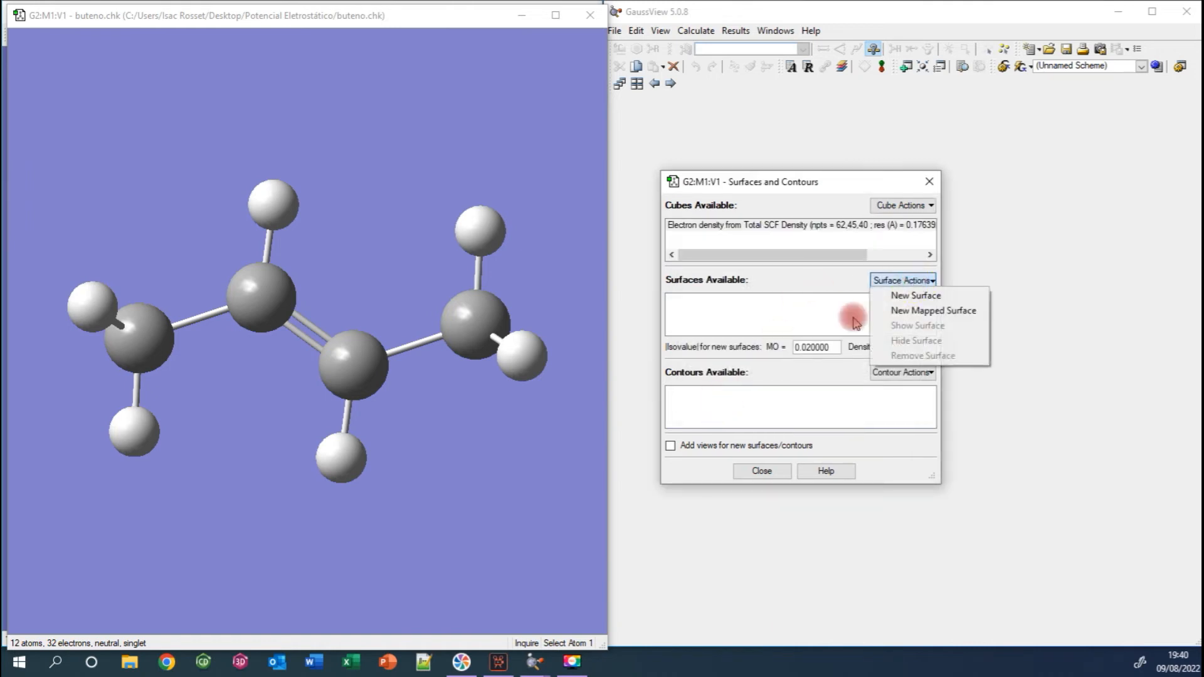
{"action": "left_click", "coordinate": [897, 314]}
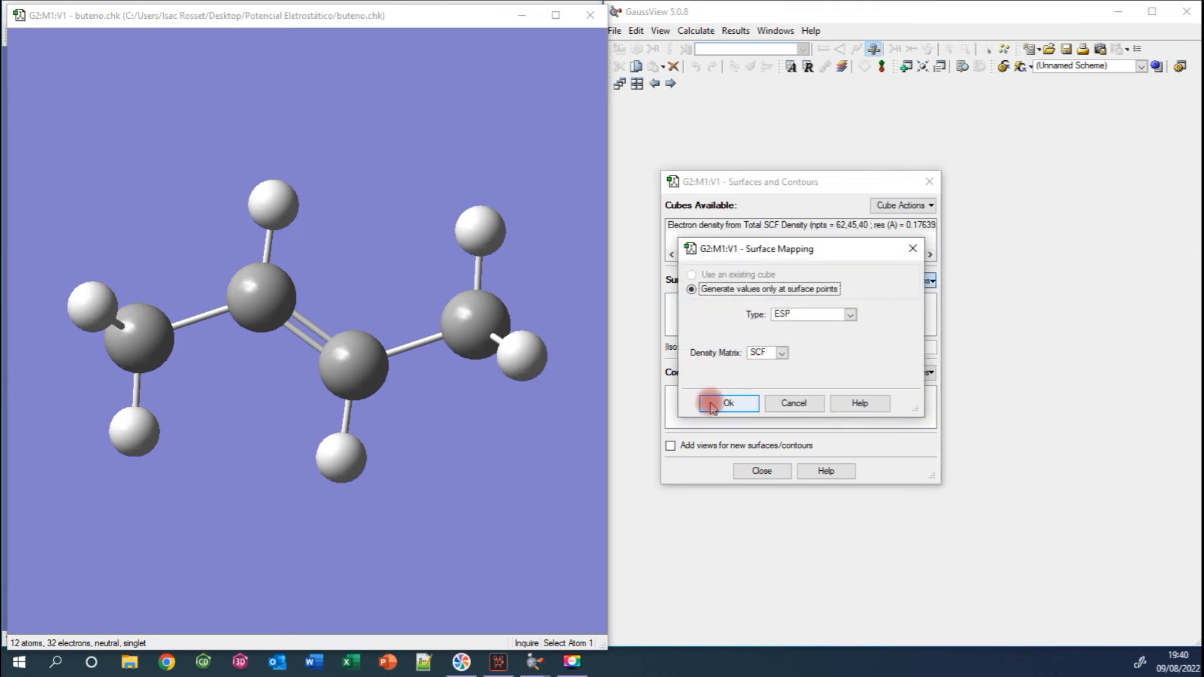
{"action": "left_click", "coordinate": [718, 403]}
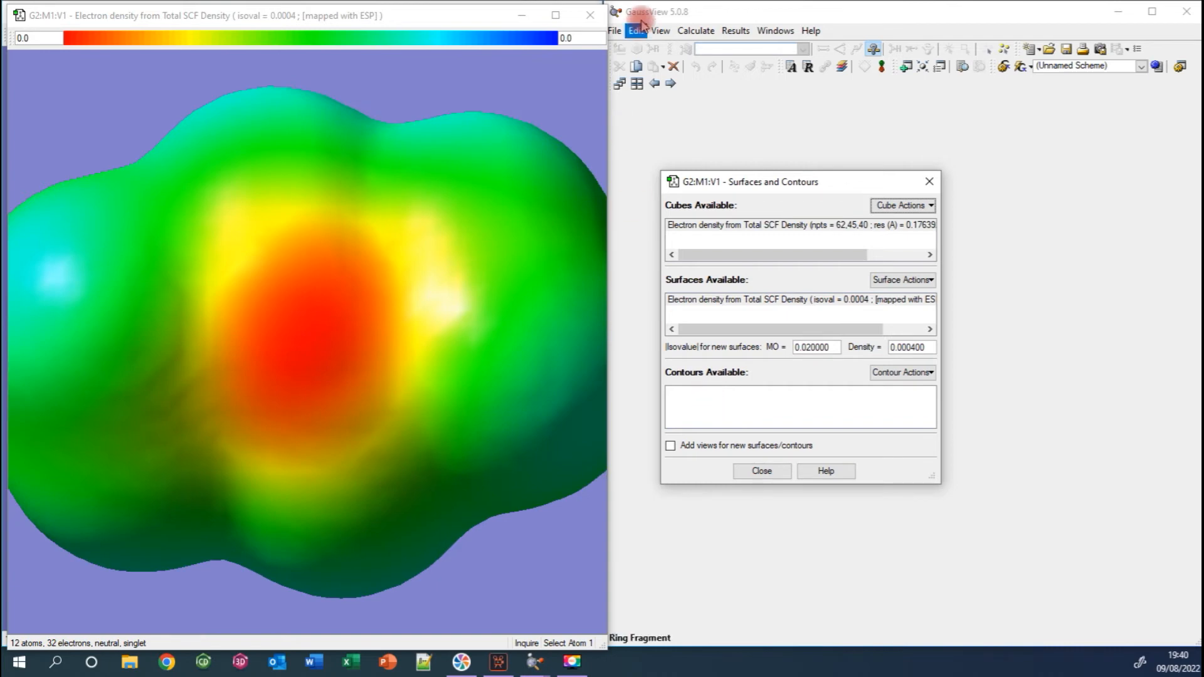
{"action": "left_click", "coordinate": [932, 181]}
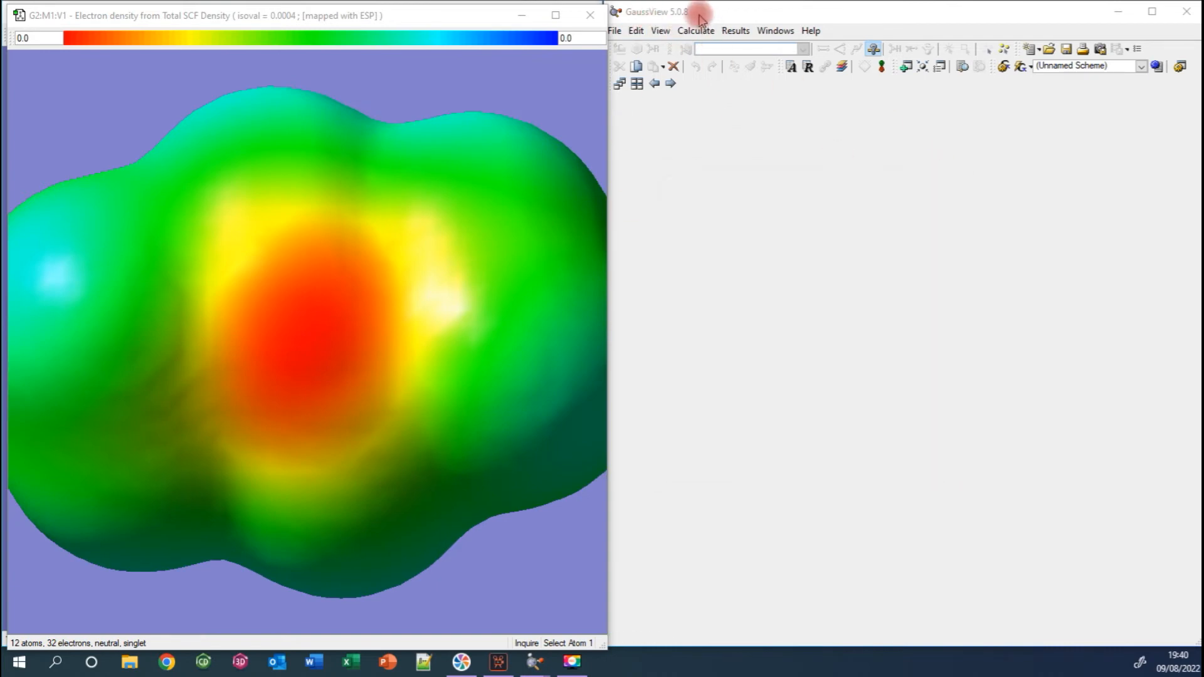
Set butene's surface display format to Transparent with the transparency level at the fully opaque end
{"action": "left_click", "coordinate": [660, 31]}
{"action": "left_click", "coordinate": [701, 239]}
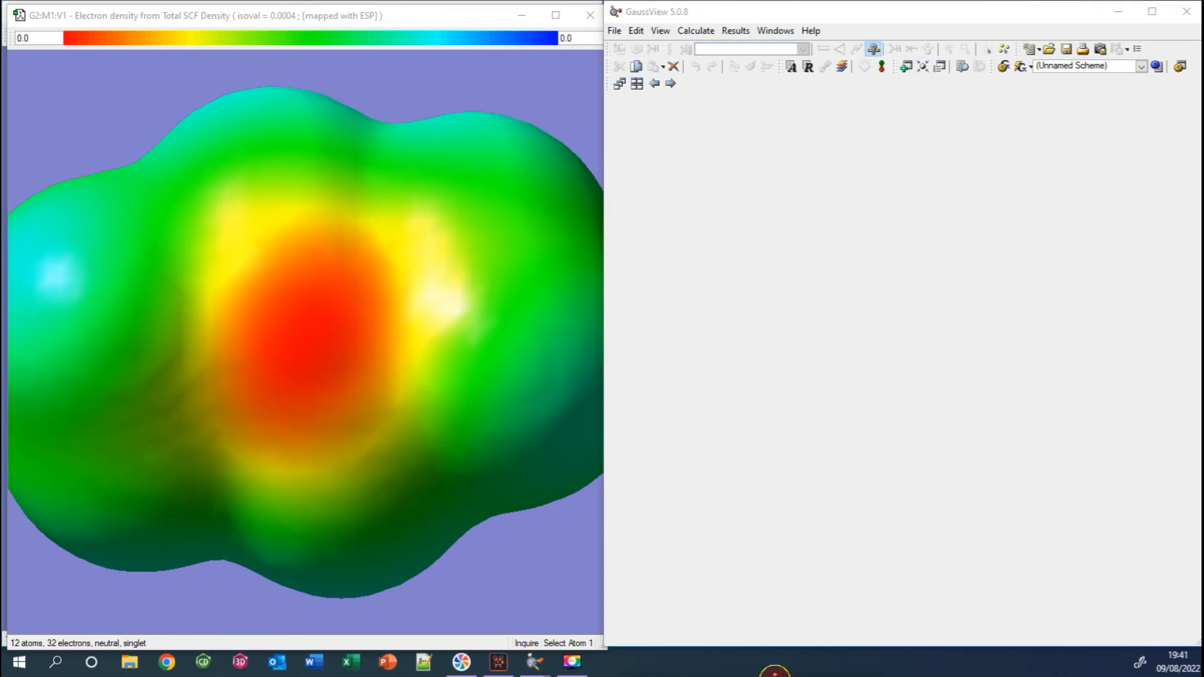
{"action": "left_click", "coordinate": [820, 165]}
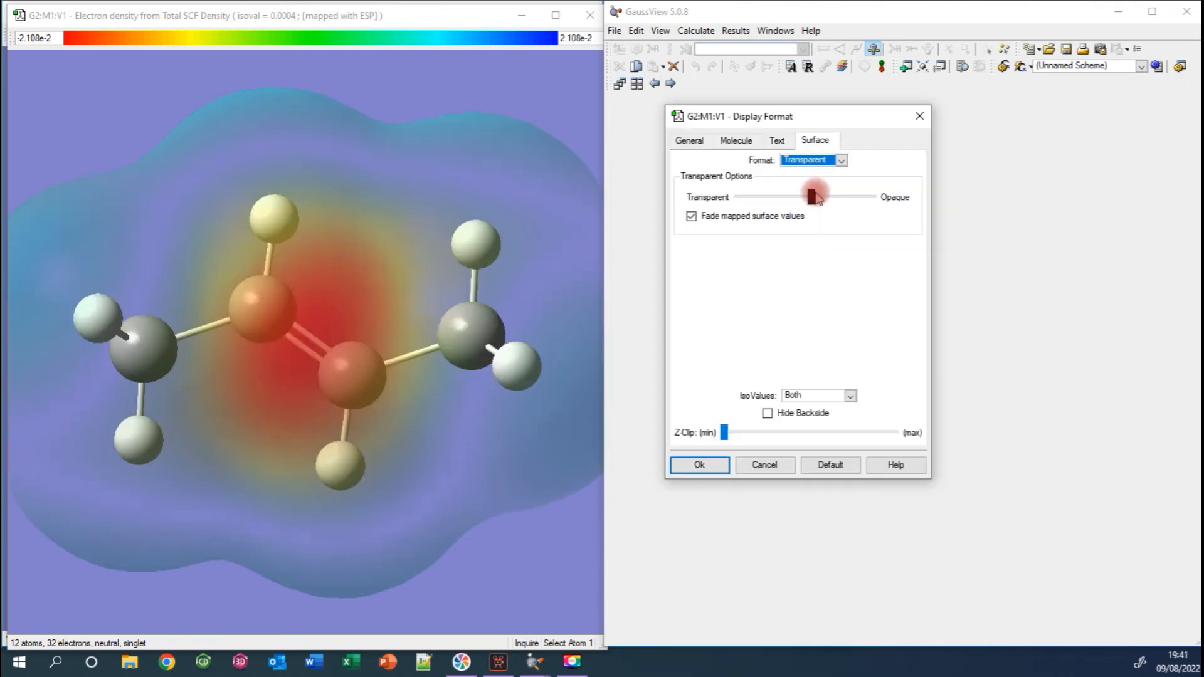
{"action": "left_click_drag", "start_coordinate": [815, 198], "coordinate": [885, 198]}
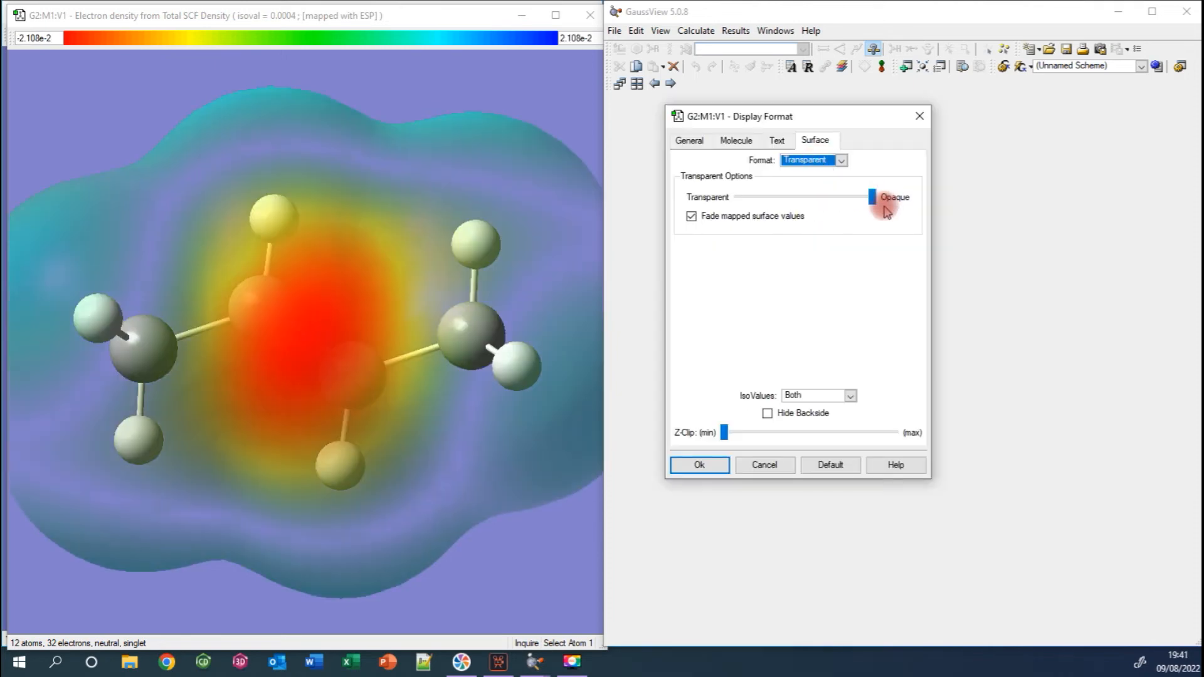
{"action": "left_click", "coordinate": [700, 466]}
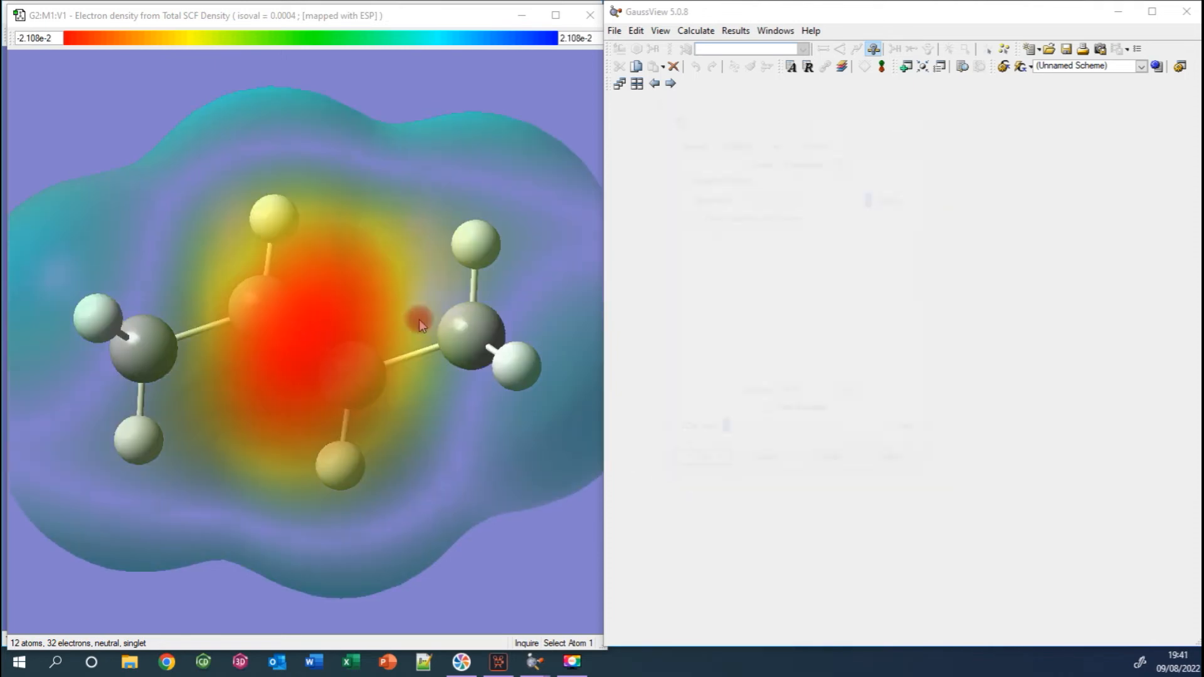
Examine the electrostatic potential colours around butene's double bond from several orientations
{"action": "left_click_drag", "start_coordinate": [400, 175], "coordinate": [404, 198]}
{"action": "scroll", "coordinate": [404, 198], "scroll_direction": "down", "scroll_amount": 3}
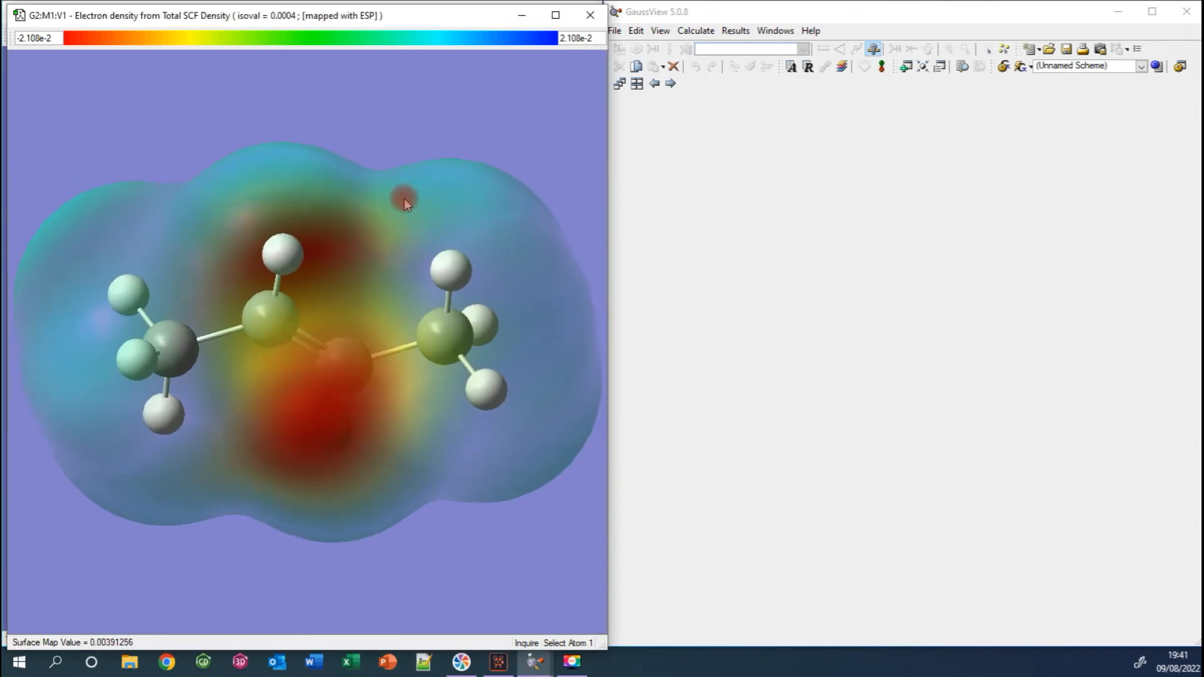
{"action": "left_click_drag", "start_coordinate": [397, 189], "coordinate": [395, 213]}
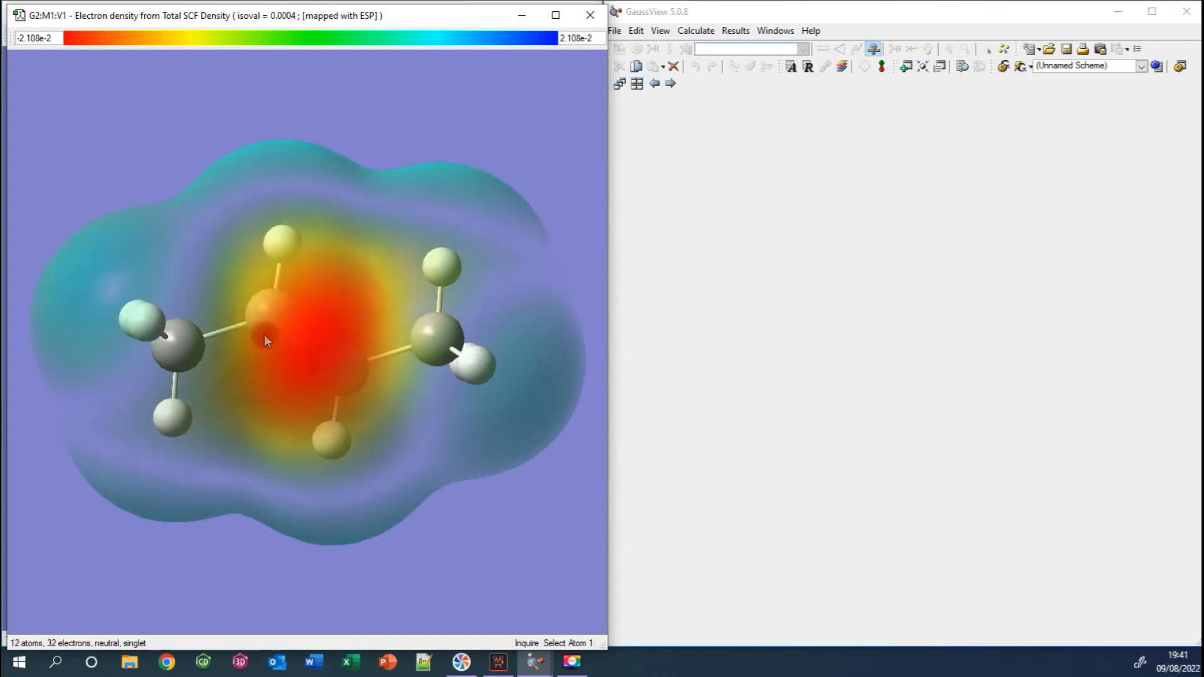
{"action": "left_click_drag", "start_coordinate": [329, 279], "coordinate": [320, 207]}
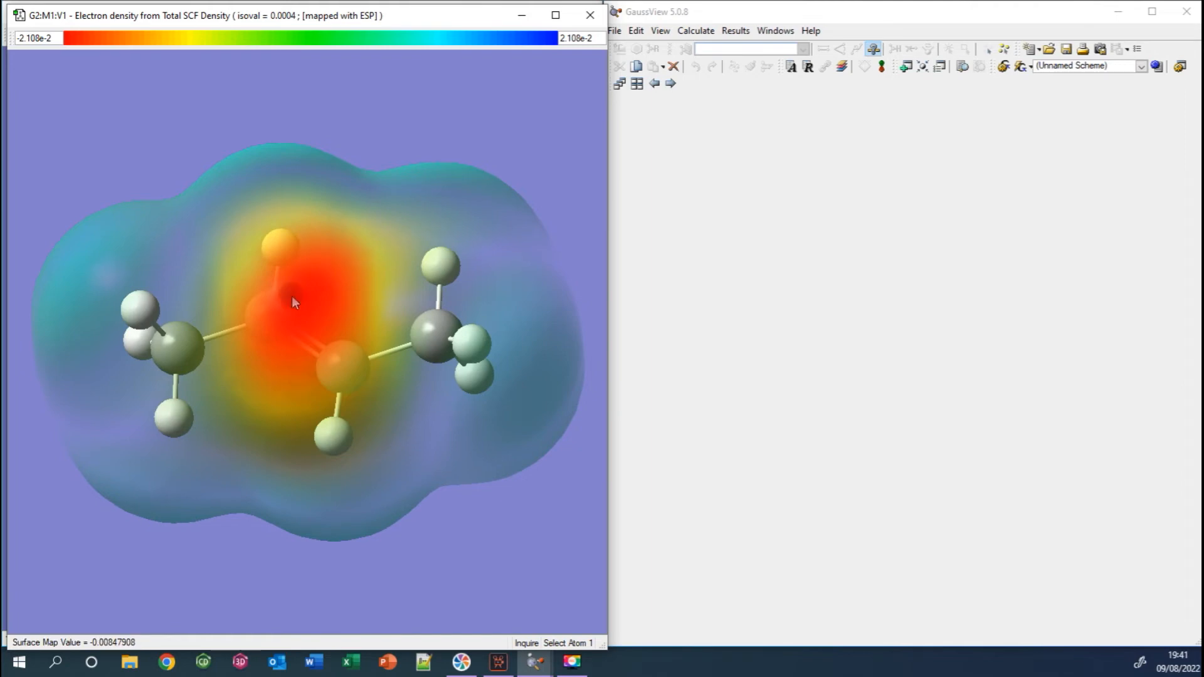
Open the checkpoint file butino.chk and place its molecule window over the butene window
{"action": "left_click", "coordinate": [613, 30]}
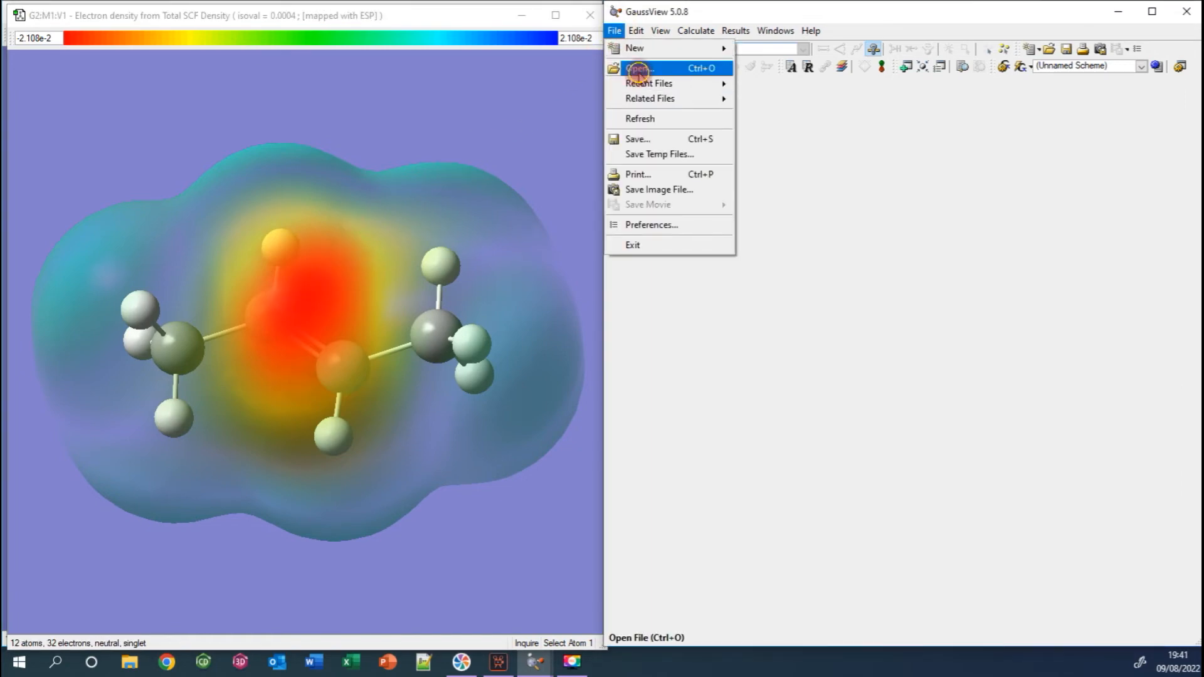
{"action": "left_click", "coordinate": [634, 73]}
{"action": "double_click", "coordinate": [587, 179]}
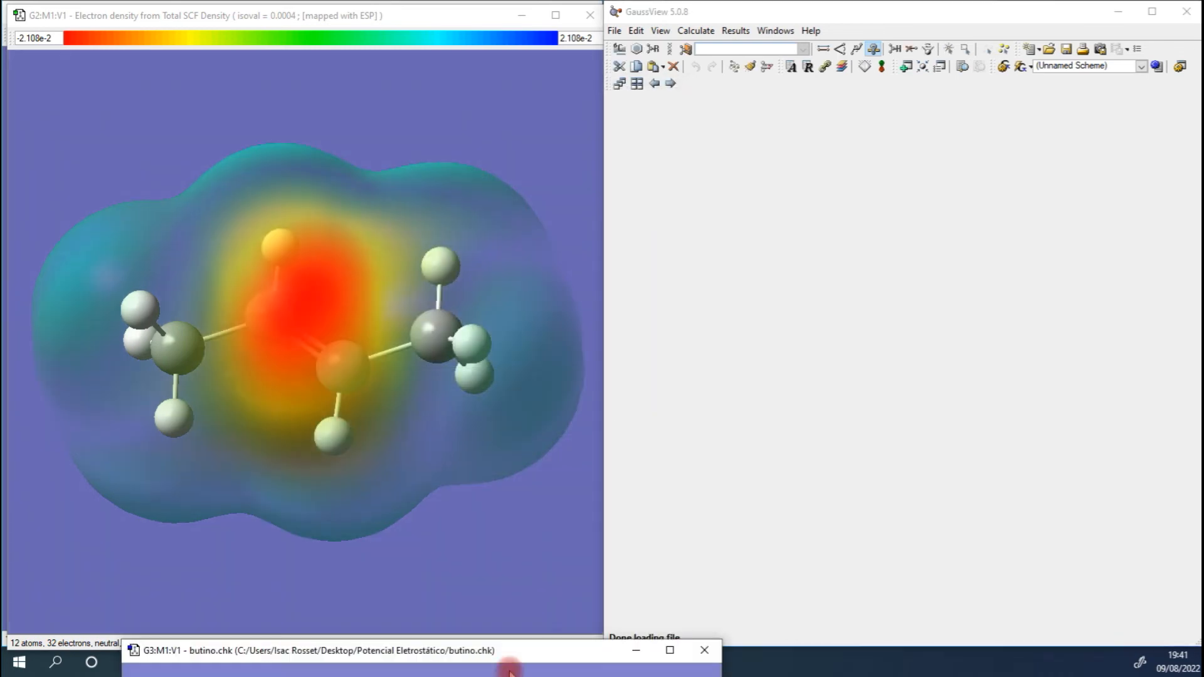
{"action": "left_click_drag", "start_coordinate": [480, 655], "coordinate": [408, 16]}
Generate butyne's Total Density cube, create a new surface from it mapped with ESP, and close Surfaces and Contours
{"action": "right_click", "coordinate": [412, 121]}
{"action": "mouse_move", "coordinate": [455, 207]}
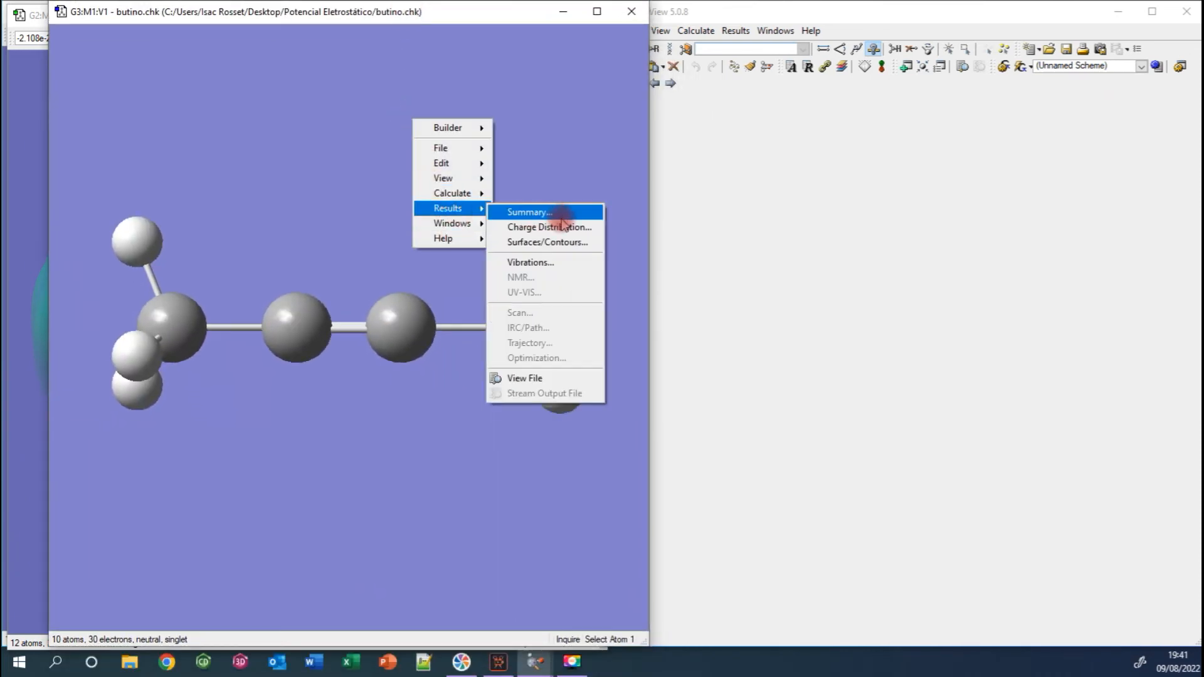
{"action": "left_click", "coordinate": [566, 245]}
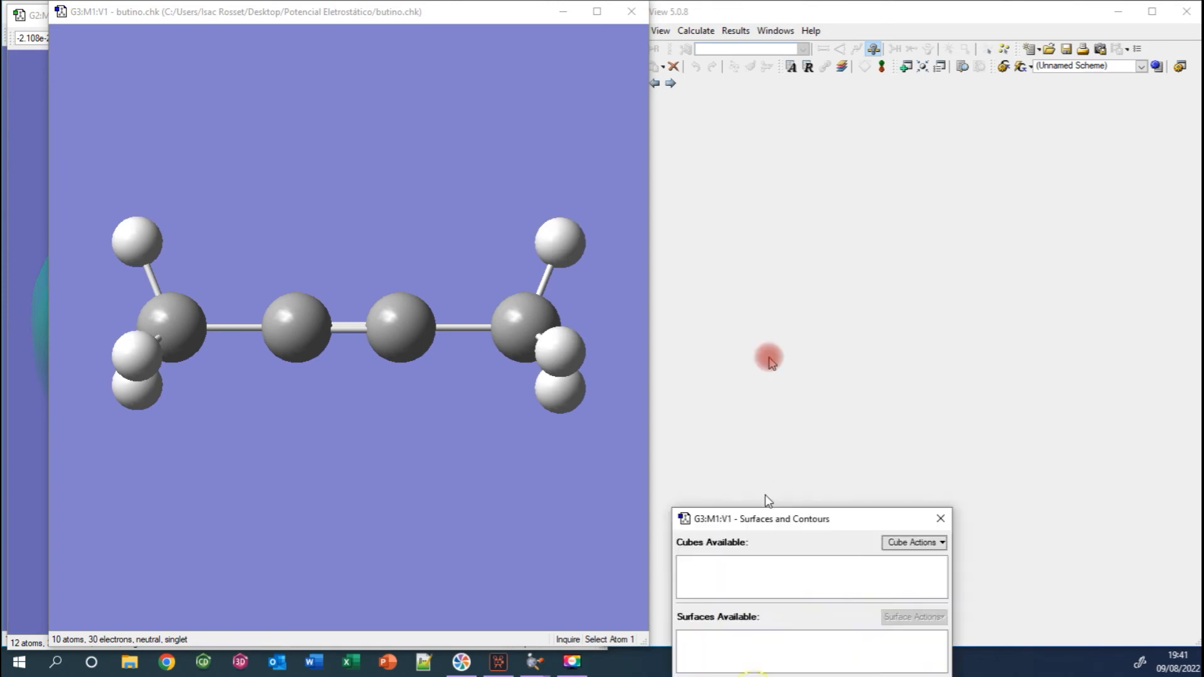
{"action": "left_click", "coordinate": [953, 152]}
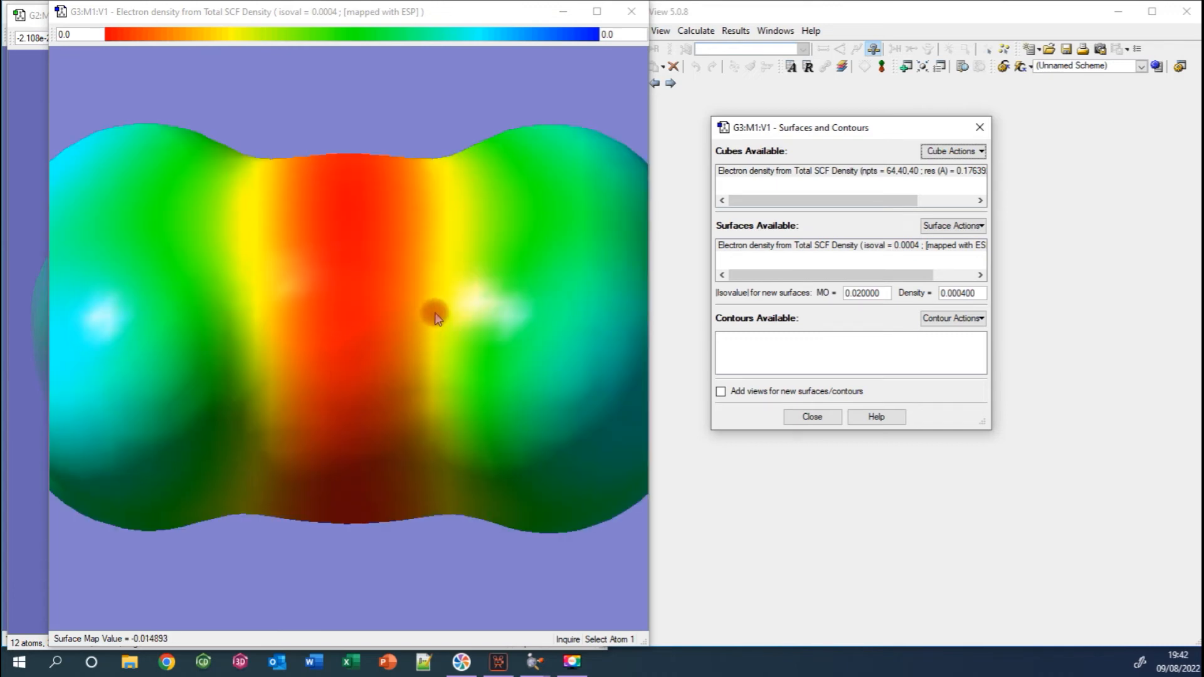
{"action": "left_click", "coordinate": [979, 128]}
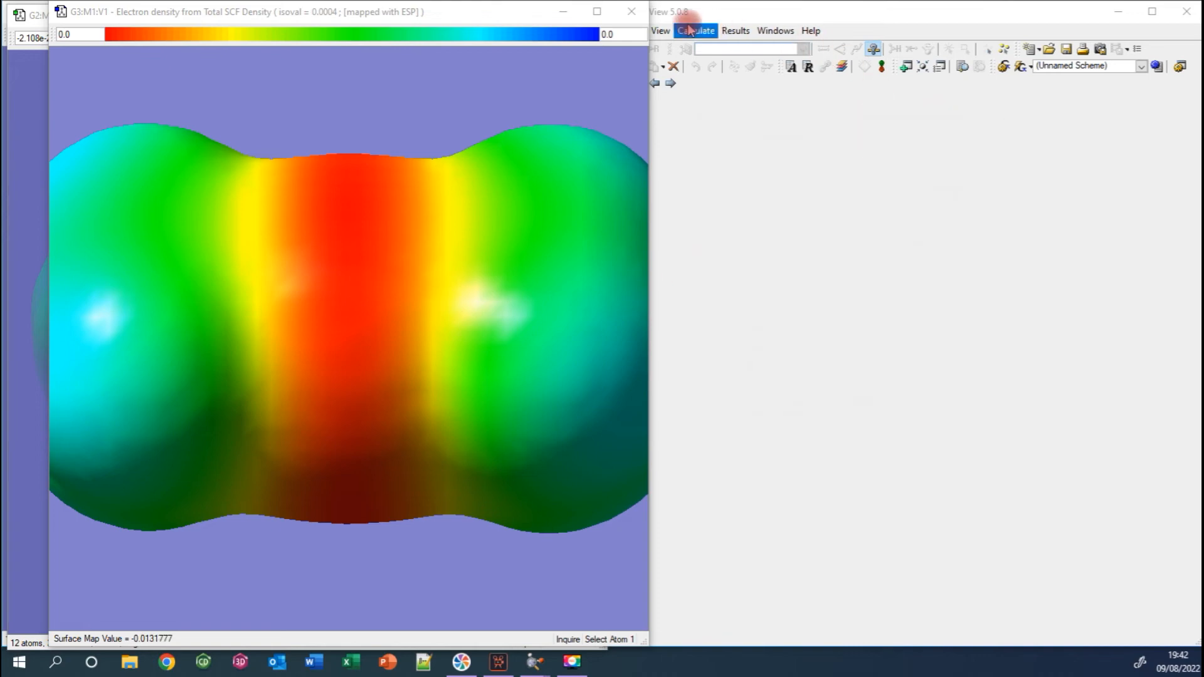
Set butyne's surface display format to Transparent with the transparency level at the fully opaque end
{"action": "left_click", "coordinate": [660, 30]}
{"action": "left_click", "coordinate": [688, 237]}
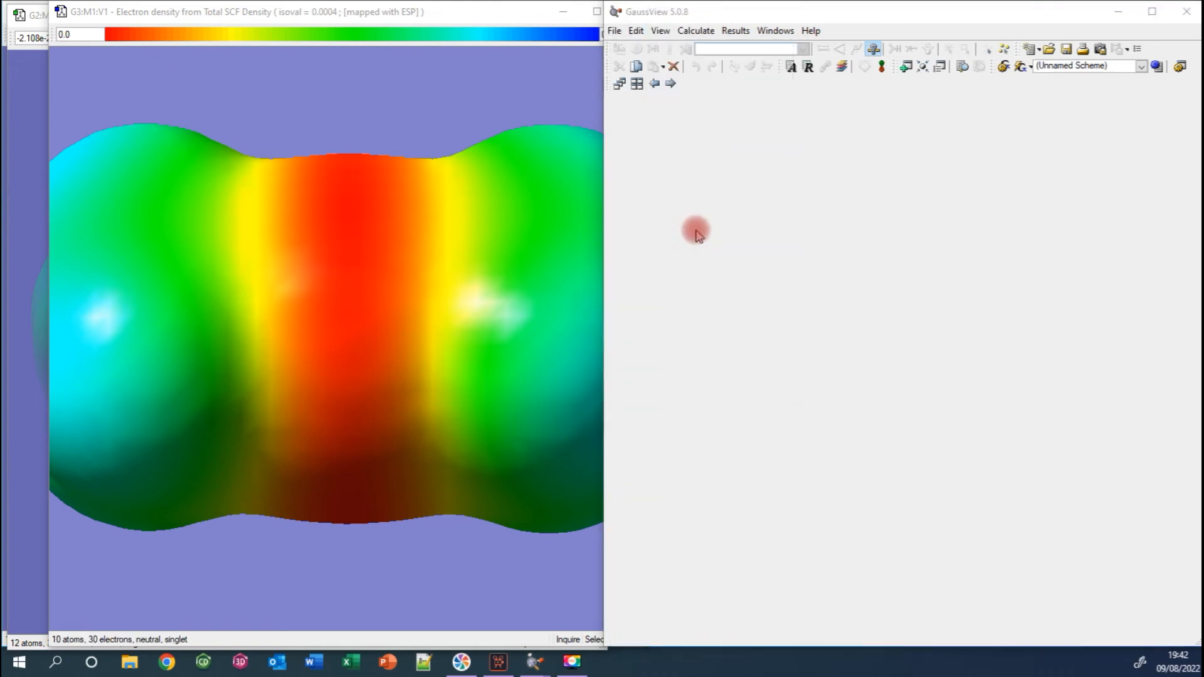
{"action": "left_click", "coordinate": [863, 167]}
{"action": "left_click", "coordinate": [854, 199]}
{"action": "left_click", "coordinate": [854, 223]}
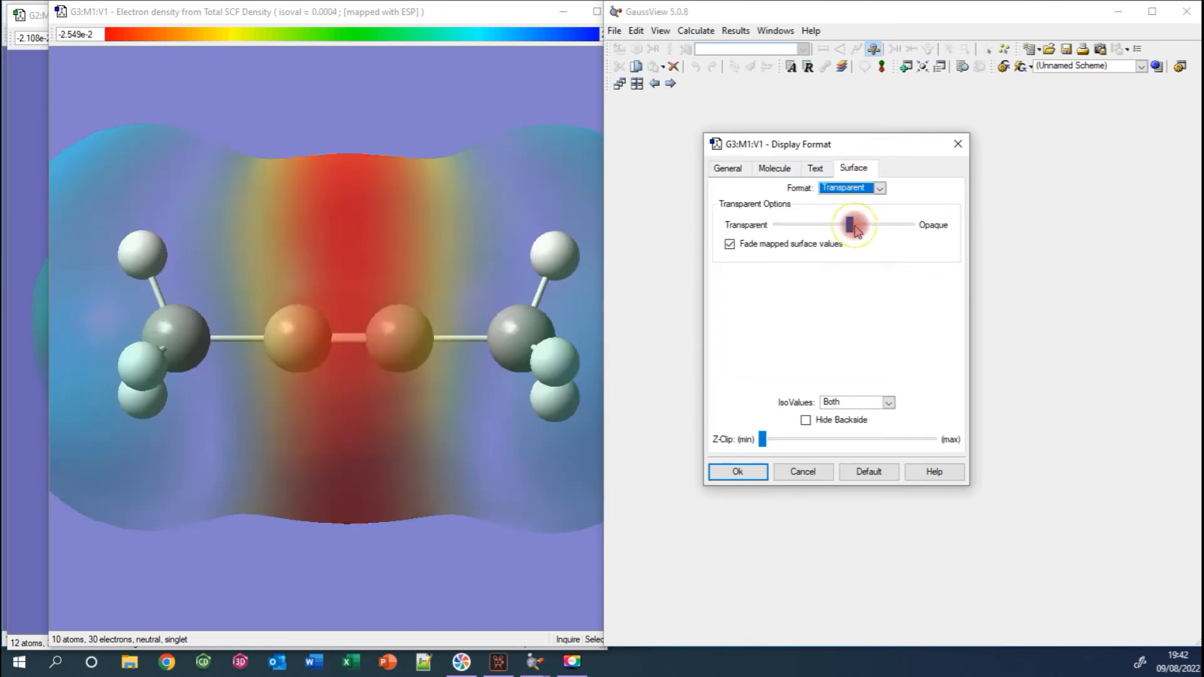
{"action": "left_click_drag", "start_coordinate": [877, 228], "coordinate": [912, 226]}
{"action": "left_click", "coordinate": [737, 471]}
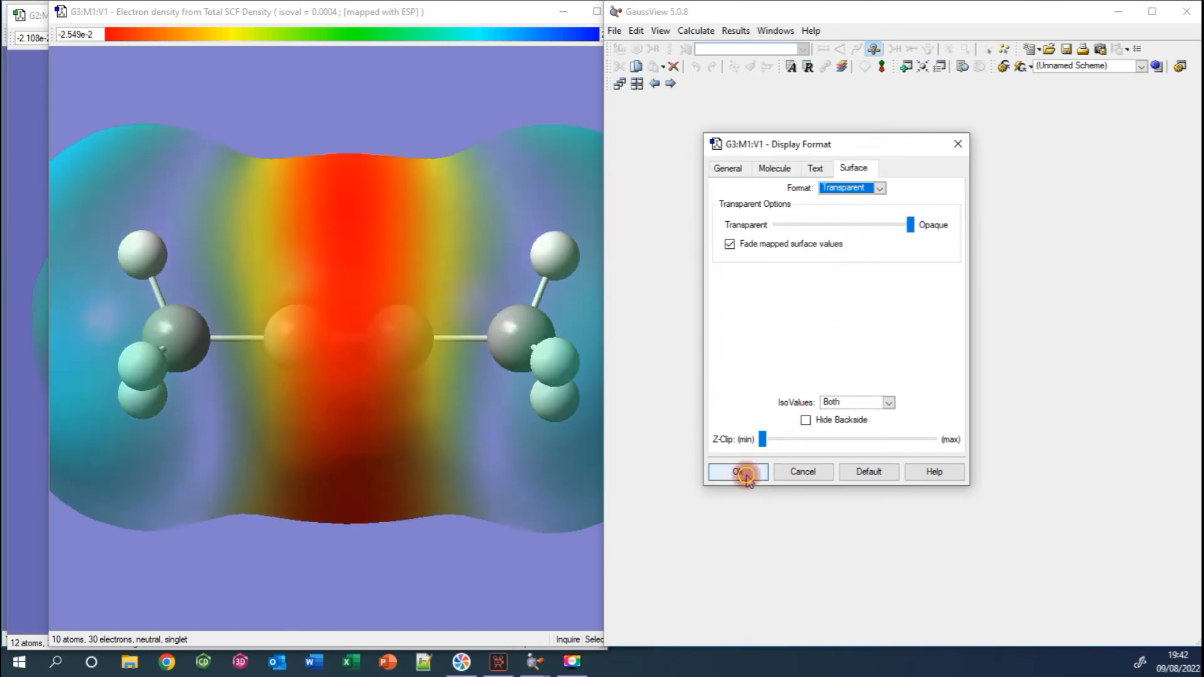
Examine the electrostatic potential colours around butyne's triple bond and methyl groups from several orientations
{"action": "left_click_drag", "start_coordinate": [423, 366], "coordinate": [427, 419]}
{"action": "scroll", "coordinate": [427, 417], "scroll_direction": "down", "scroll_amount": 3}
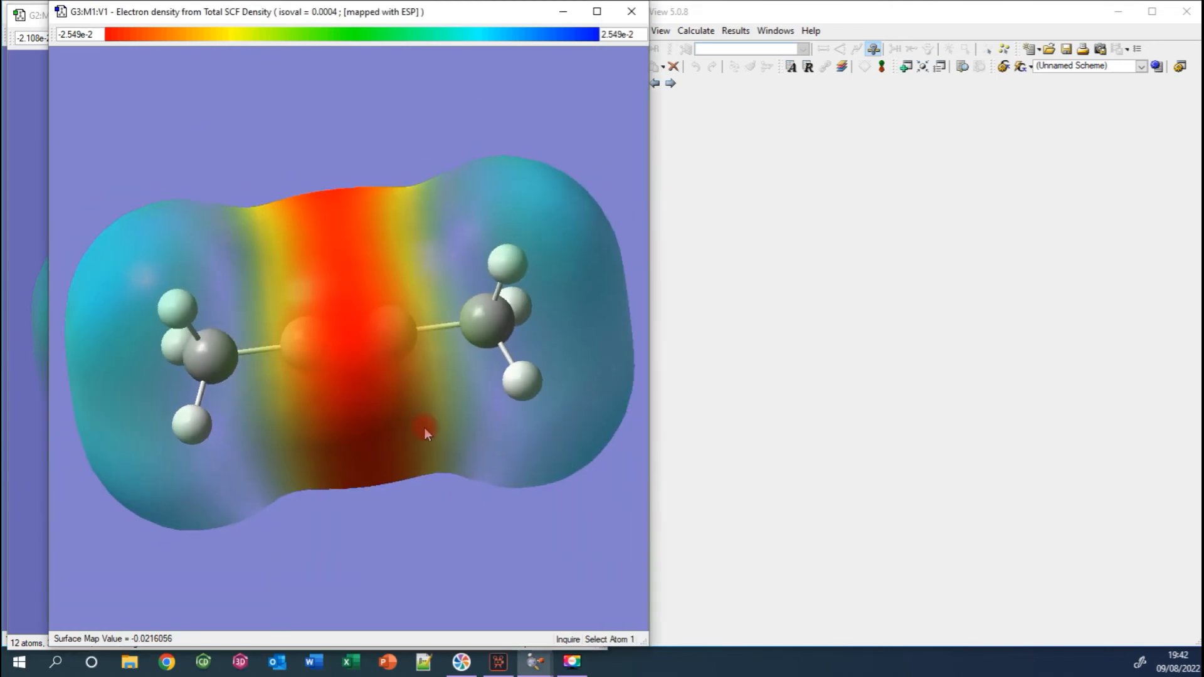
{"action": "left_click_drag", "start_coordinate": [401, 487], "coordinate": [409, 413]}
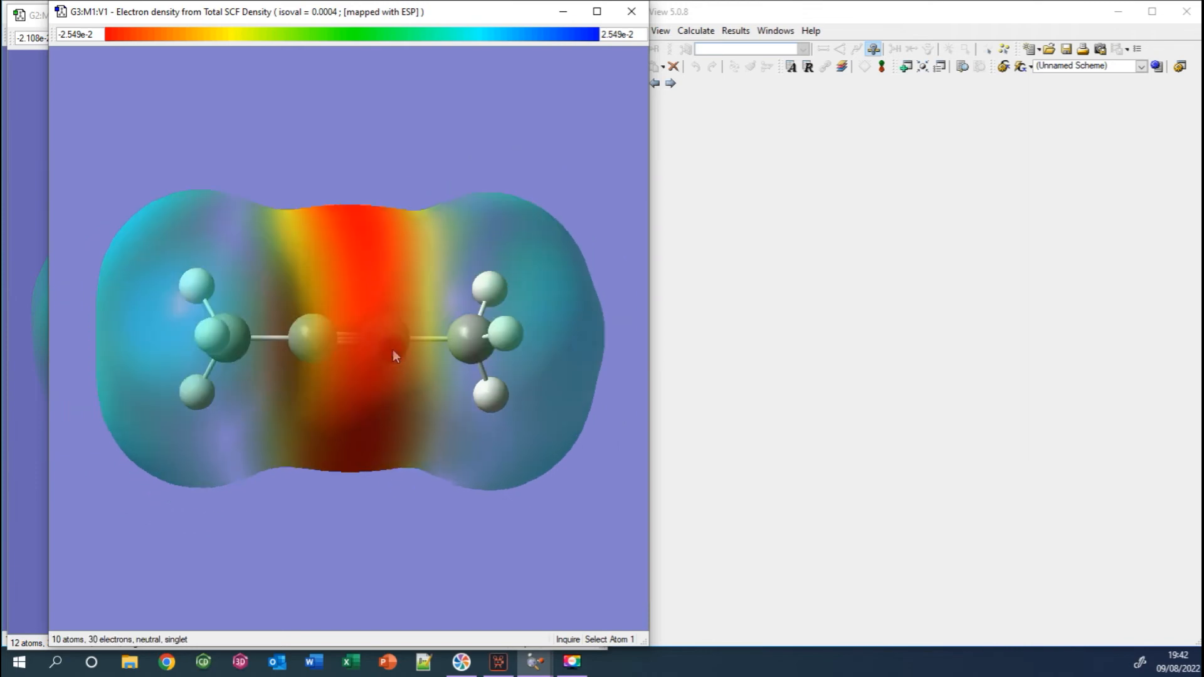
{"action": "left_click_drag", "start_coordinate": [406, 272], "coordinate": [564, 368]}
Open the checkpoint file etanol.chk and place its molecule window over the butyne window
{"action": "left_click", "coordinate": [661, 40]}
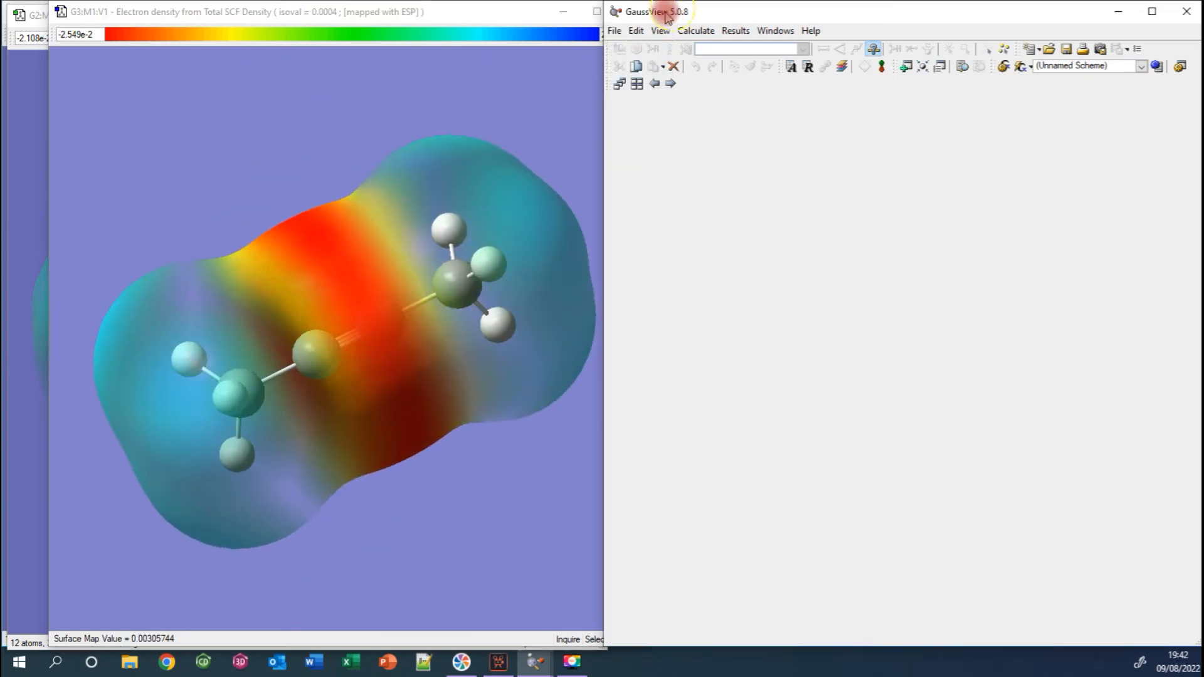
{"action": "left_click", "coordinate": [611, 30]}
{"action": "left_click", "coordinate": [634, 67]}
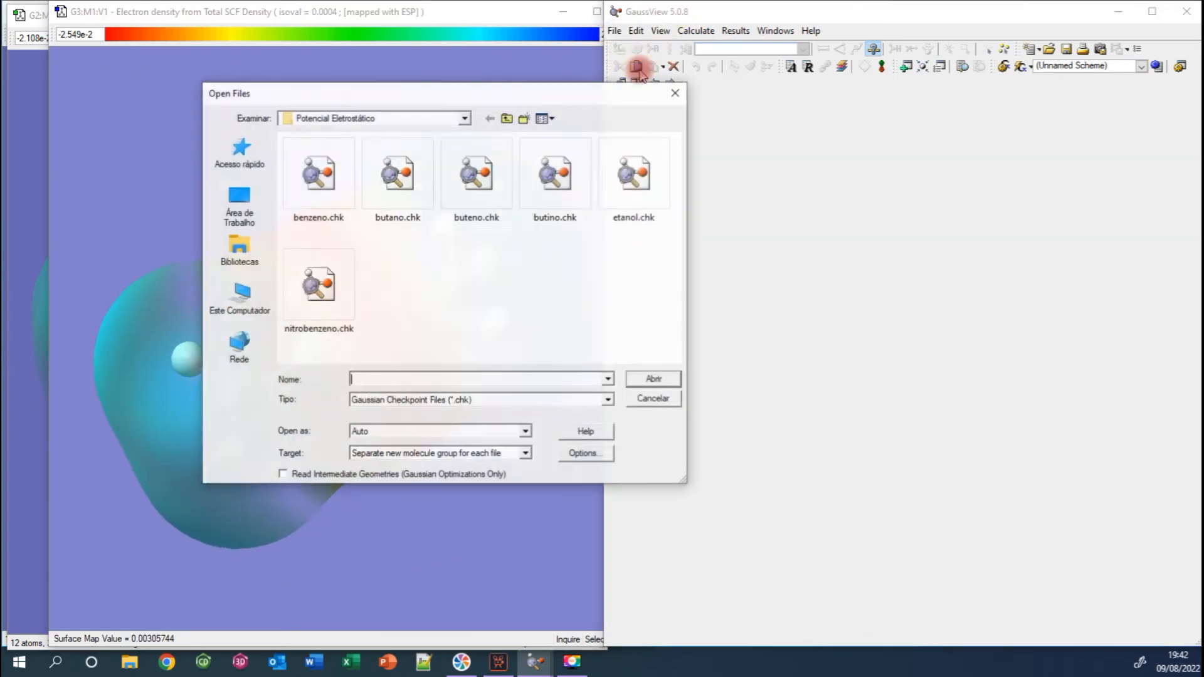
{"action": "double_click", "coordinate": [634, 188]}
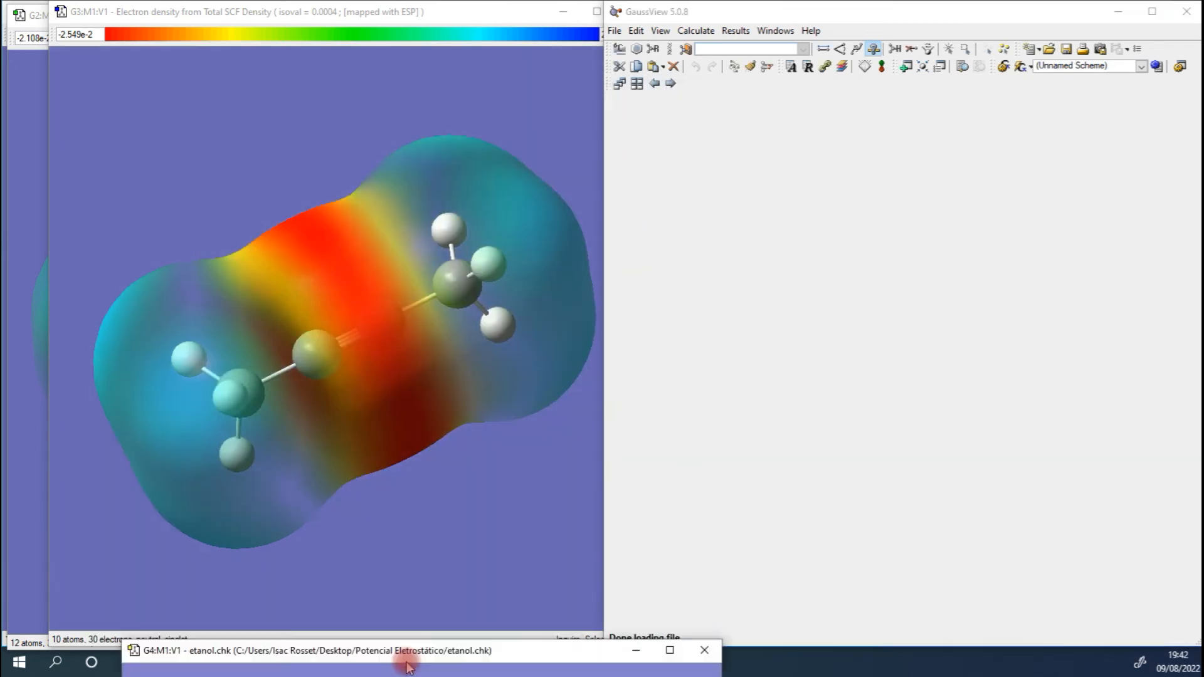
{"action": "left_click_drag", "start_coordinate": [403, 652], "coordinate": [356, 25]}
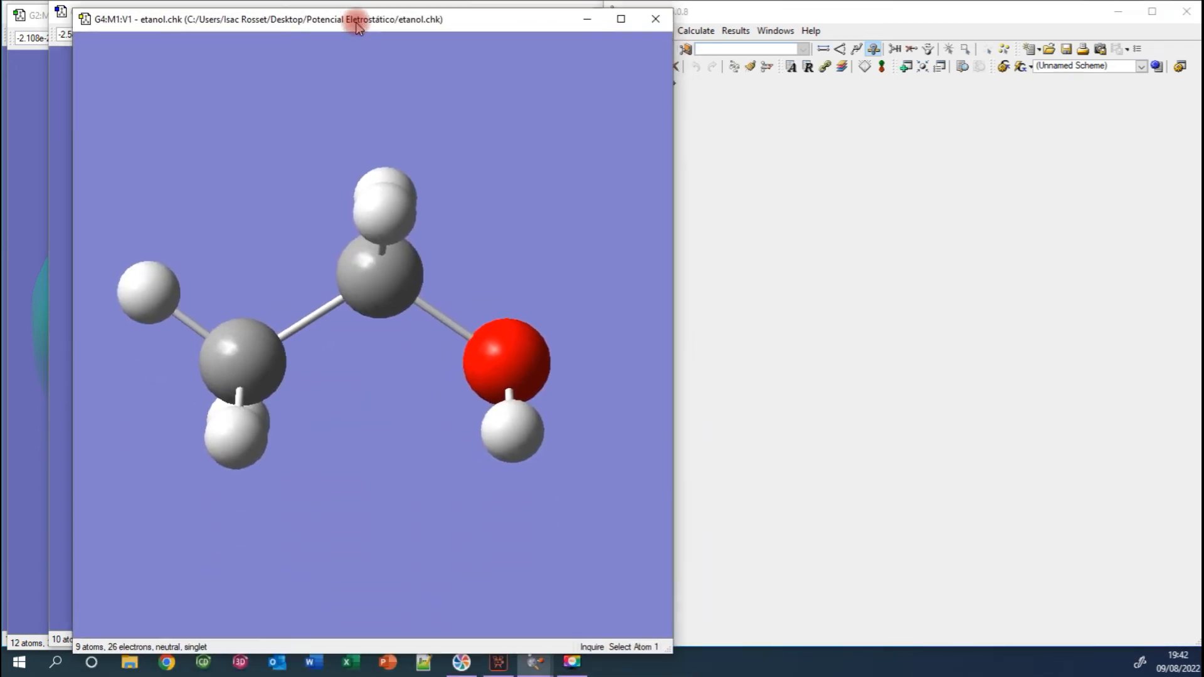
Generate a Total Density cube with the Coarse grid for the ethanol molecule from Surfaces and Contours
{"action": "right_click", "coordinate": [339, 95]}
{"action": "mouse_move", "coordinate": [404, 166]}
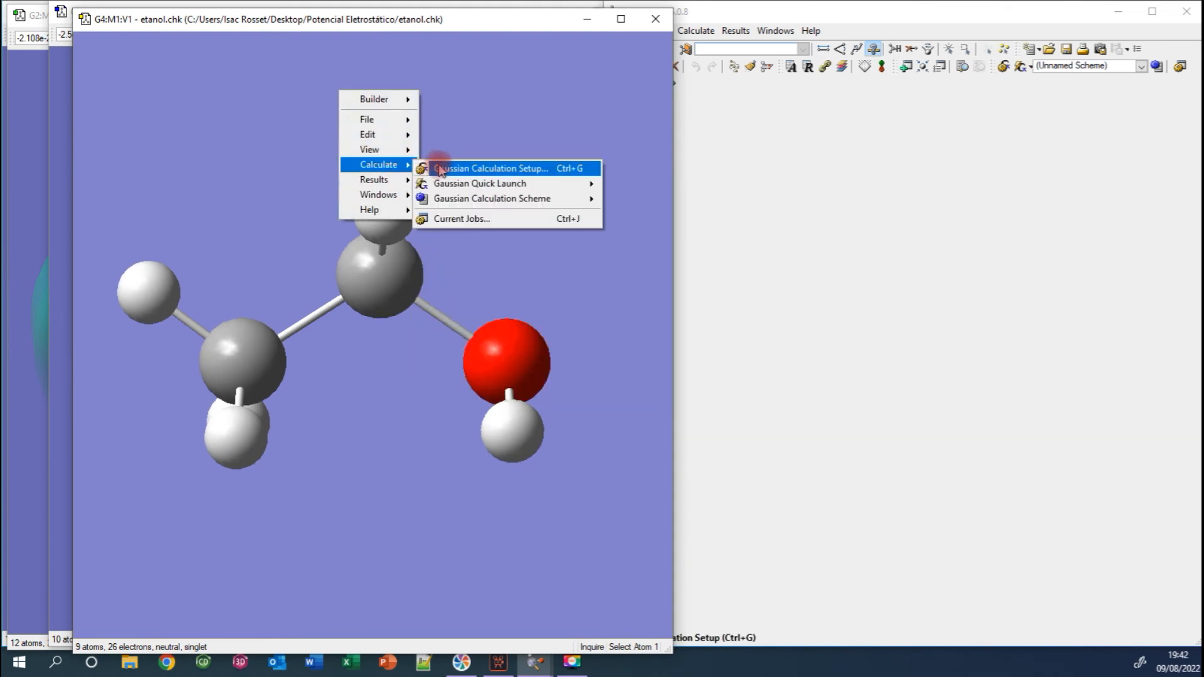
{"action": "left_click", "coordinate": [469, 215]}
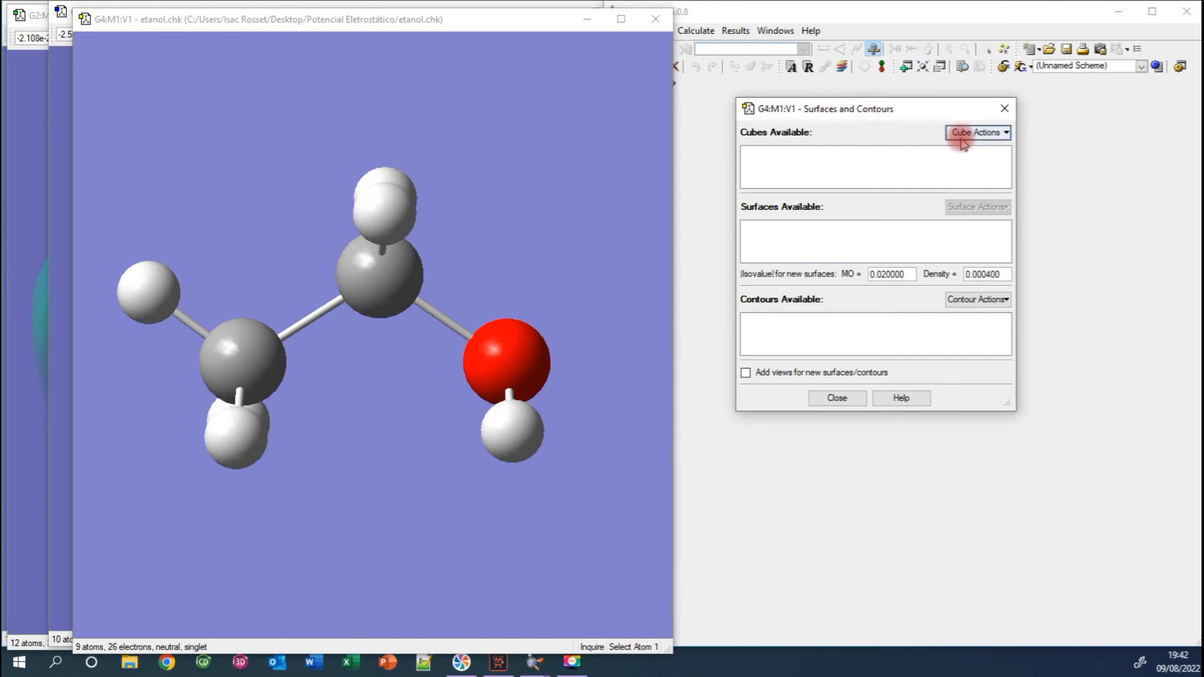
{"action": "left_click", "coordinate": [960, 133]}
{"action": "left_click", "coordinate": [984, 152]}
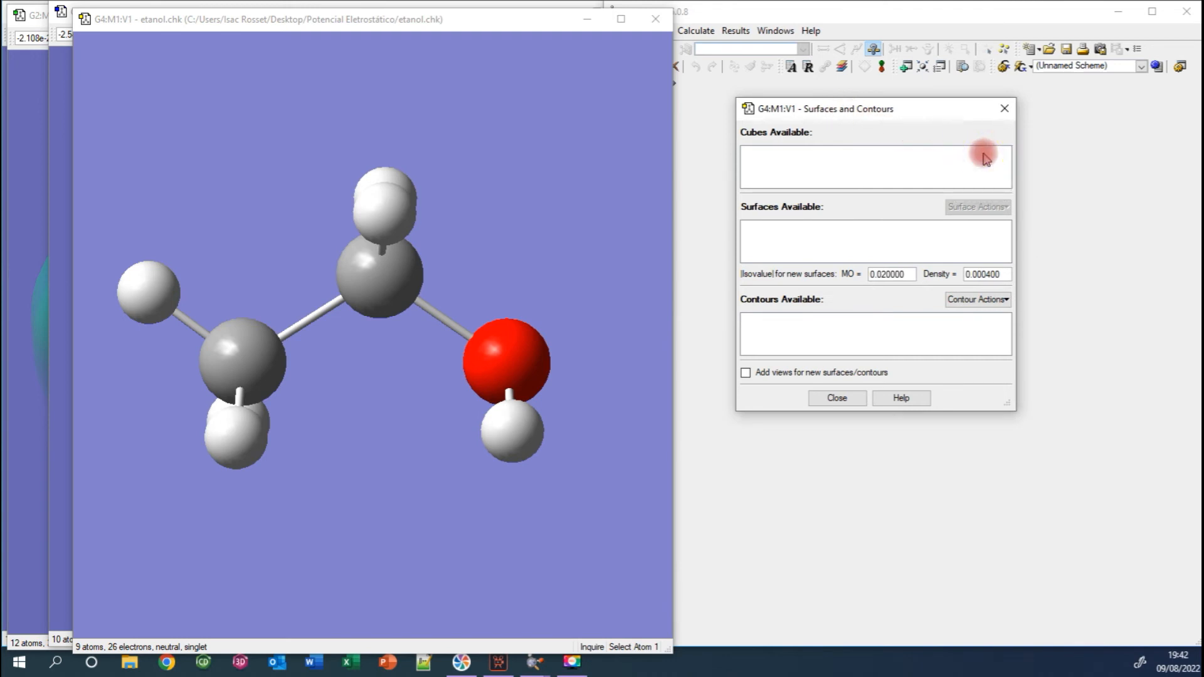
{"action": "left_click", "coordinate": [866, 212]}
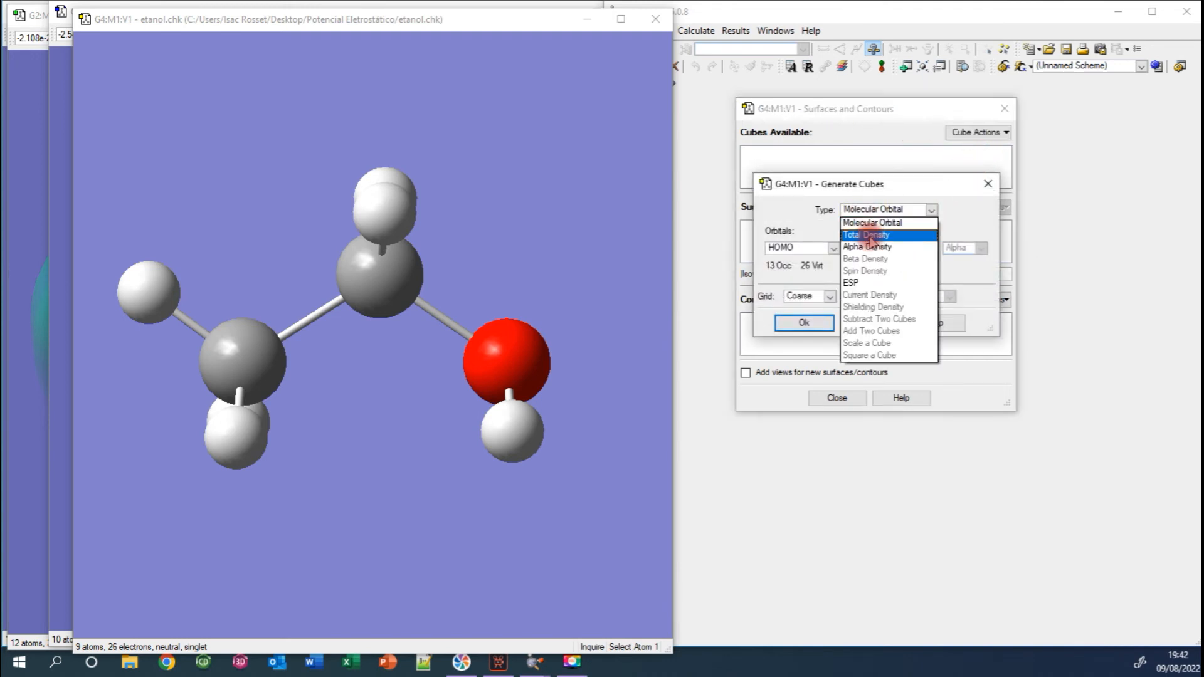
{"action": "left_click", "coordinate": [868, 235]}
{"action": "left_click", "coordinate": [815, 323]}
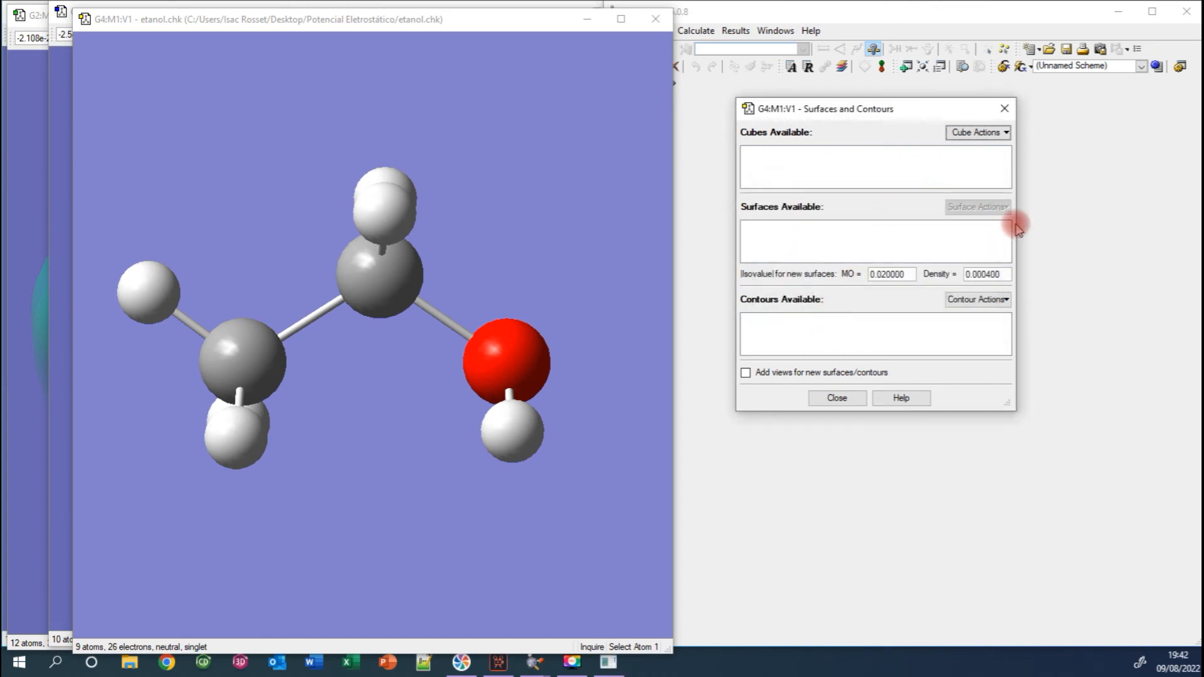
Create a new ESP-mapped surface from ethanol's total density cube at density isovalue 0.0004 and close Surfaces and Contours
{"action": "left_click", "coordinate": [1001, 209]}
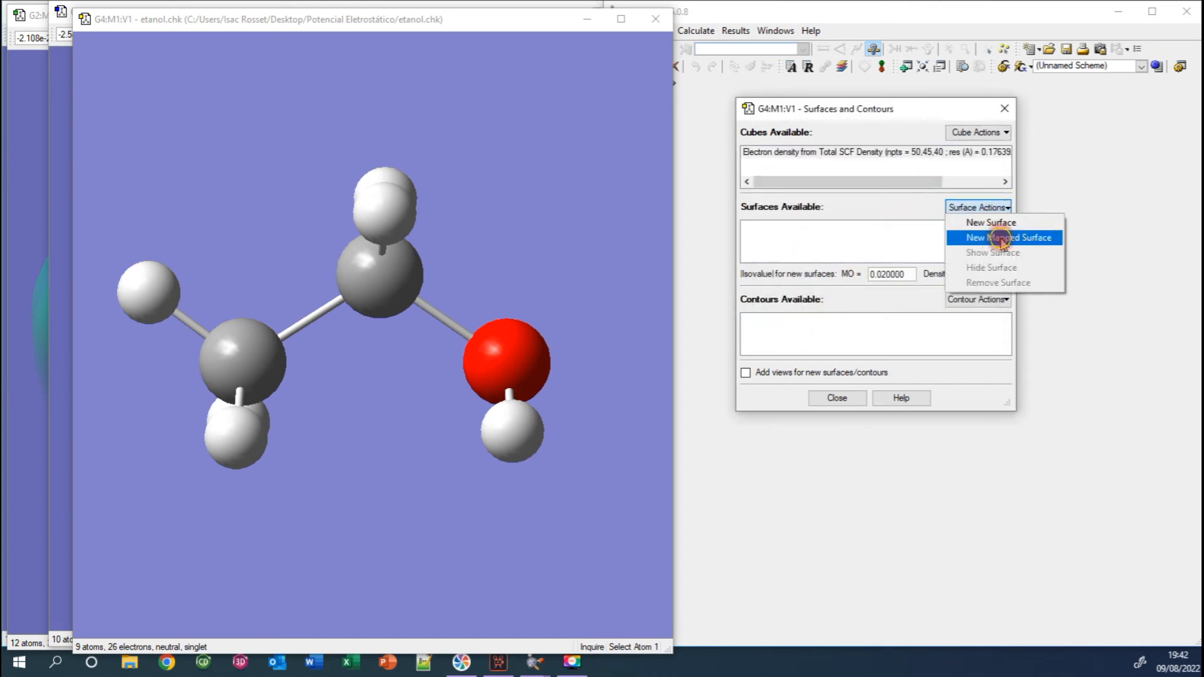
{"action": "left_click", "coordinate": [1002, 239]}
{"action": "left_click", "coordinate": [795, 328]}
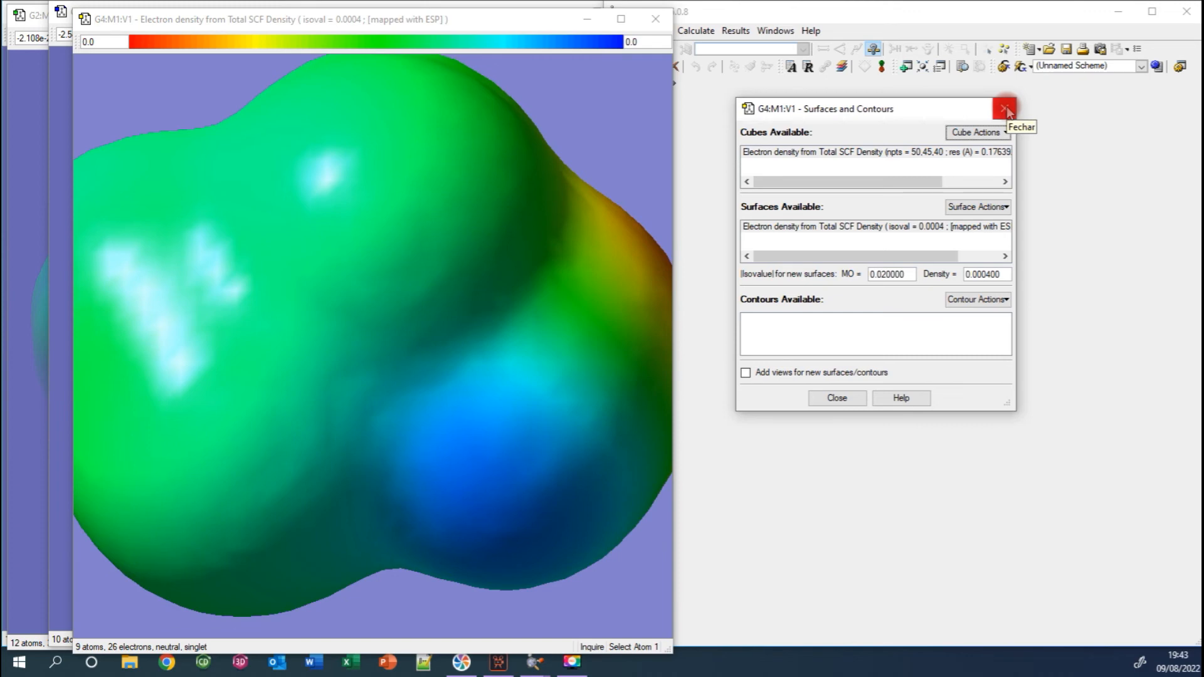
{"action": "left_click", "coordinate": [1007, 111]}
Set ethanol's surface display format to Transparent with the transparency level at the fully opaque end
{"action": "left_click", "coordinate": [691, 20]}
{"action": "left_click", "coordinate": [655, 31]}
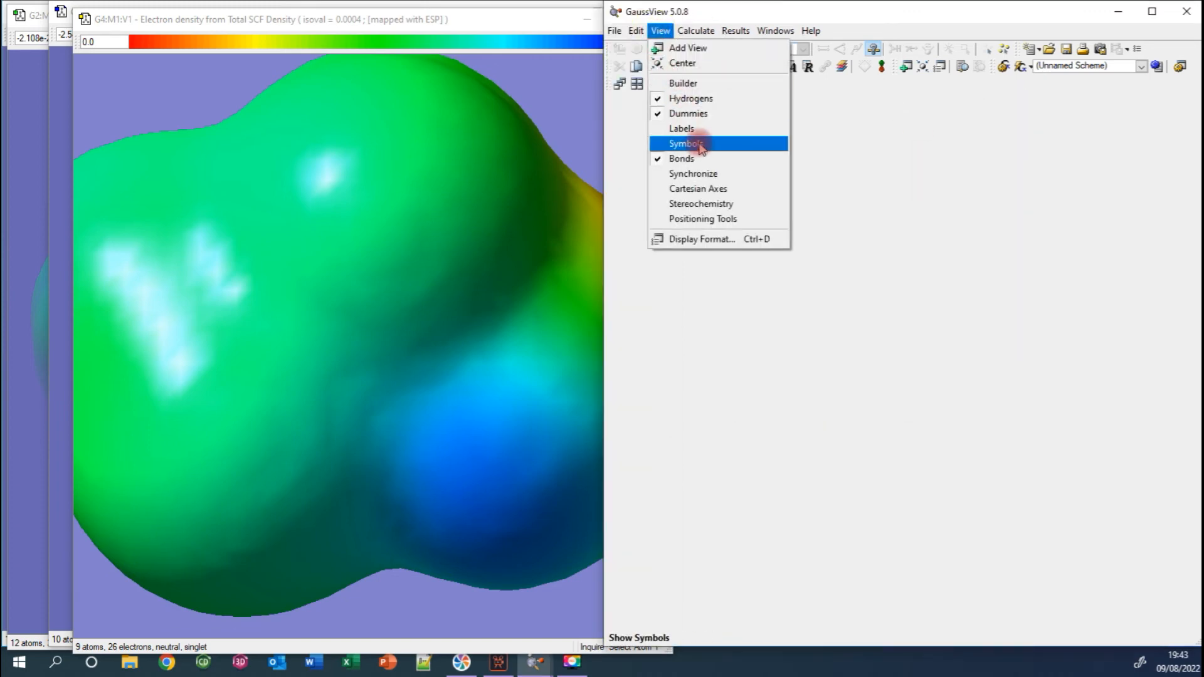
{"action": "left_click", "coordinate": [718, 242]}
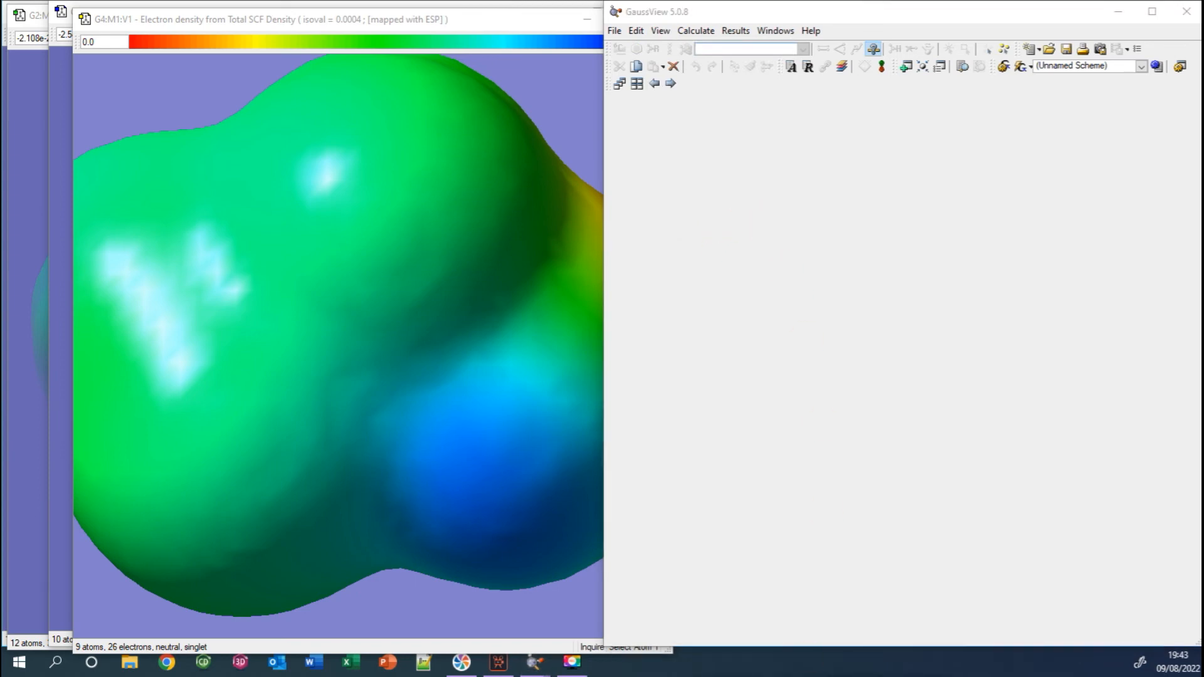
{"action": "left_click", "coordinate": [875, 155]}
{"action": "left_click", "coordinate": [870, 176]}
{"action": "left_click", "coordinate": [866, 212]}
{"action": "left_click_drag", "start_coordinate": [868, 212], "coordinate": [954, 210]}
{"action": "left_click", "coordinate": [794, 434]}
{"action": "left_click", "coordinate": [775, 454]}
Examine the electrostatic potential colours around ethanol's oxygen, hydroxyl hydrogen and carbon chain from different orientations
{"action": "scroll", "coordinate": [506, 293], "scroll_direction": "up", "scroll_amount": 2}
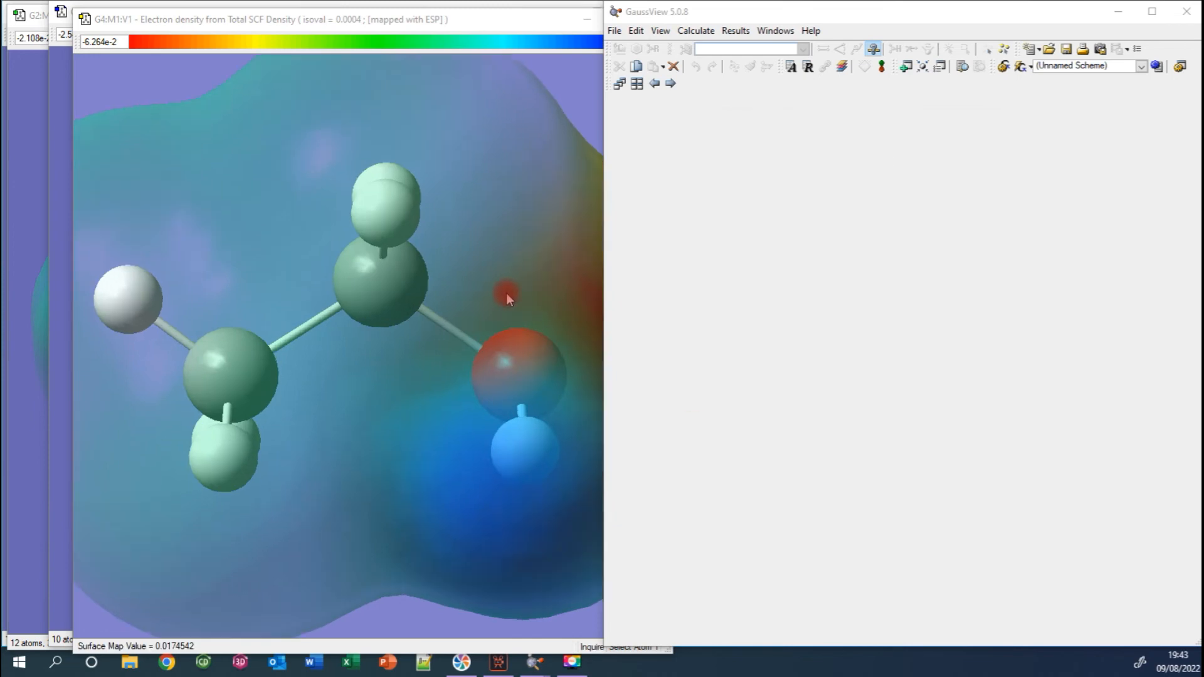
{"action": "left_click", "coordinate": [506, 293]}
{"action": "scroll", "coordinate": [506, 292], "scroll_direction": "down", "scroll_amount": 3}
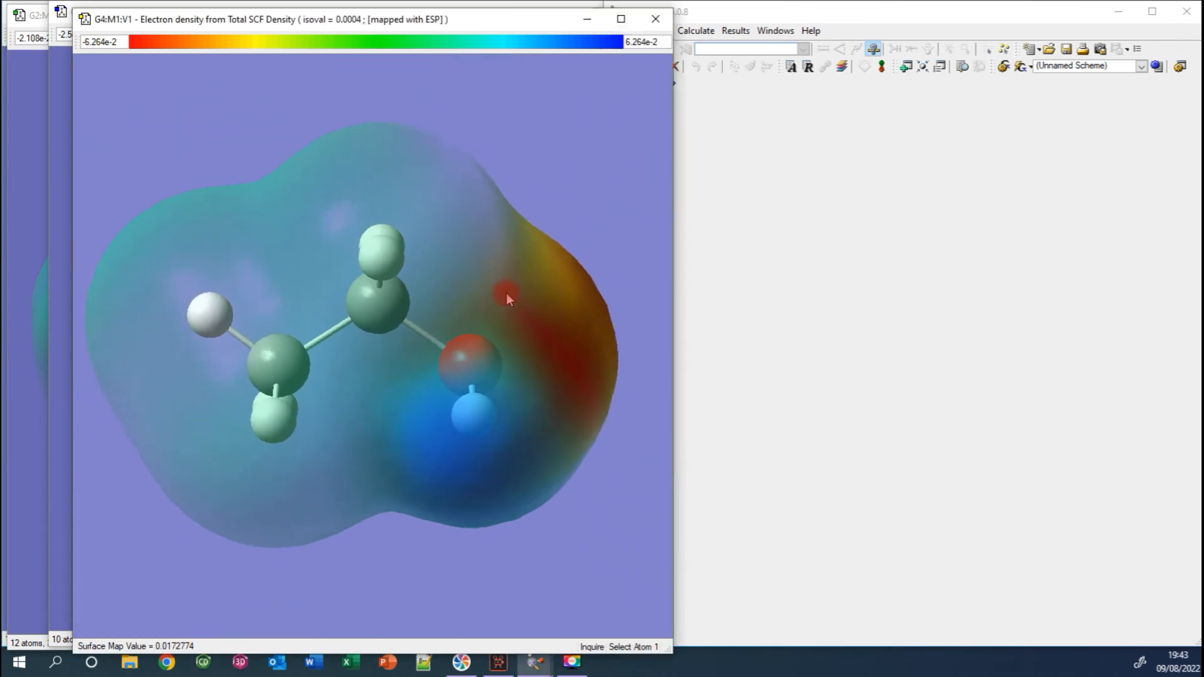
{"action": "left_click_drag", "start_coordinate": [592, 180], "coordinate": [532, 118]}
{"action": "left_click_drag", "start_coordinate": [552, 110], "coordinate": [566, 162]}
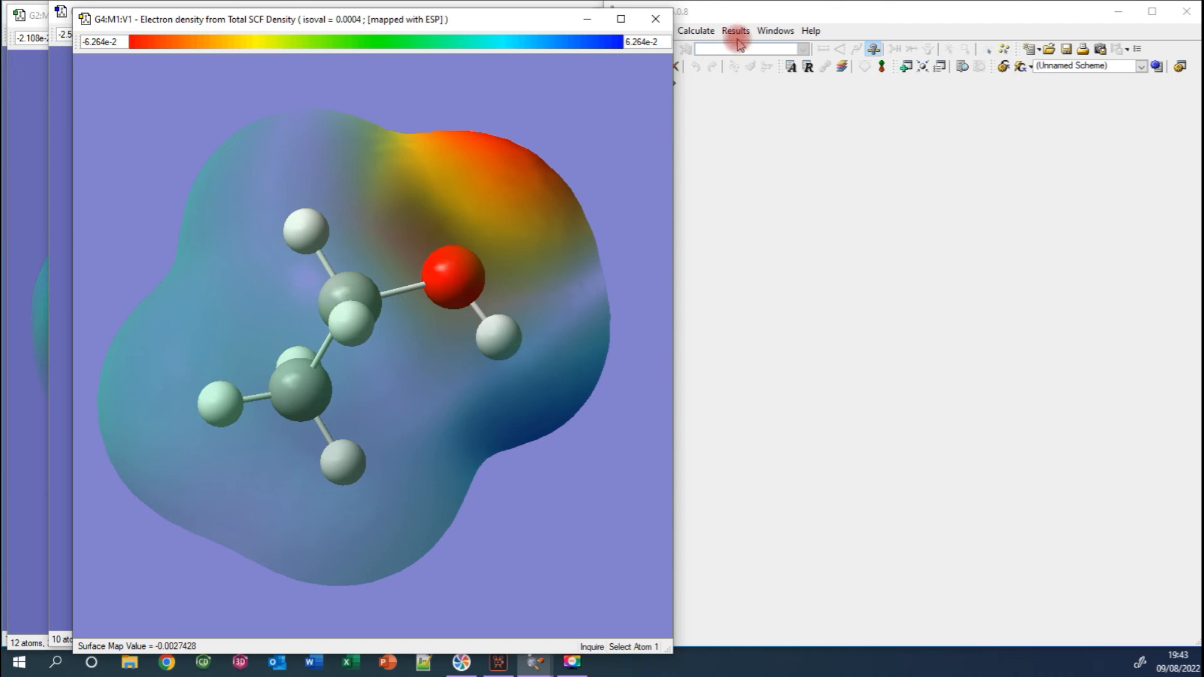
Open the checkpoint file benzeno.chk and place its molecule window over the ethanol window
{"action": "left_click", "coordinate": [755, 14]}
{"action": "left_click", "coordinate": [615, 31]}
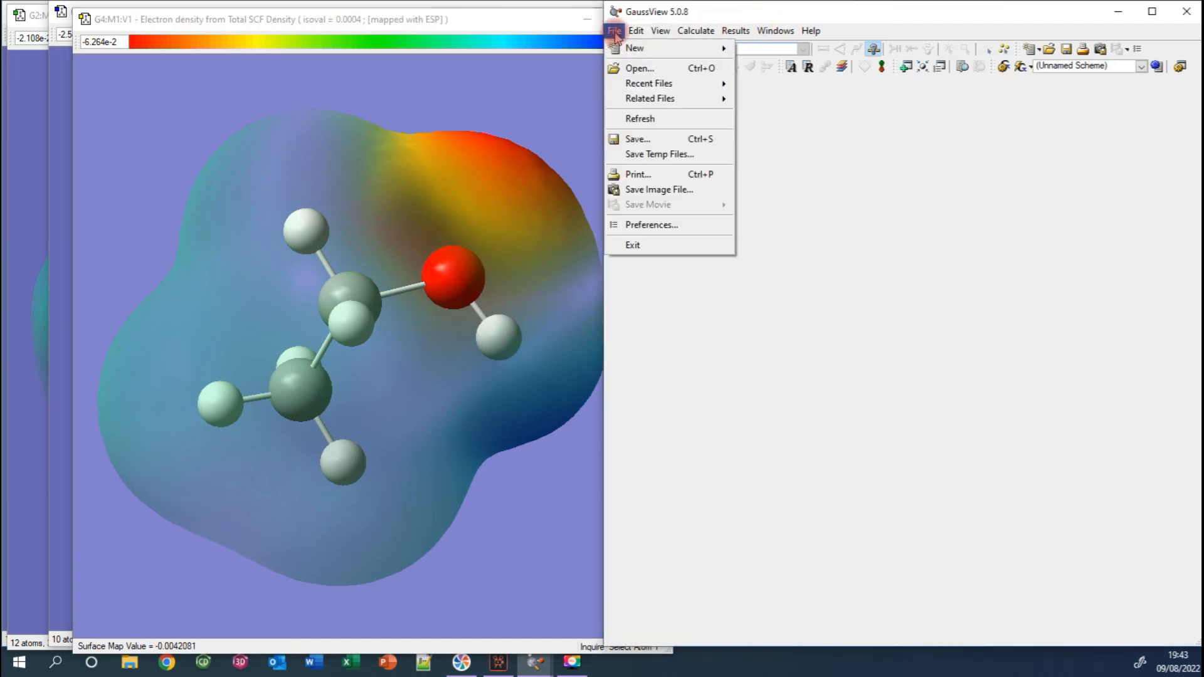
{"action": "left_click", "coordinate": [634, 69]}
{"action": "double_click", "coordinate": [320, 179]}
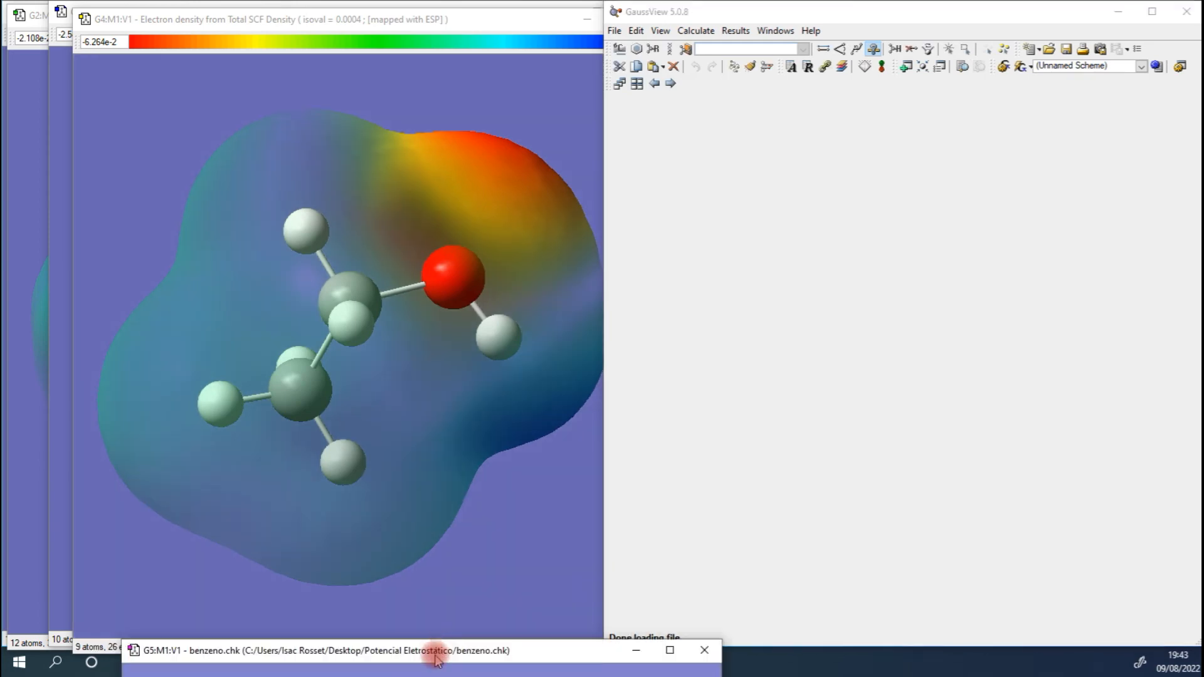
{"action": "left_click_drag", "start_coordinate": [436, 652], "coordinate": [345, 16]}
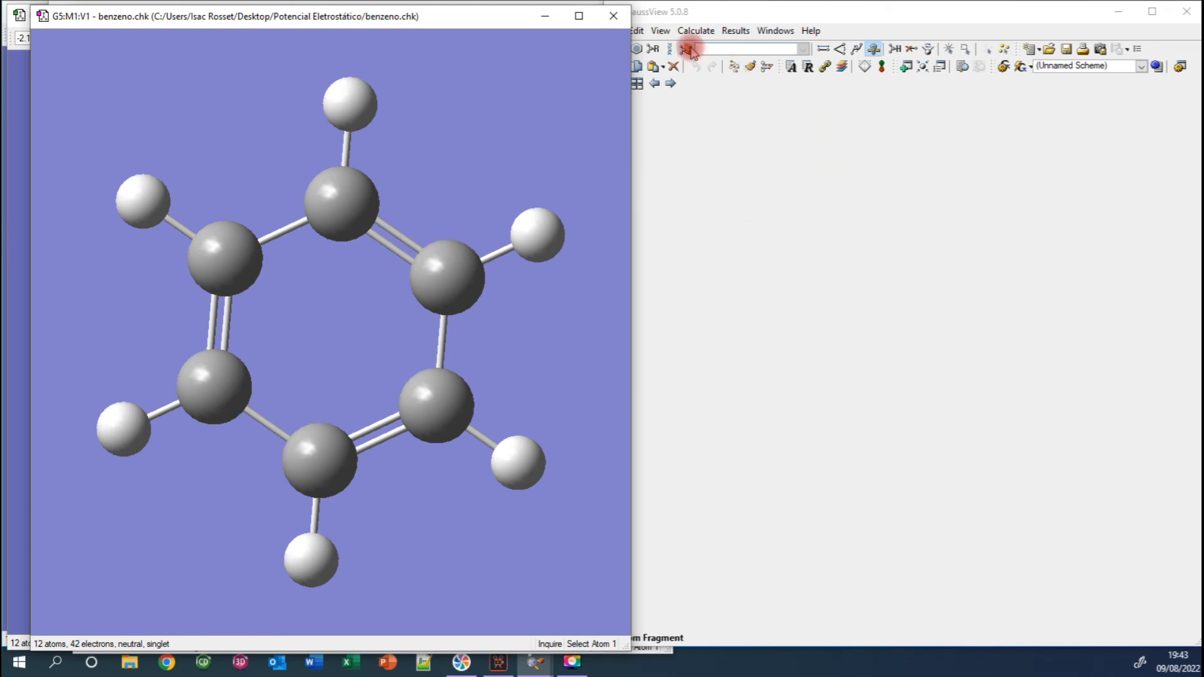
Generate a Total Density cube with the Coarse grid for the benzene molecule from Surfaces and Contours
{"action": "right_click", "coordinate": [520, 135]}
{"action": "mouse_move", "coordinate": [555, 220]}
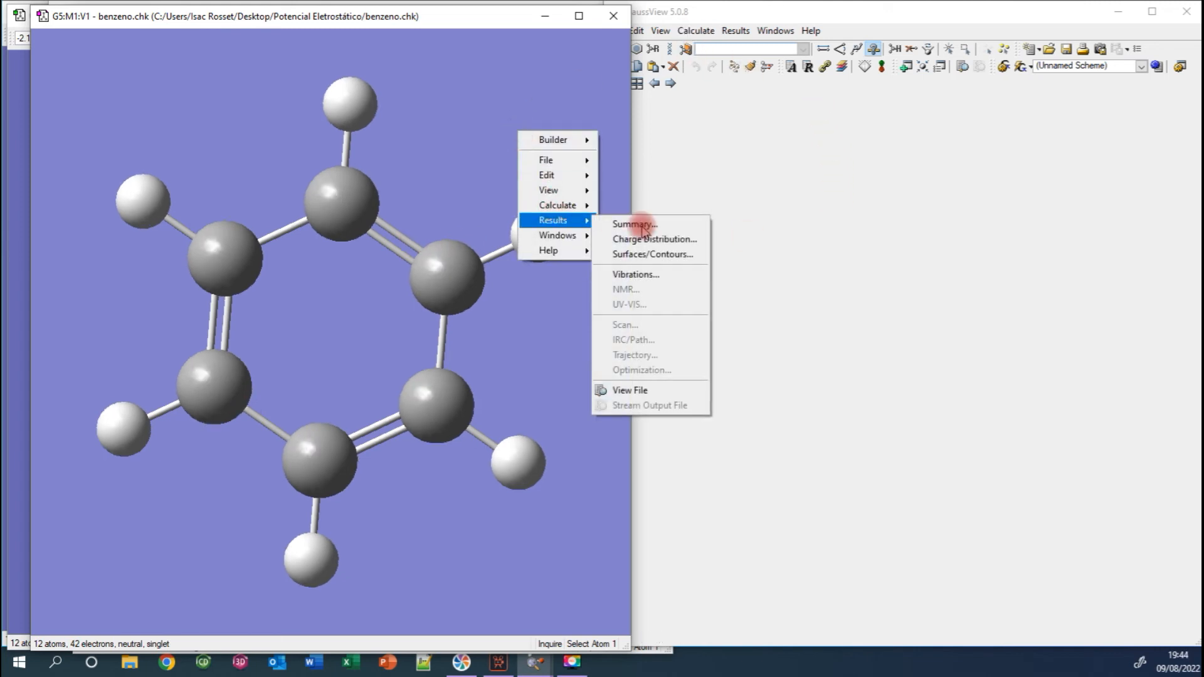
{"action": "left_click", "coordinate": [655, 254]}
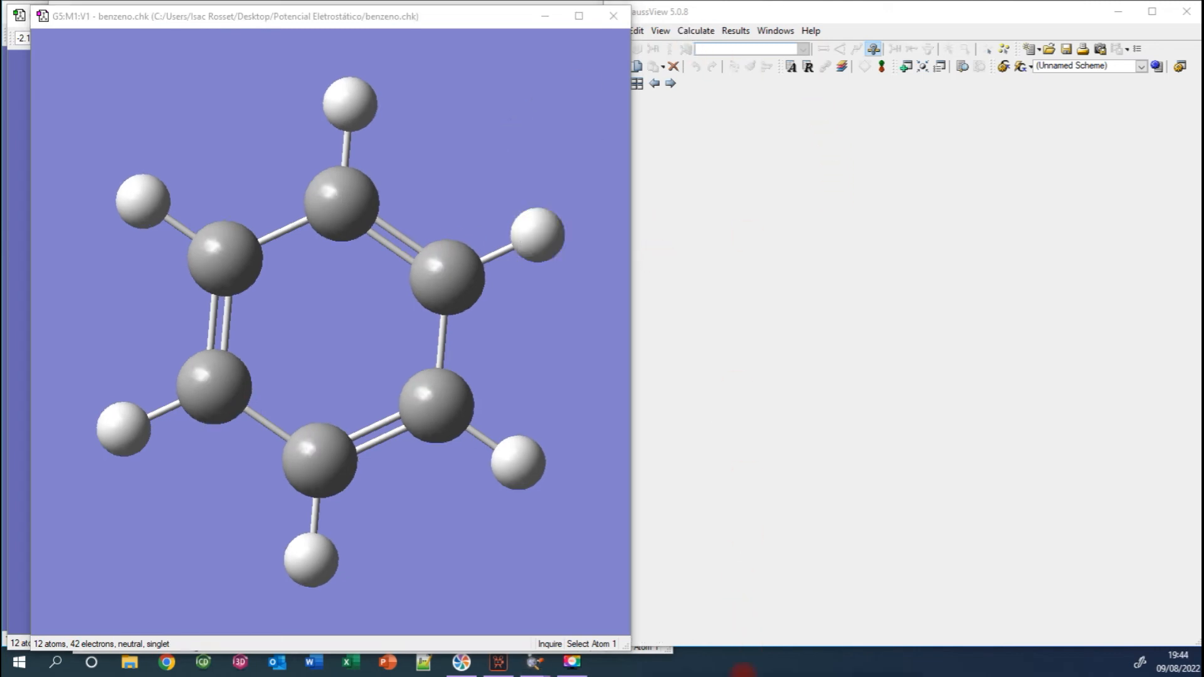
{"action": "left_click", "coordinate": [960, 163]}
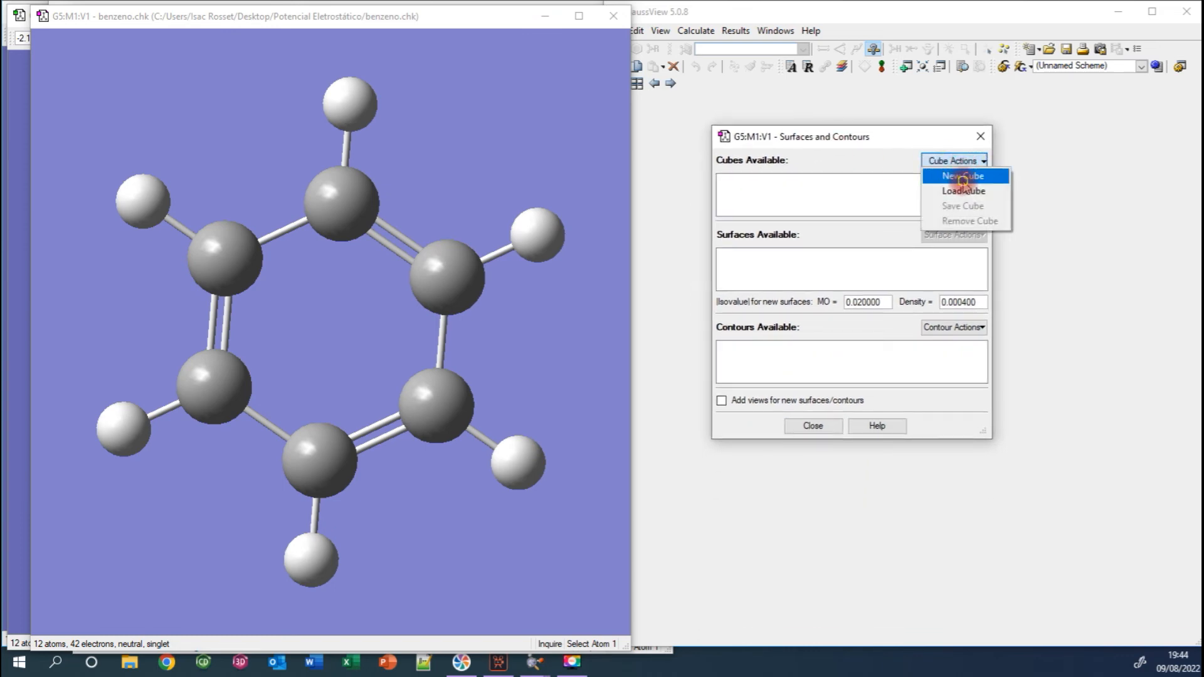
{"action": "left_click", "coordinate": [964, 177]}
{"action": "left_click", "coordinate": [854, 237]}
{"action": "left_click", "coordinate": [853, 248]}
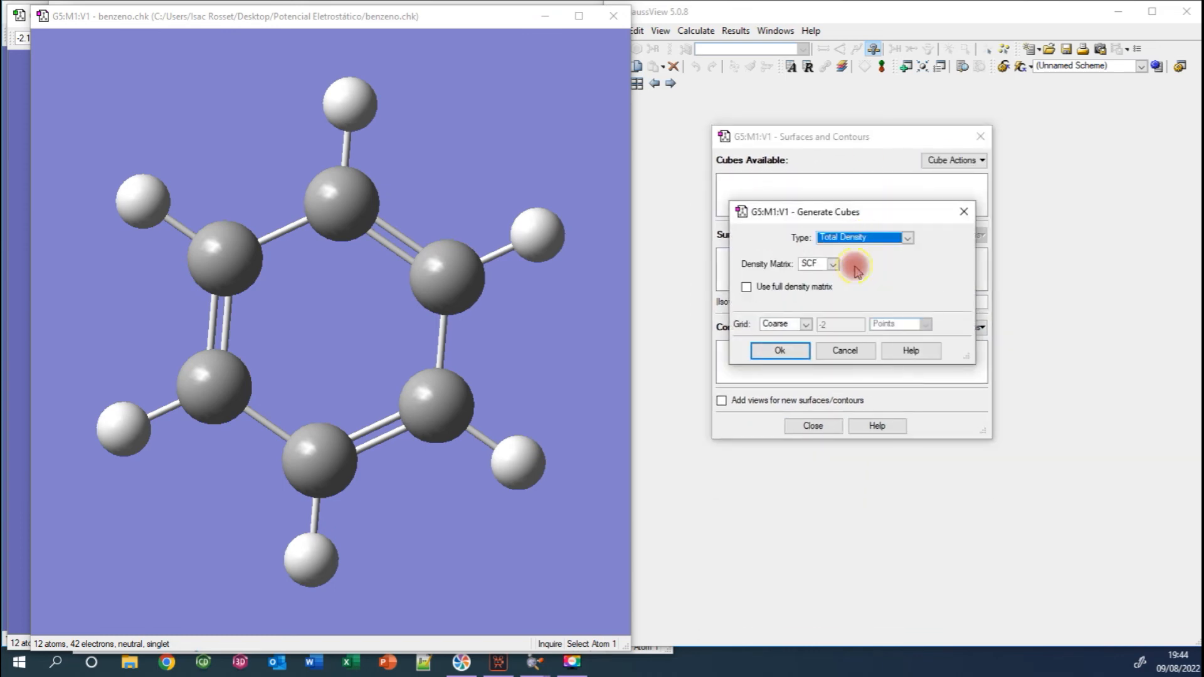
{"action": "left_click", "coordinate": [796, 351]}
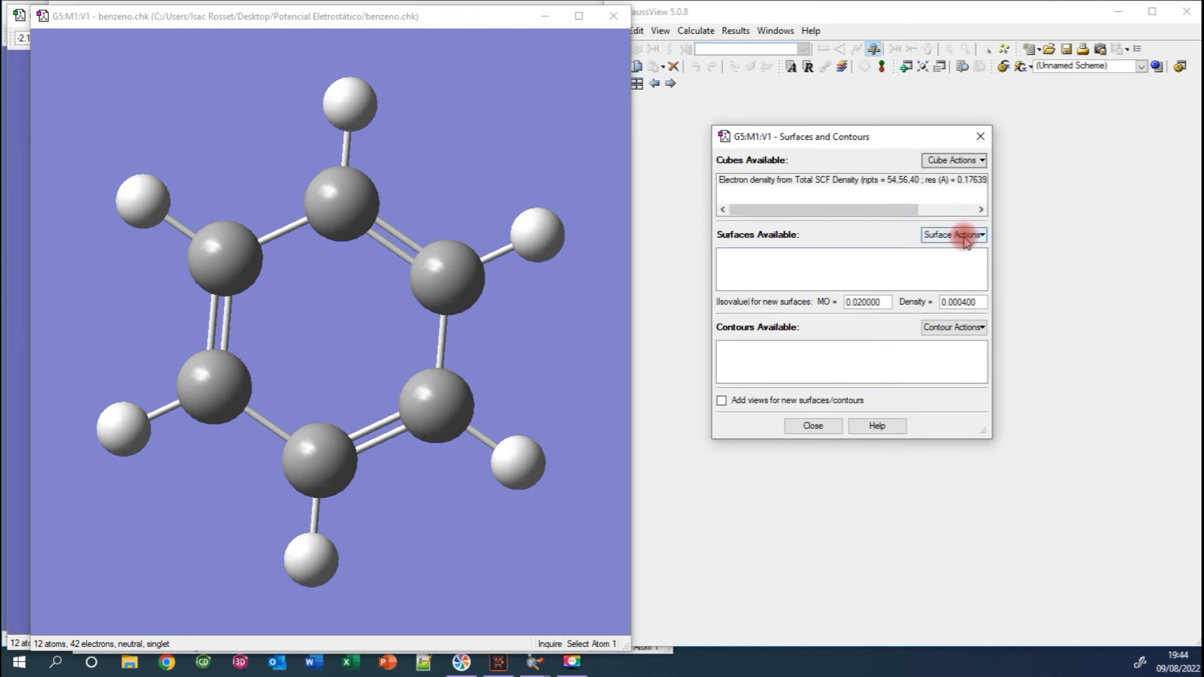
Create a new ESP-mapped surface from benzene's total density cube at density isovalue 0.0004 and close Surfaces and Contours
{"action": "left_click", "coordinate": [959, 235]}
{"action": "left_click", "coordinate": [947, 263]}
{"action": "left_click", "coordinate": [779, 358]}
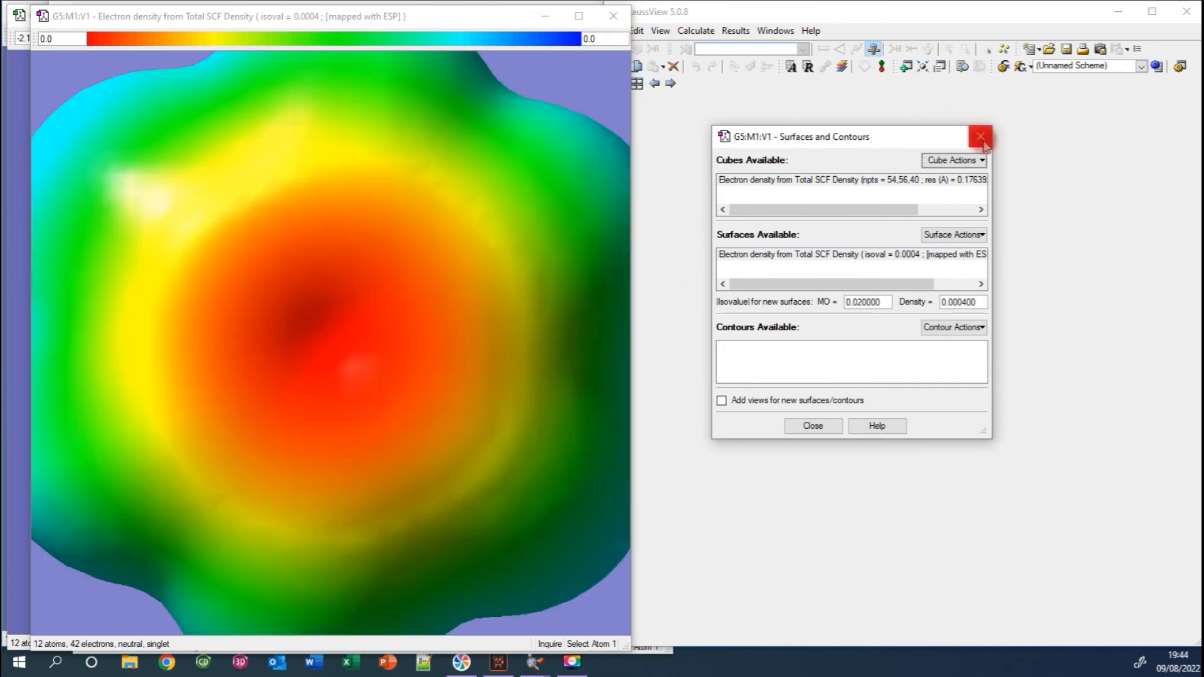
{"action": "left_click", "coordinate": [982, 143]}
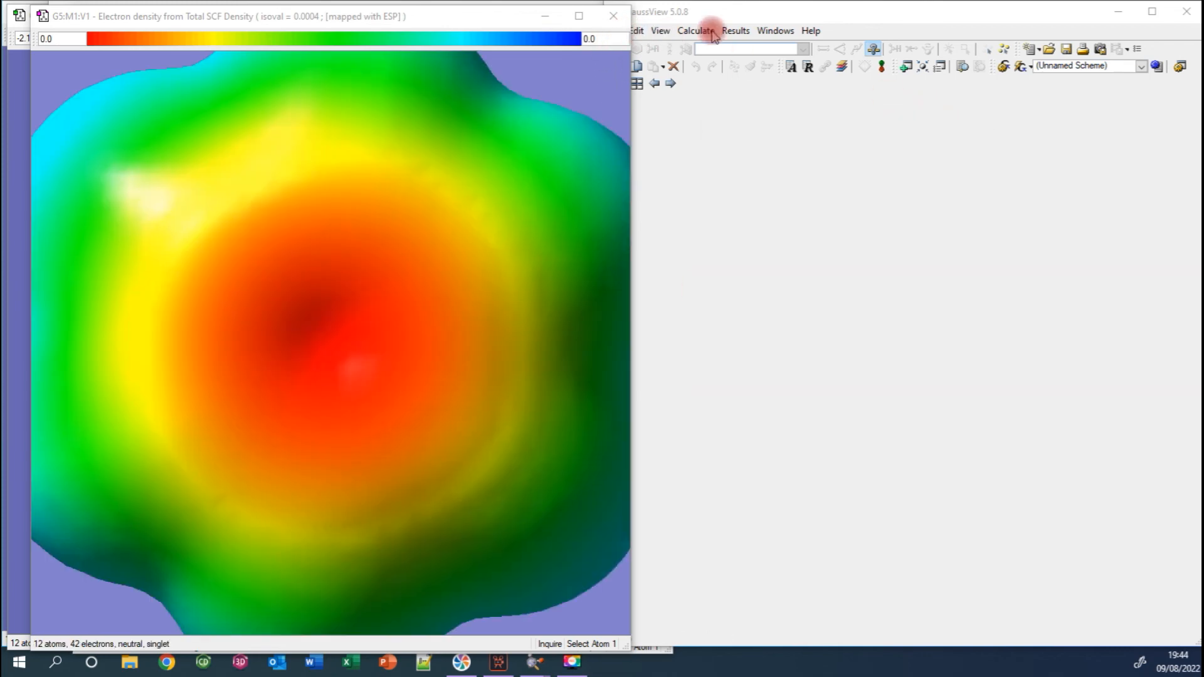
Set benzene's surface display format to Transparent with the transparency level at the fully opaque end
{"action": "left_click", "coordinate": [660, 31]}
{"action": "left_click", "coordinate": [704, 241]}
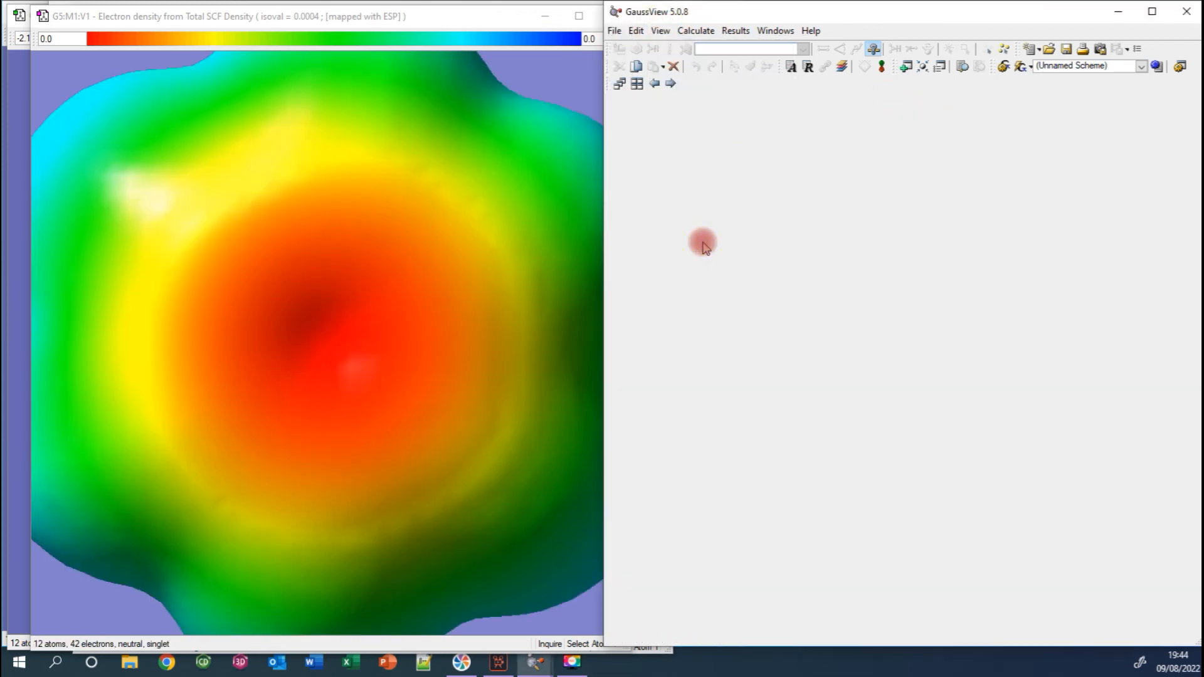
{"action": "left_click", "coordinate": [862, 121]}
{"action": "left_click", "coordinate": [857, 141]}
{"action": "left_click", "coordinate": [857, 179]}
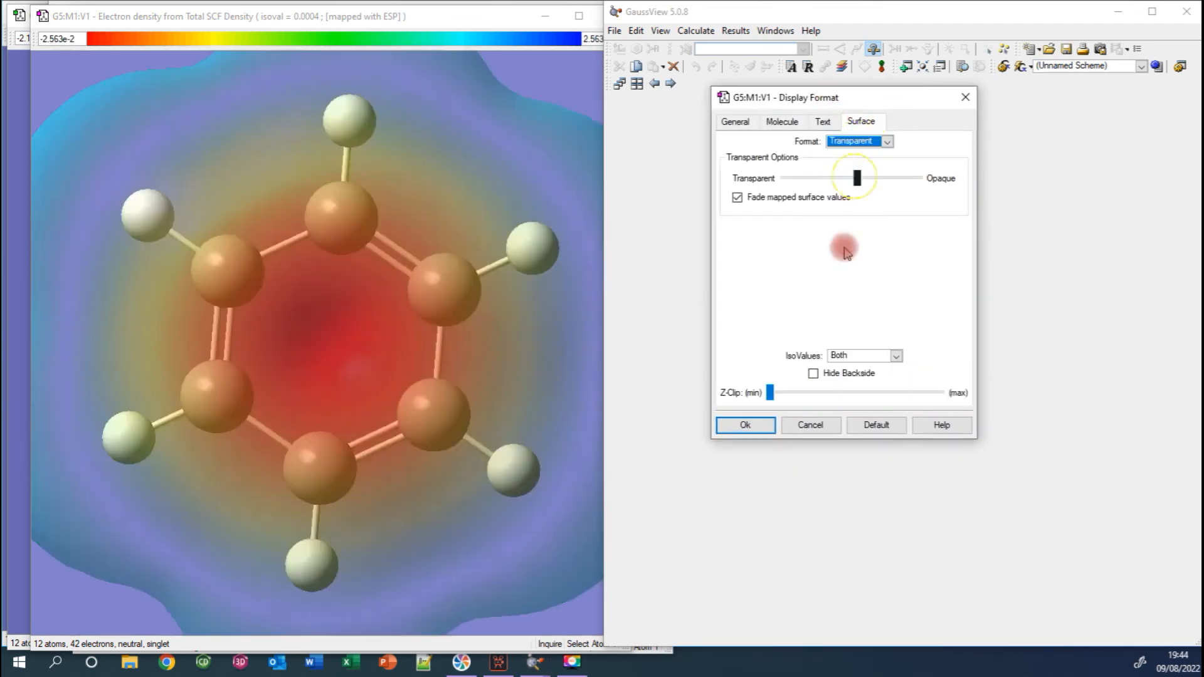
{"action": "left_click_drag", "start_coordinate": [832, 179], "coordinate": [920, 178]}
{"action": "left_click", "coordinate": [745, 427]}
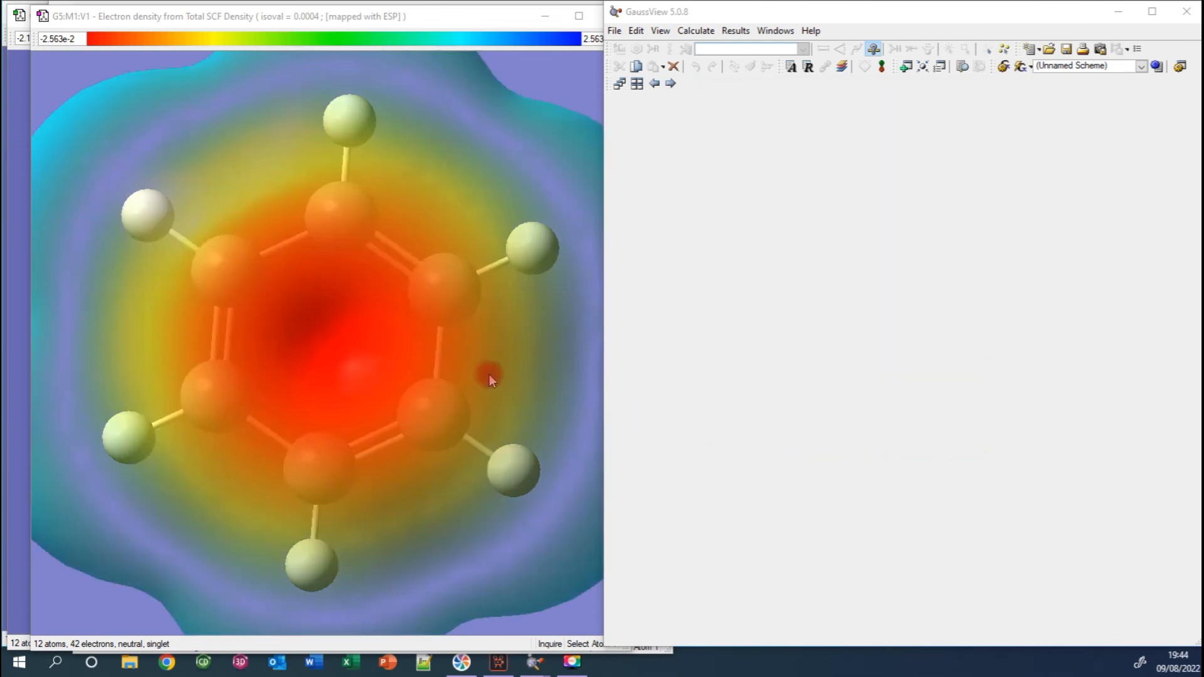
Examine the electrostatic potential colours on both faces and around the edge of the benzene ring
{"action": "left_click_drag", "start_coordinate": [484, 348], "coordinate": [484, 264]}
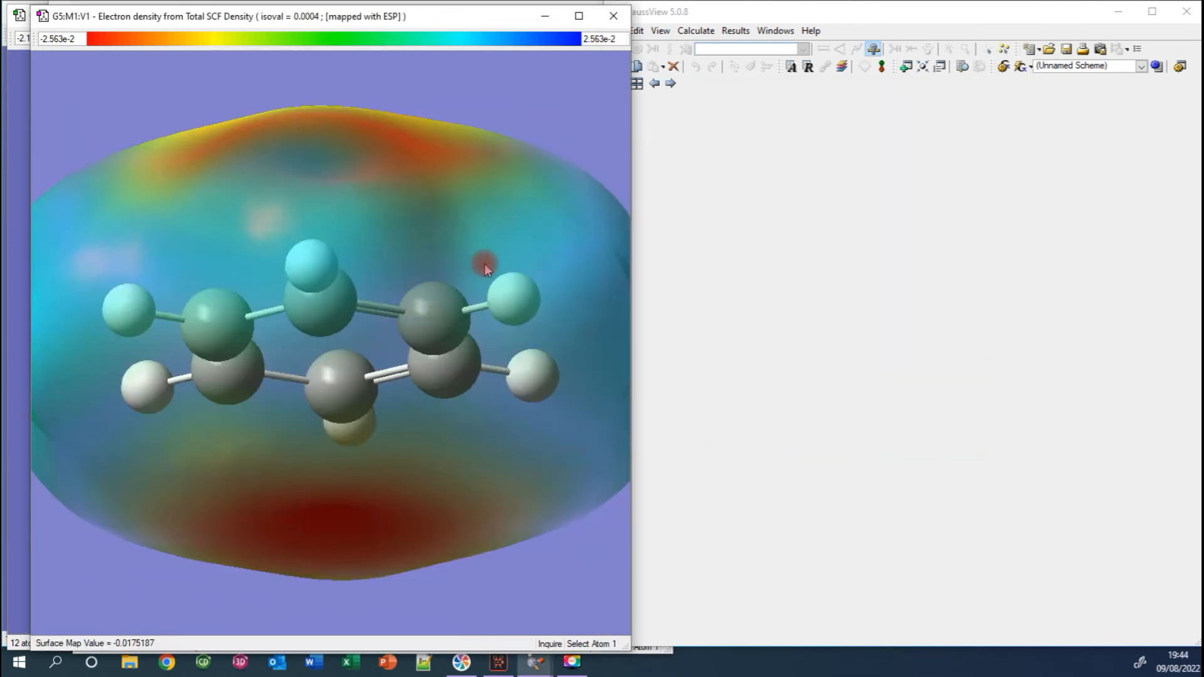
{"action": "scroll", "coordinate": [484, 263], "scroll_direction": "down", "scroll_amount": 5}
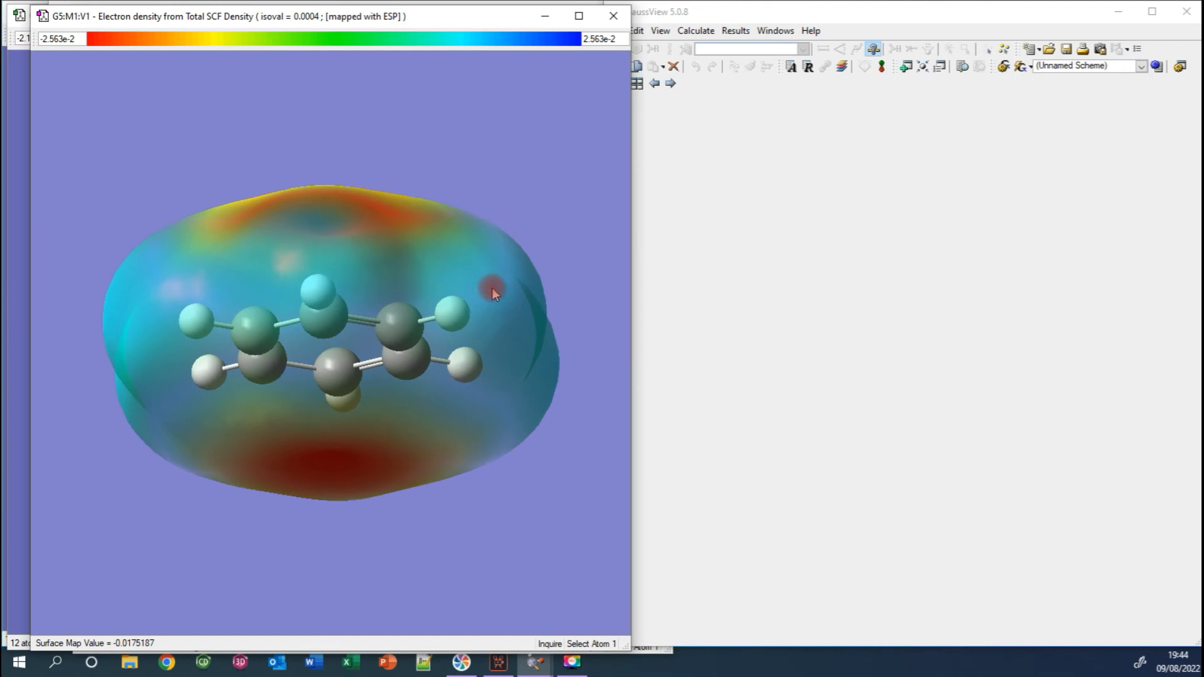
{"action": "left_click_drag", "start_coordinate": [494, 310], "coordinate": [494, 340]}
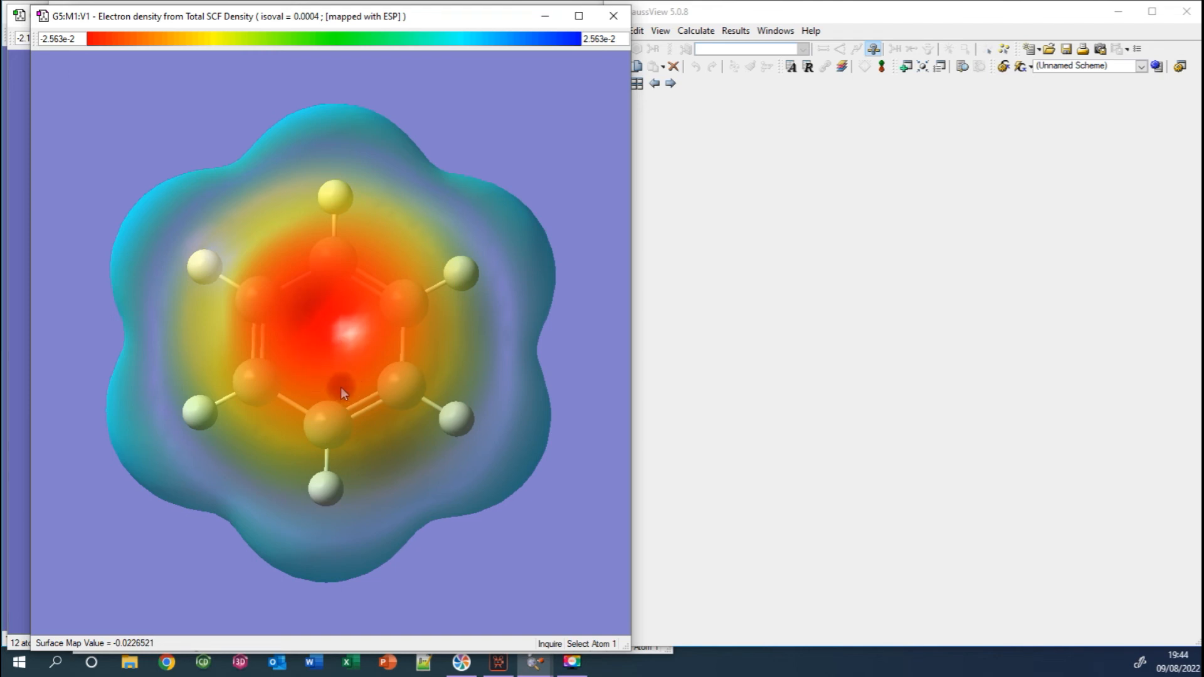
{"action": "left_click_drag", "start_coordinate": [507, 390], "coordinate": [509, 472]}
{"action": "left_click", "coordinate": [309, 501]}
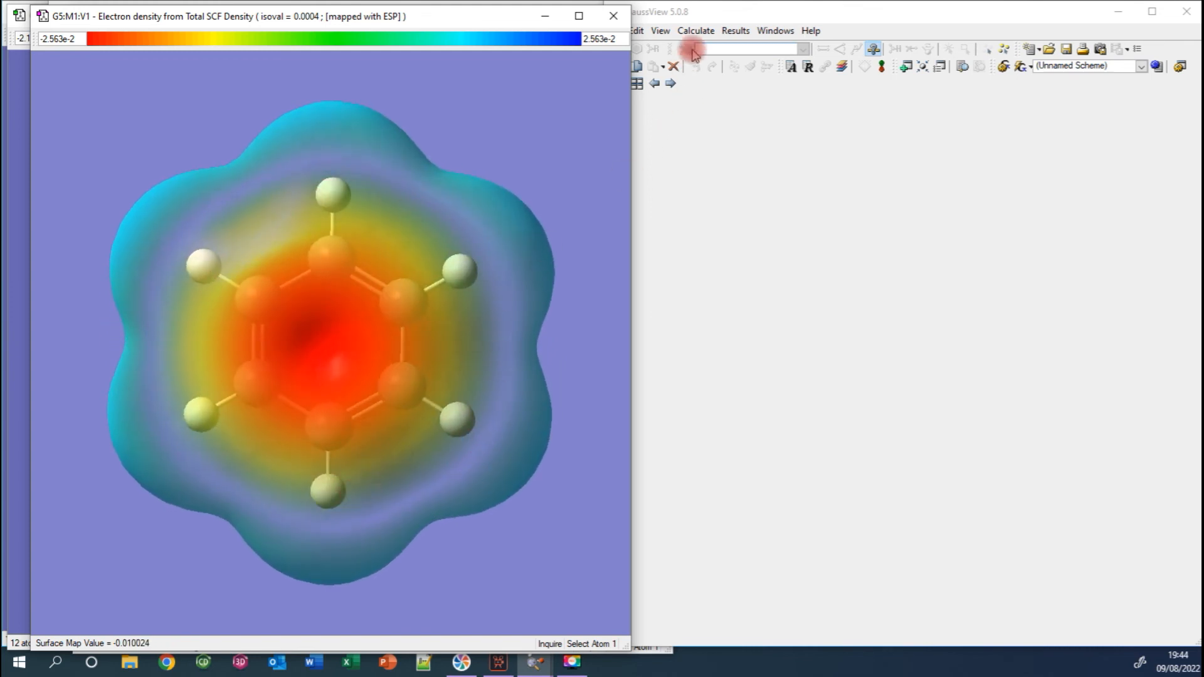
Open the checkpoint file nitrobenzeno.chk and place its molecule window over the benzene window
{"action": "left_click", "coordinate": [707, 17]}
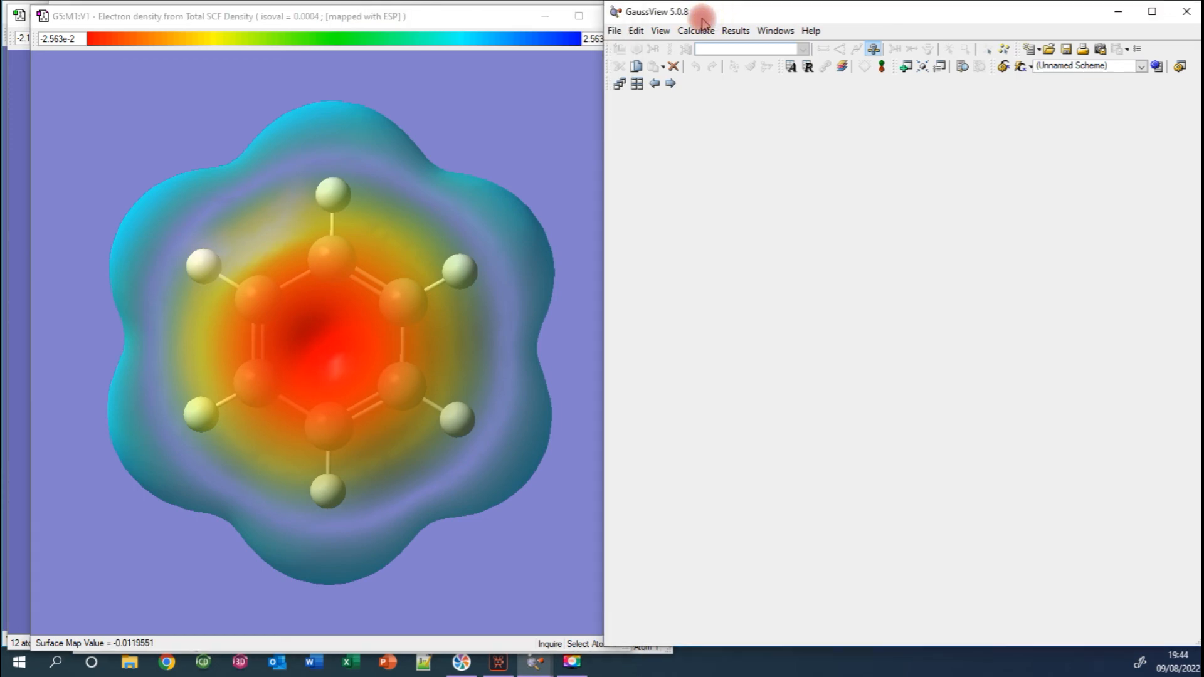
{"action": "left_click", "coordinate": [614, 30]}
{"action": "left_click", "coordinate": [634, 70]}
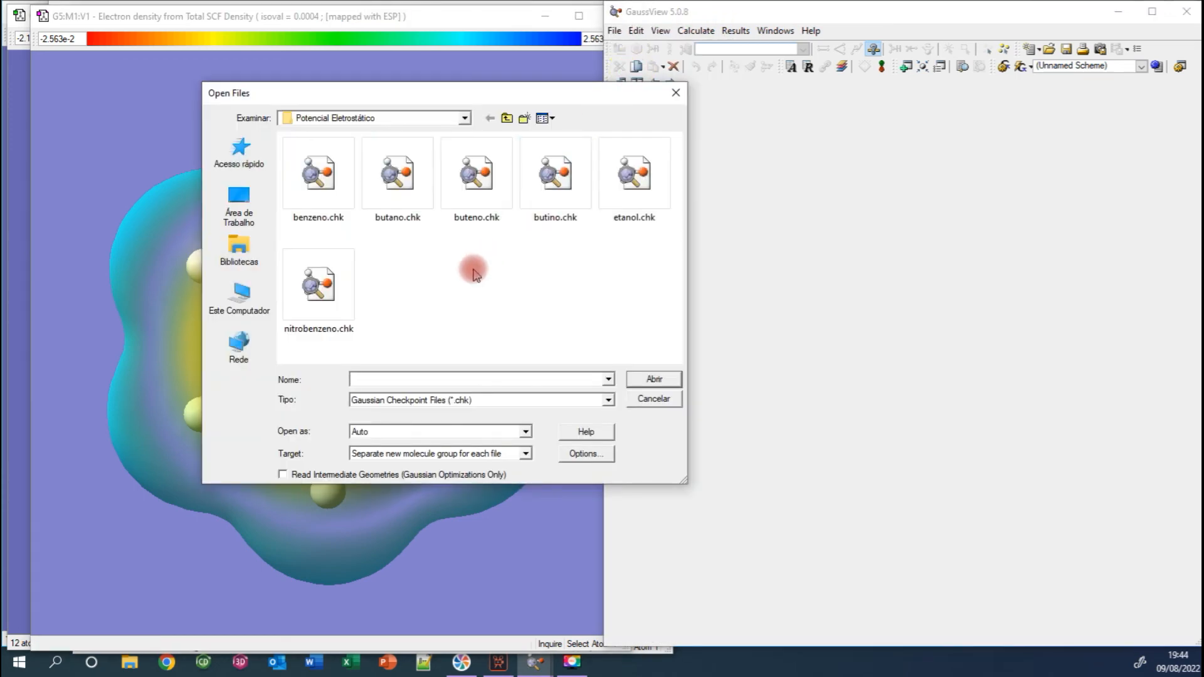
{"action": "double_click", "coordinate": [336, 290]}
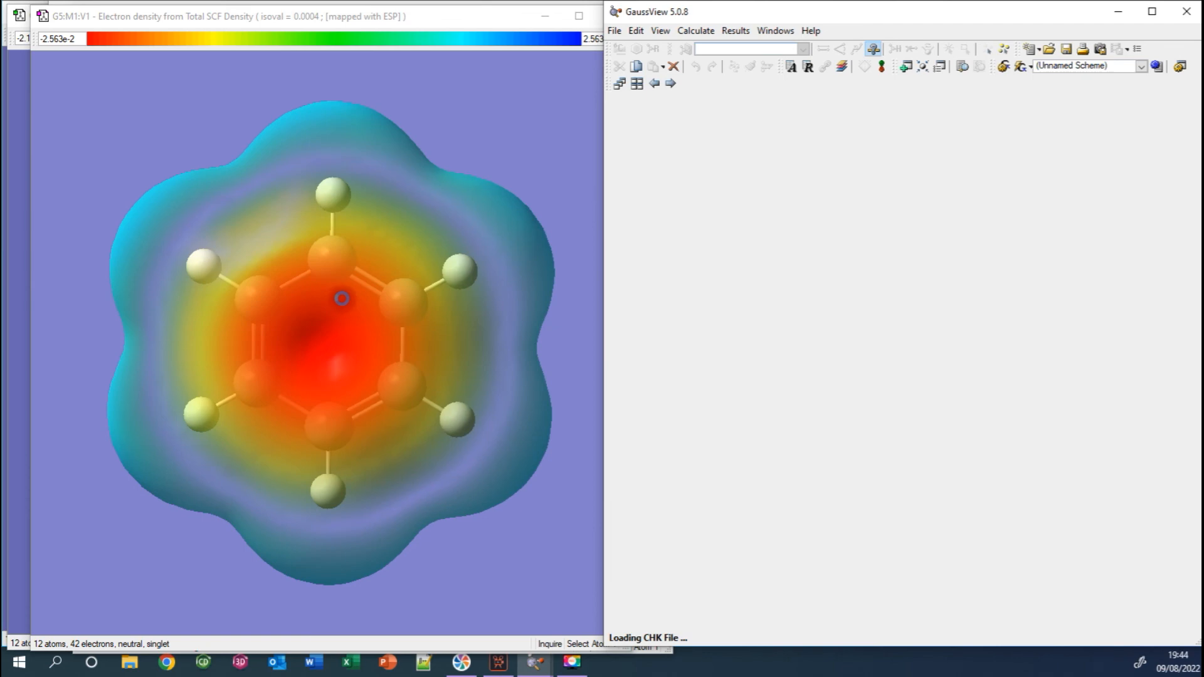
{"action": "left_click_drag", "start_coordinate": [393, 658], "coordinate": [318, 16]}
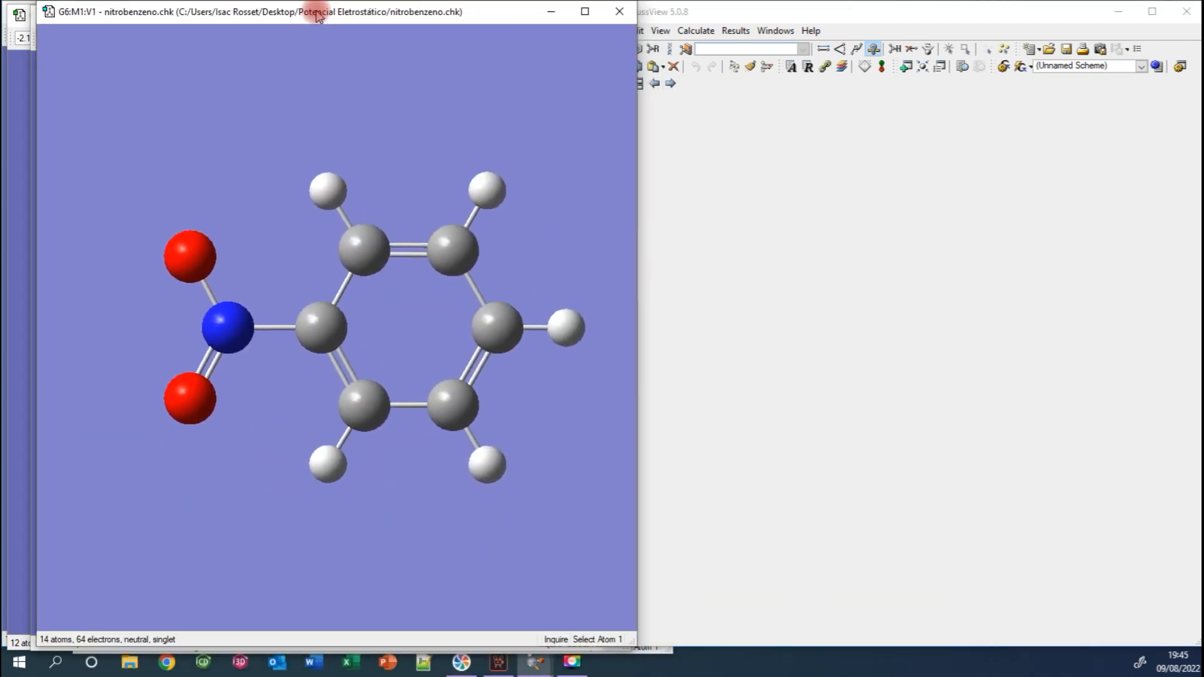
Open Surfaces and Contours for the nitrobenzene molecule
{"action": "right_click", "coordinate": [389, 121]}
{"action": "left_click", "coordinate": [426, 209]}
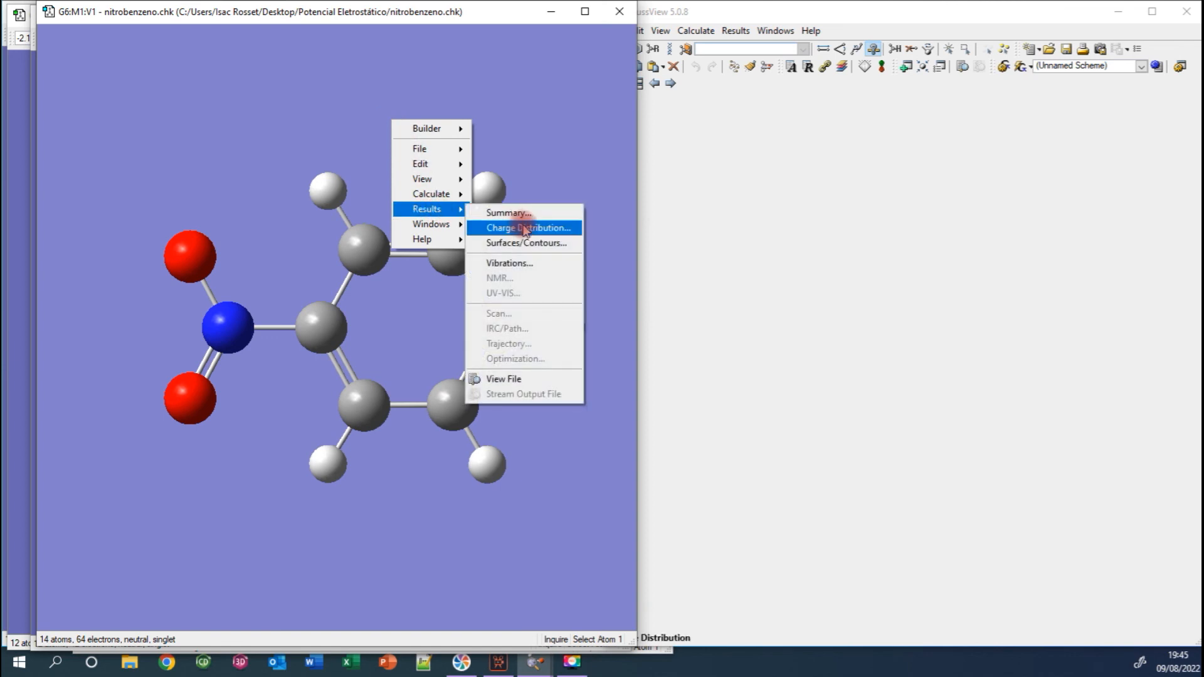
{"action": "left_click", "coordinate": [525, 228]}
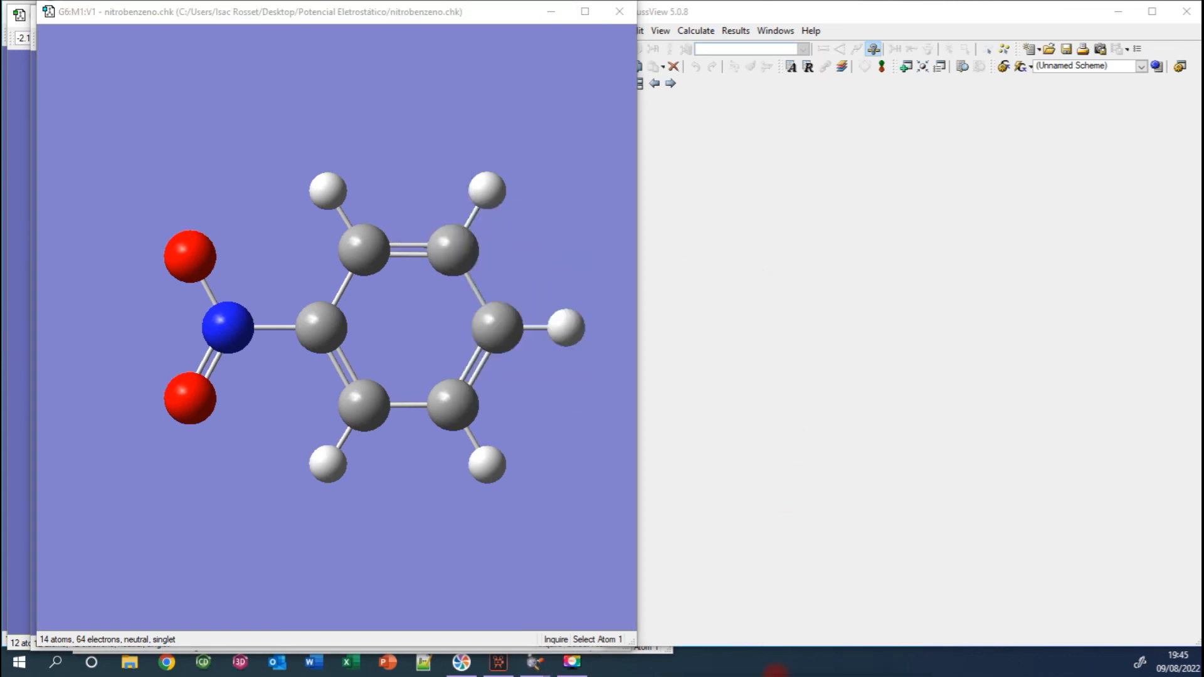
{"action": "left_click", "coordinate": [934, 180]}
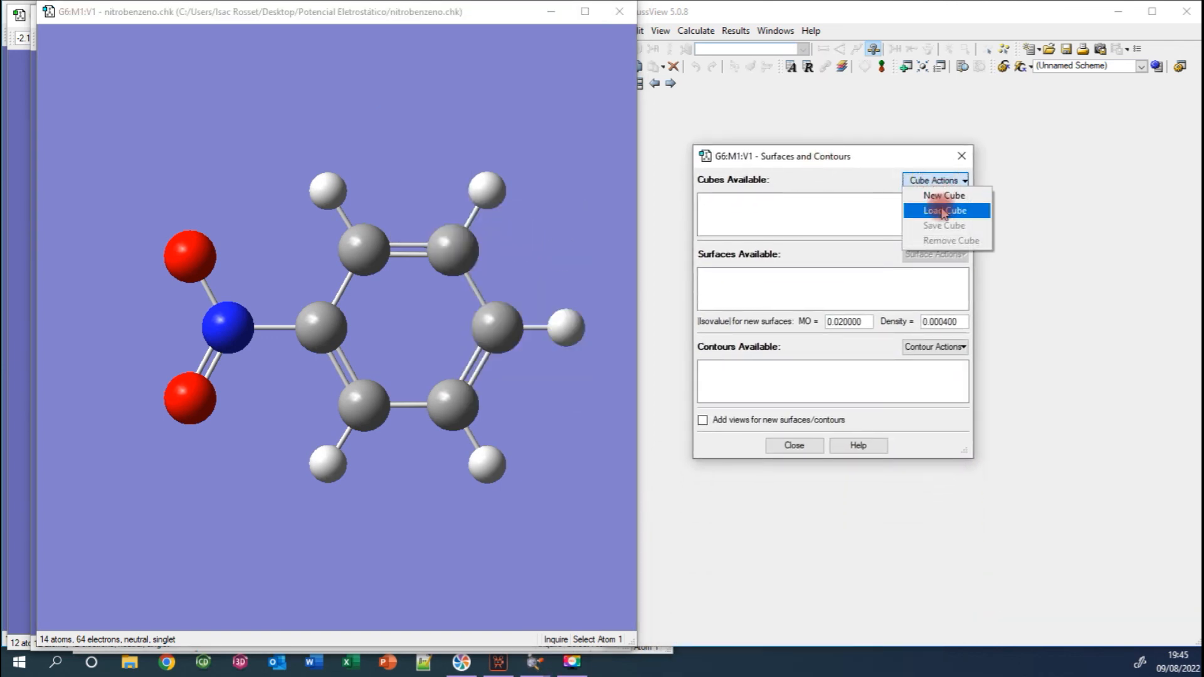
{"action": "left_click", "coordinate": [944, 212]}
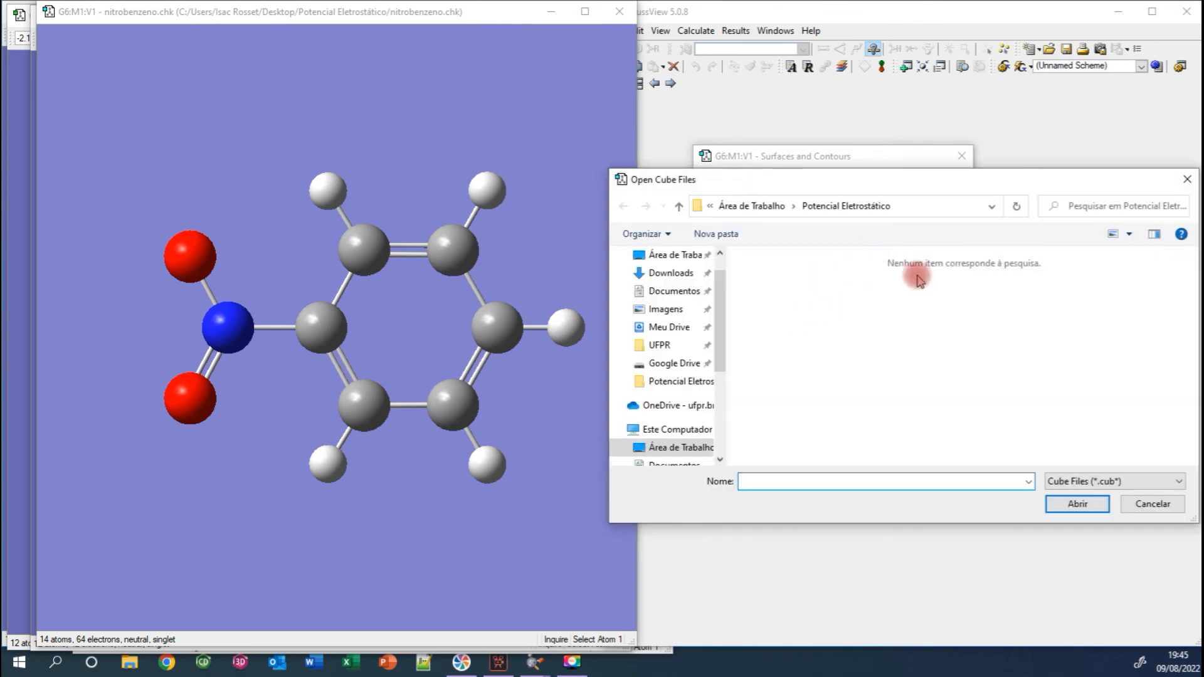
{"action": "left_click", "coordinate": [1152, 503]}
Generate a new Total Density cube with the Coarse grid for the nitrobenzene molecule
{"action": "left_click", "coordinate": [955, 180]}
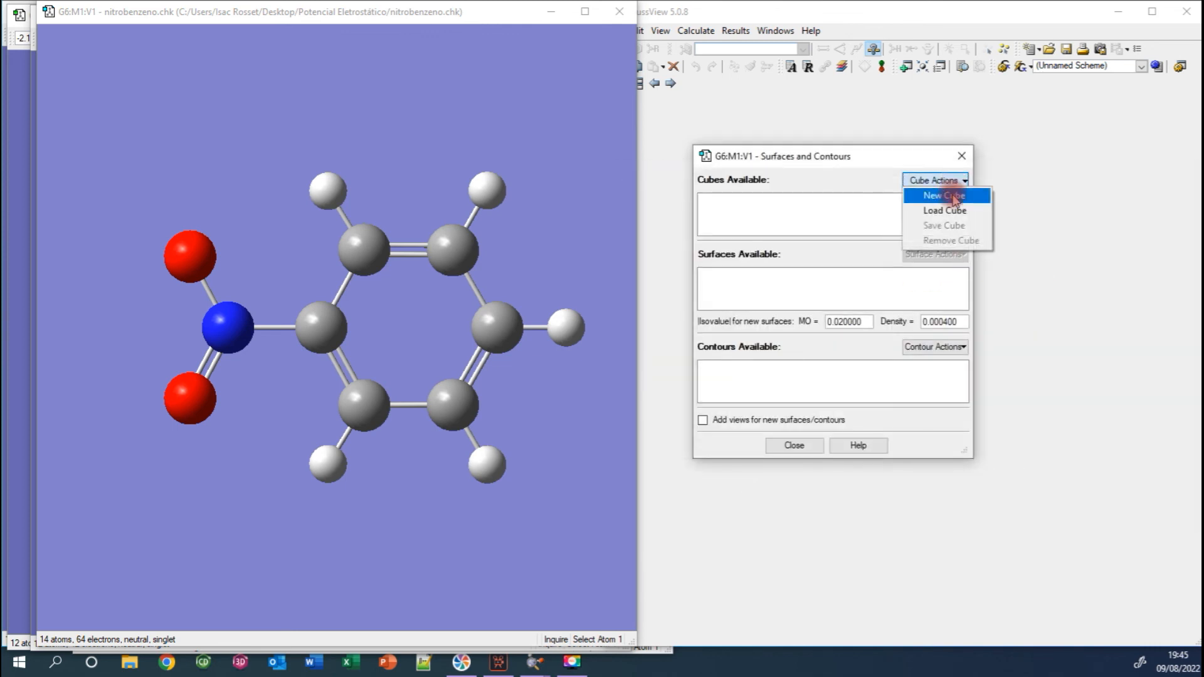
{"action": "left_click", "coordinate": [954, 196]}
{"action": "left_click", "coordinate": [881, 257]}
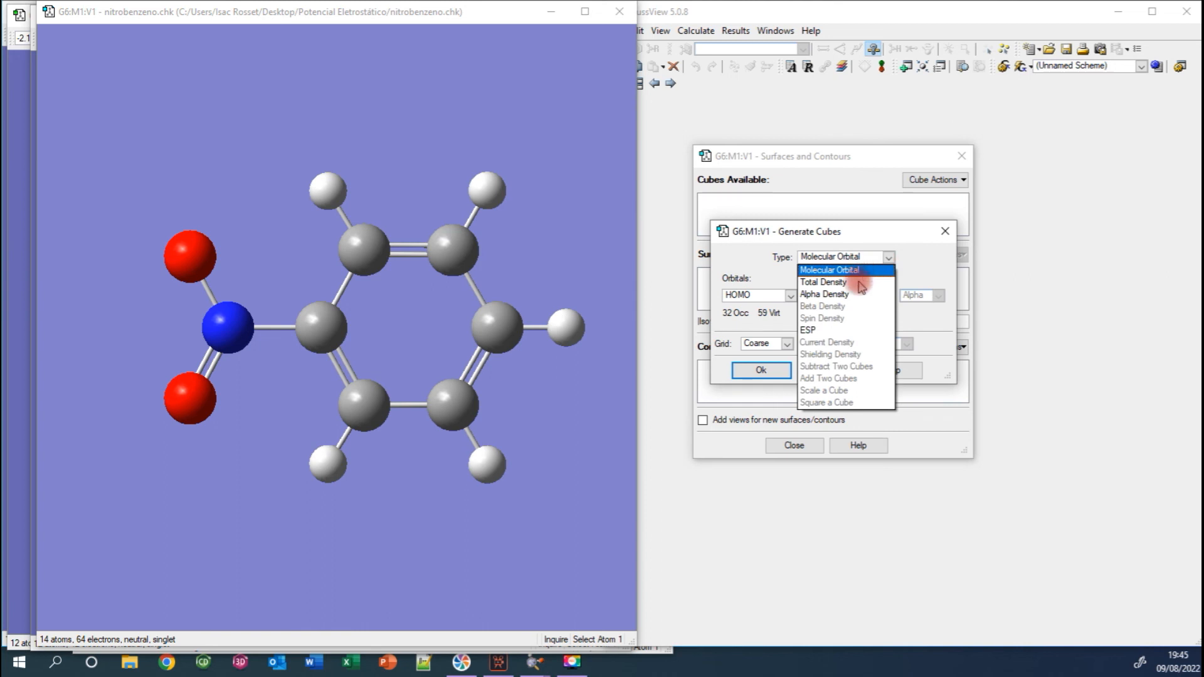
{"action": "left_click", "coordinate": [863, 282]}
{"action": "left_click", "coordinate": [763, 370]}
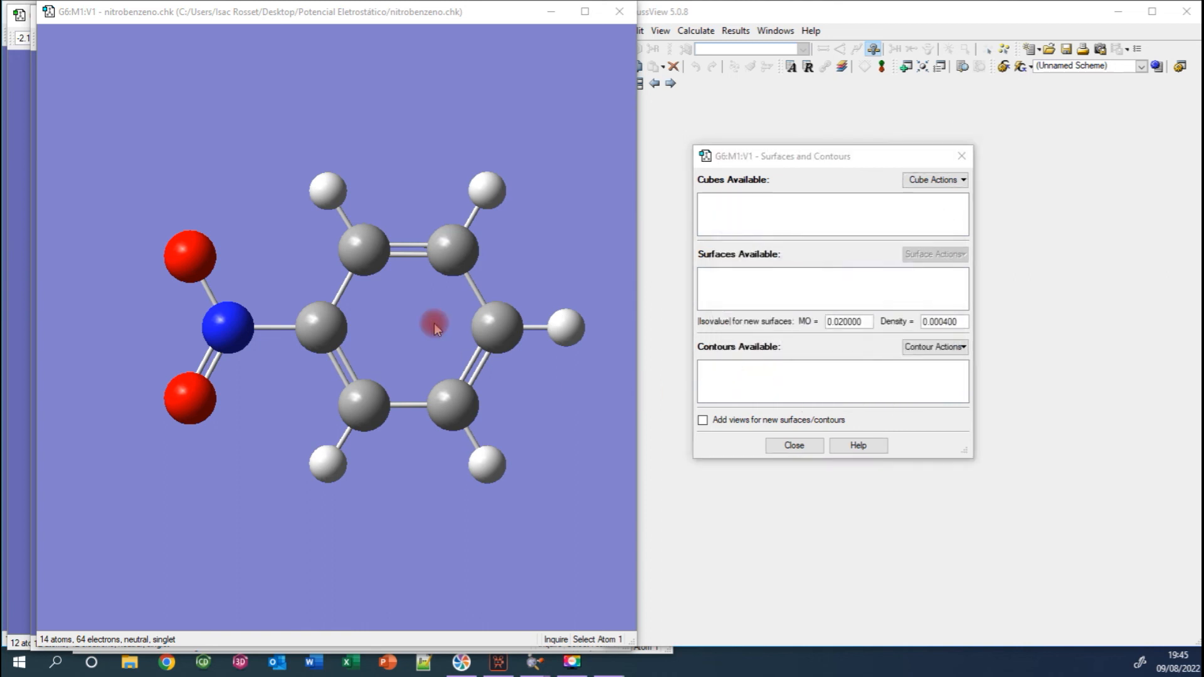
Create a new mapped surface for nitrobenzene with ESP values generated only at the surface points, and close Surfaces and Contours
{"action": "left_click", "coordinate": [952, 255]}
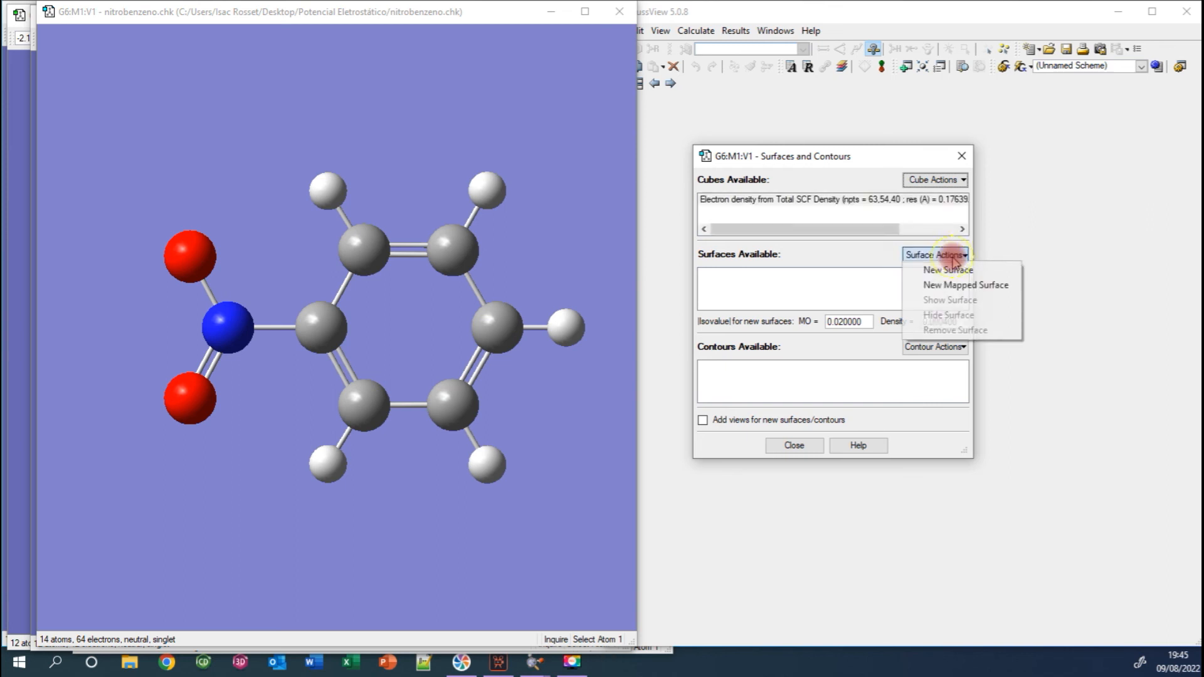
{"action": "left_click", "coordinate": [855, 282]}
{"action": "left_click", "coordinate": [762, 377]}
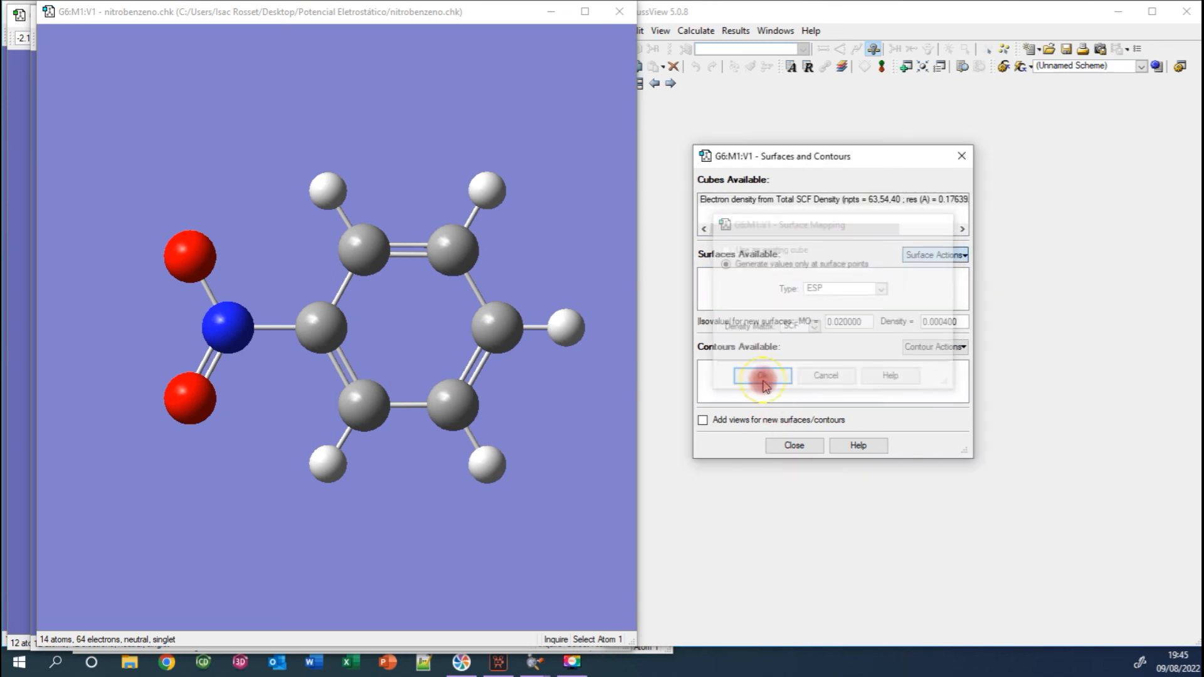
{"action": "left_click", "coordinate": [968, 156]}
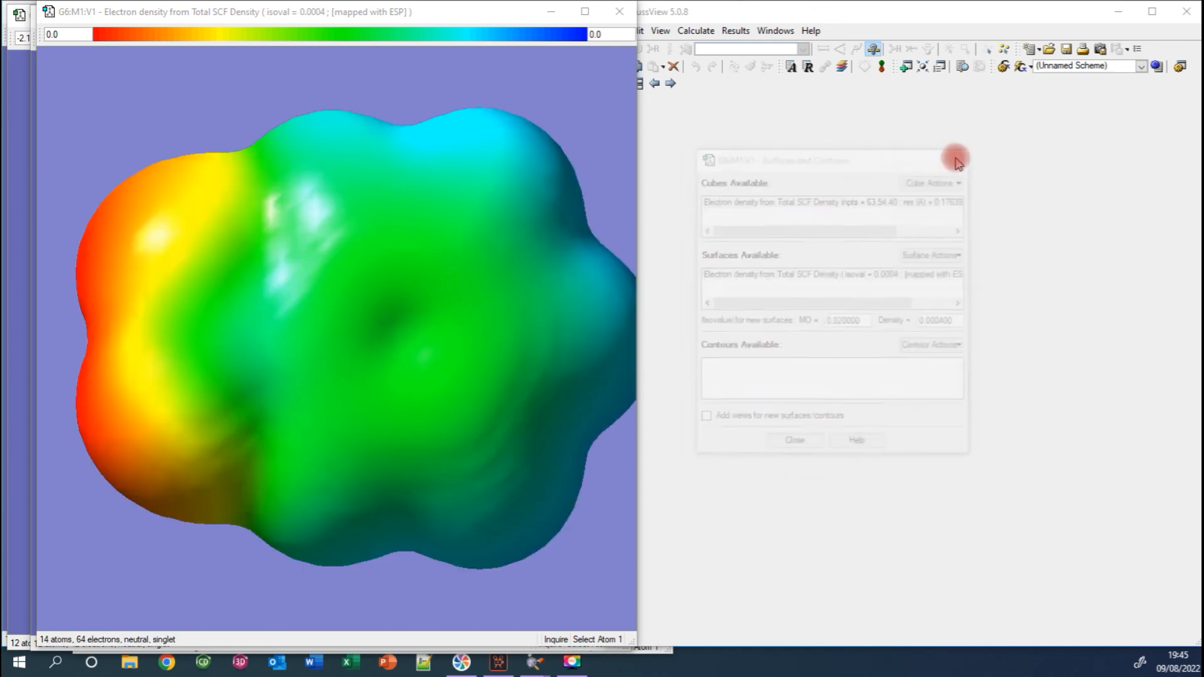
Set the nitrobenzene surface's display format to Transparent with the transparency slider at its most opaque end
{"action": "left_click", "coordinate": [661, 30]}
{"action": "left_click", "coordinate": [706, 239]}
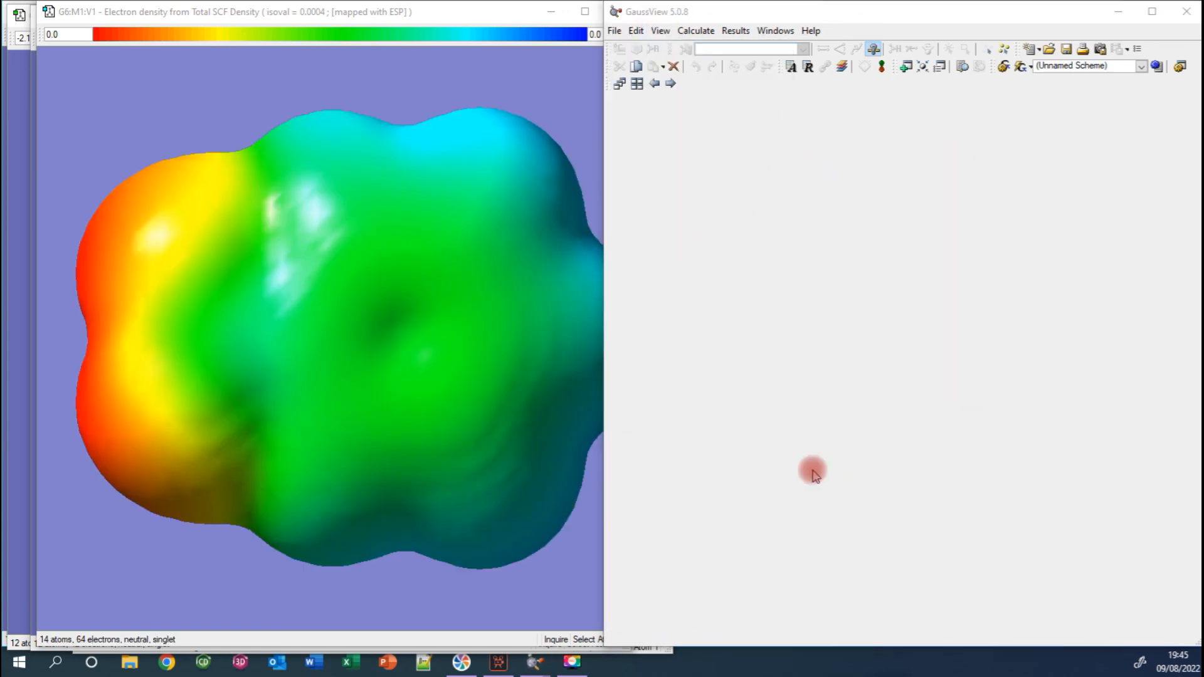
{"action": "left_click_drag", "start_coordinate": [838, 623], "coordinate": [887, 134]}
{"action": "left_click", "coordinate": [856, 158]}
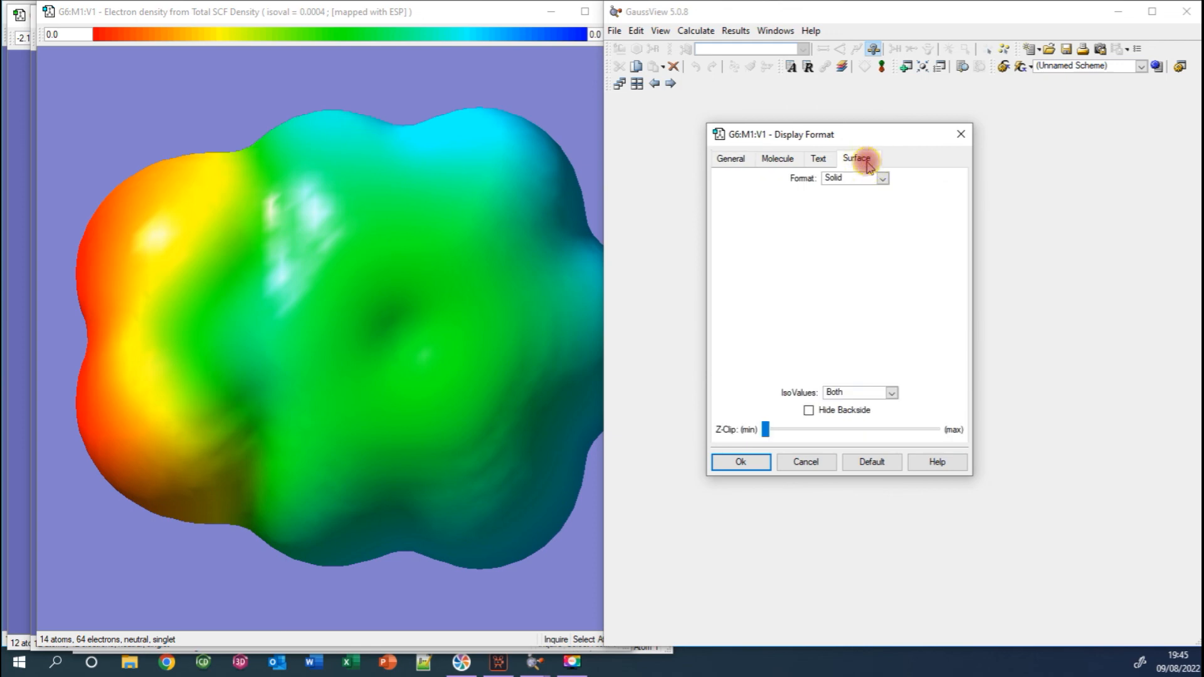
{"action": "left_click", "coordinate": [862, 184]}
{"action": "left_click", "coordinate": [855, 196]}
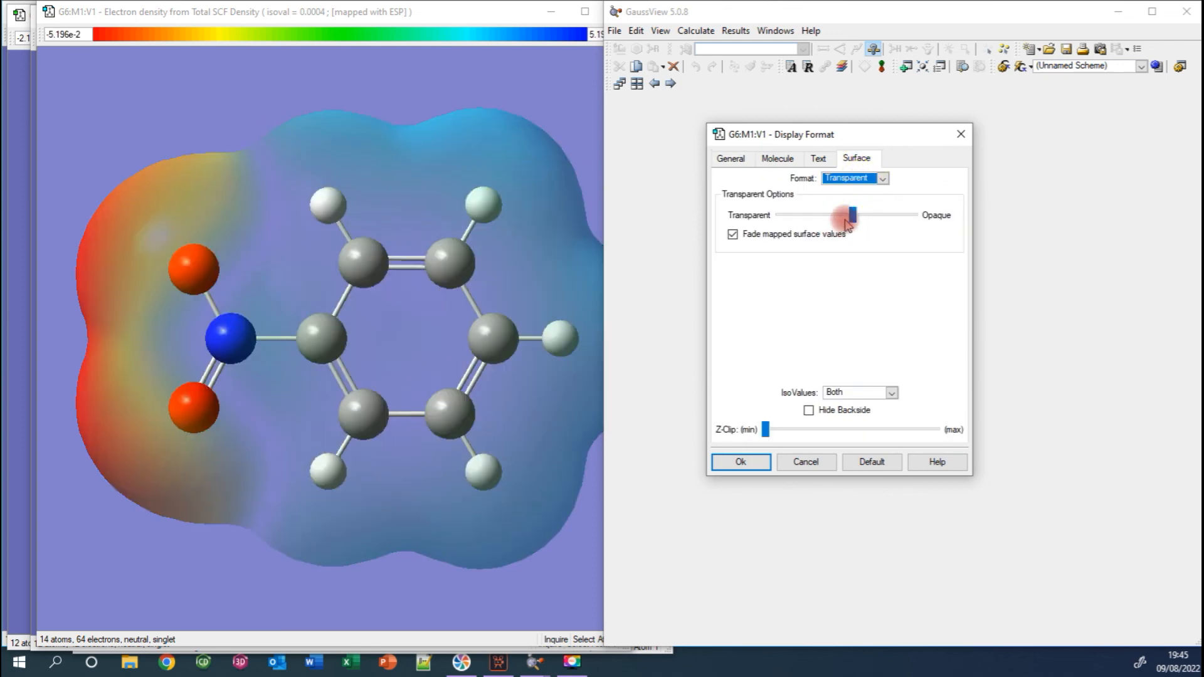
{"action": "left_click_drag", "start_coordinate": [910, 216], "coordinate": [914, 216]}
{"action": "left_click", "coordinate": [742, 462]}
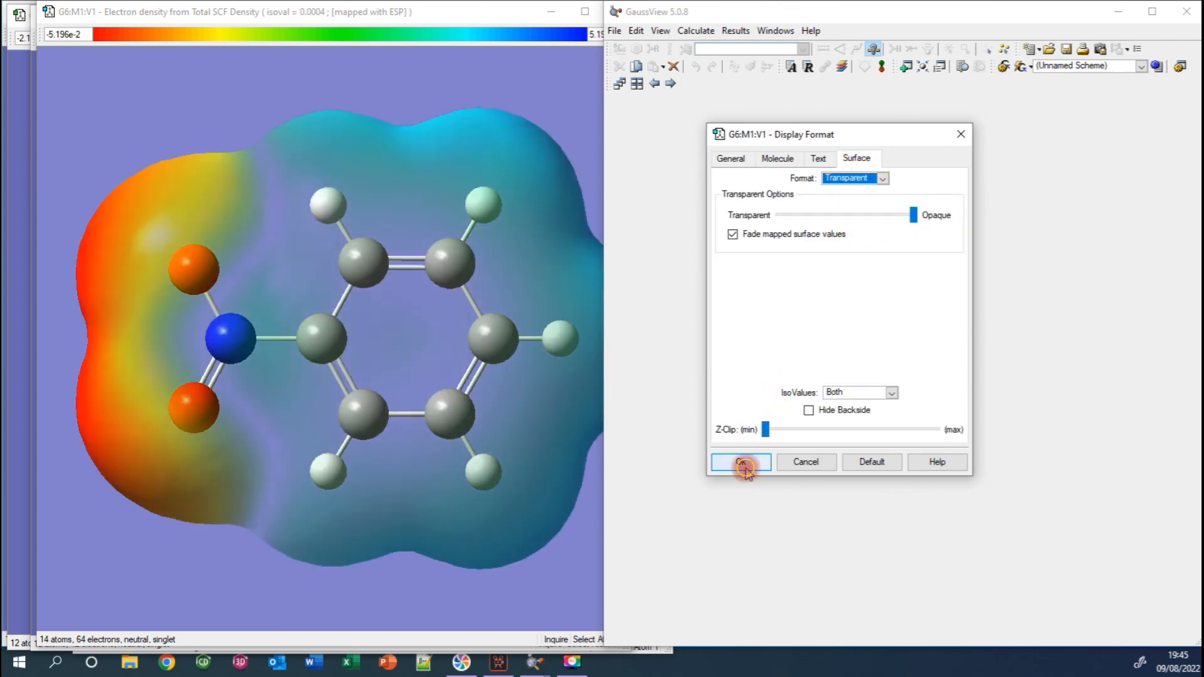
Rotate the nitrobenzene map to inspect its edge and face, and place its window beside the benzene map
{"action": "left_click", "coordinate": [441, 254]}
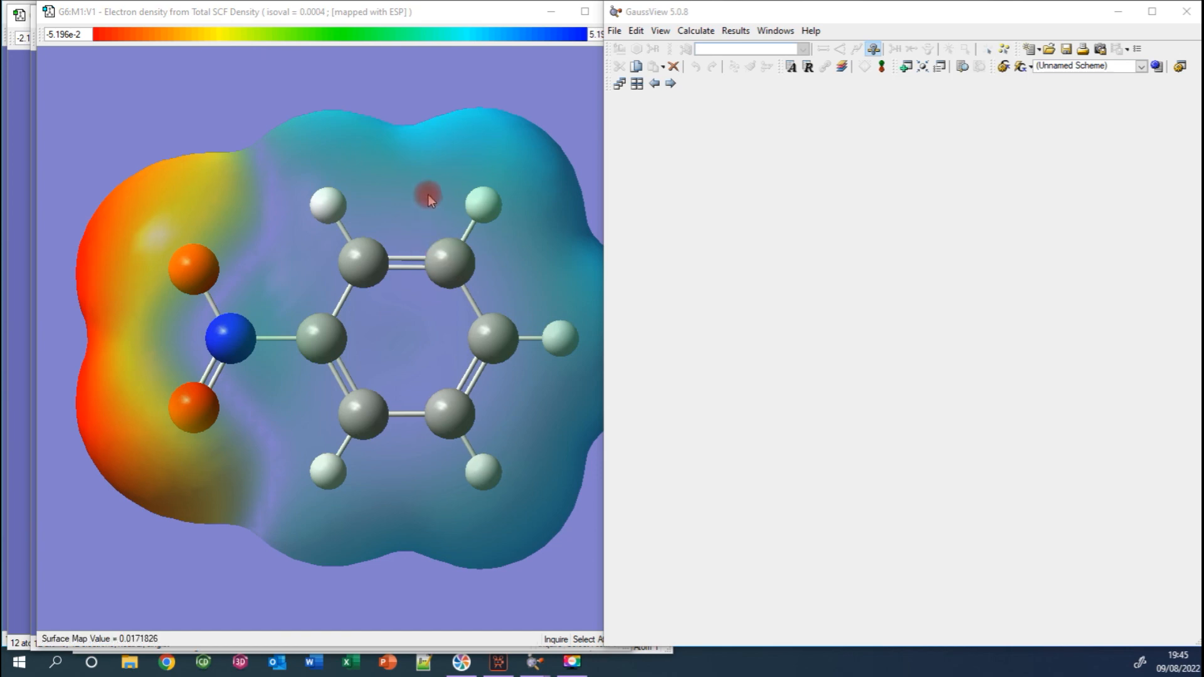
{"action": "left_click", "coordinate": [430, 172]}
{"action": "left_click_drag", "start_coordinate": [438, 164], "coordinate": [450, 187]}
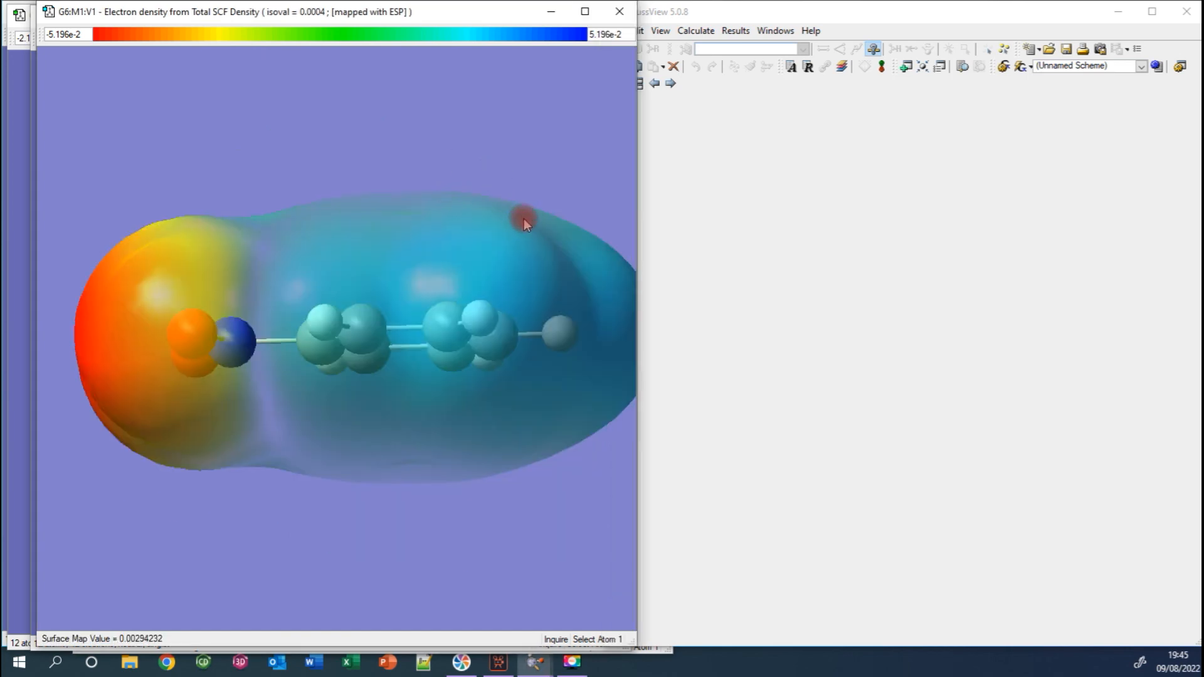
{"action": "left_click_drag", "start_coordinate": [474, 370], "coordinate": [470, 165]}
{"action": "left_click_drag", "start_coordinate": [408, 15], "coordinate": [982, 12]}
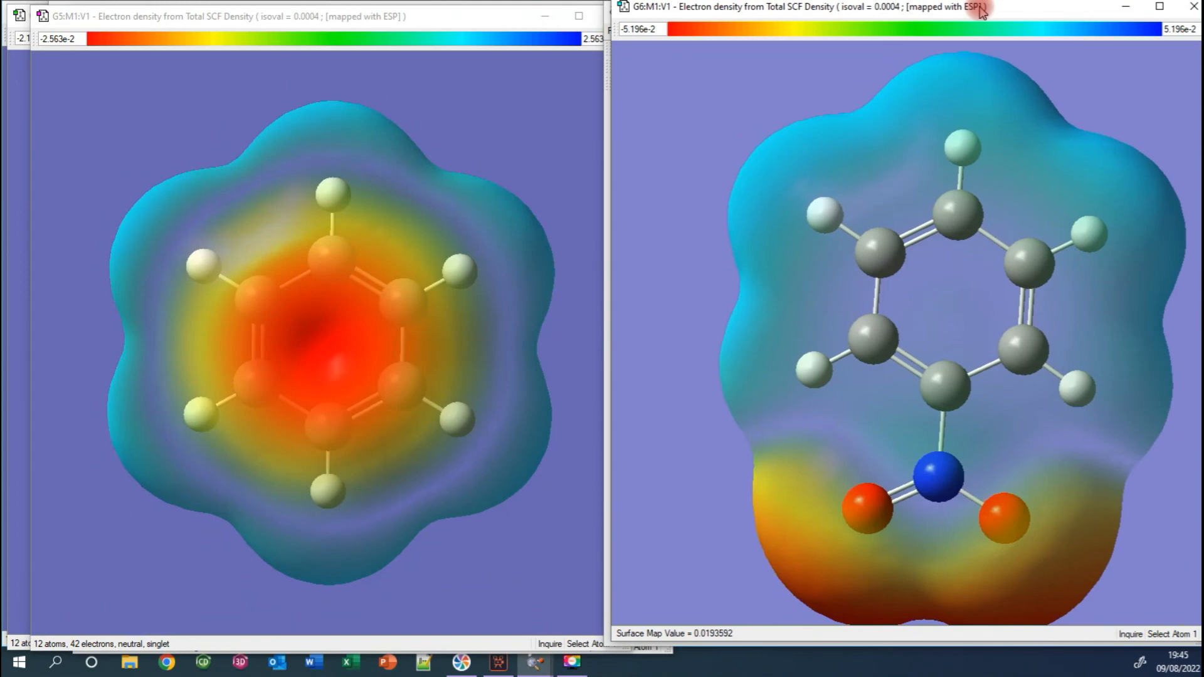
Compare the electrostatic potential of the benzene ring with that of nitrobenzene's ring and nitro group
{"action": "left_click", "coordinate": [474, 394]}
{"action": "left_click", "coordinate": [357, 374]}
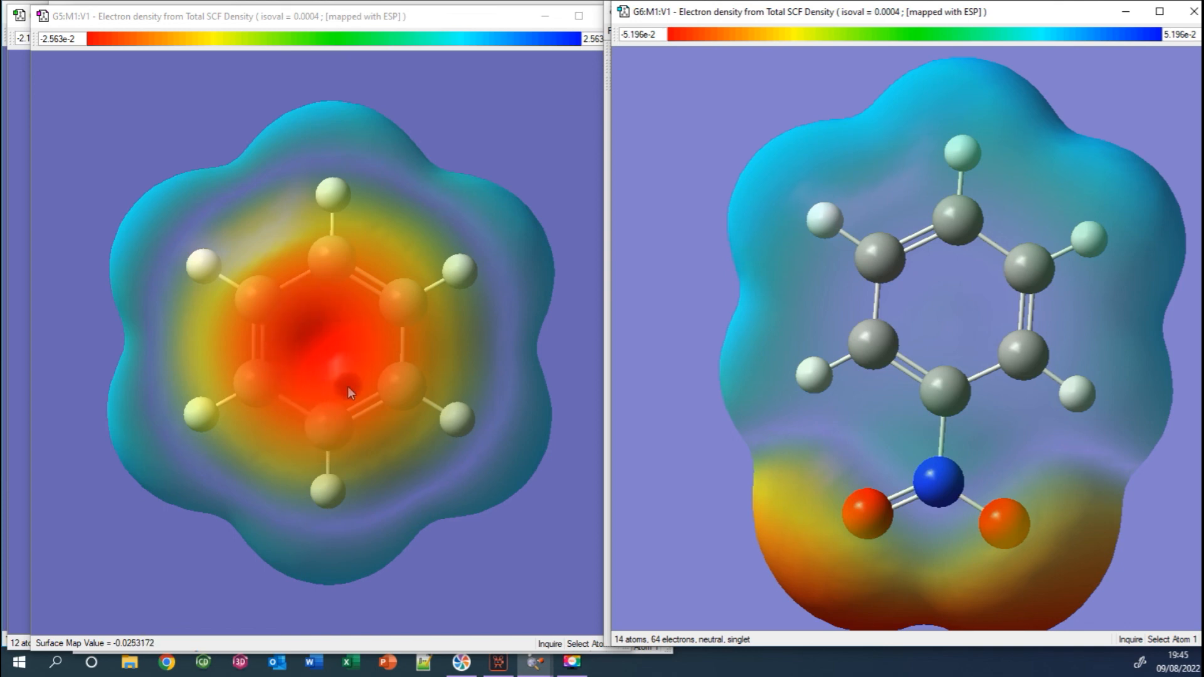
{"action": "left_click", "coordinate": [922, 458]}
{"action": "left_click", "coordinate": [860, 547]}
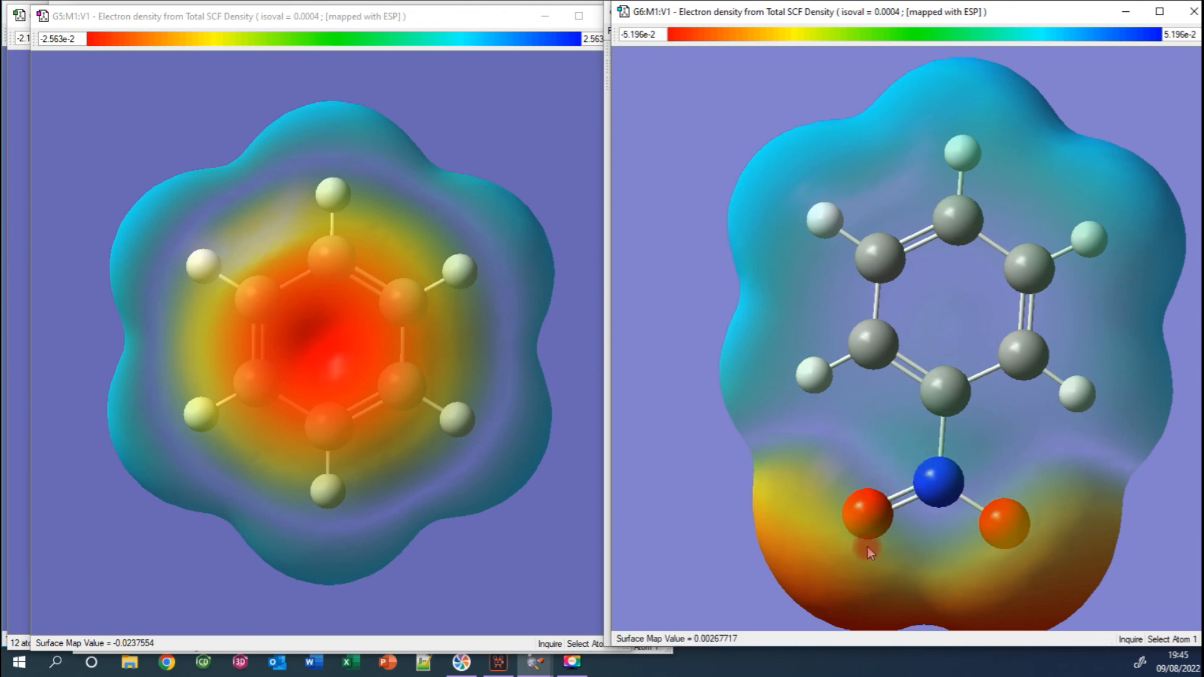
{"action": "left_click", "coordinate": [895, 567]}
{"action": "left_click", "coordinate": [950, 291]}
{"action": "left_click", "coordinate": [942, 340]}
{"action": "scroll", "coordinate": [969, 397], "scroll_direction": "up", "scroll_amount": 1}
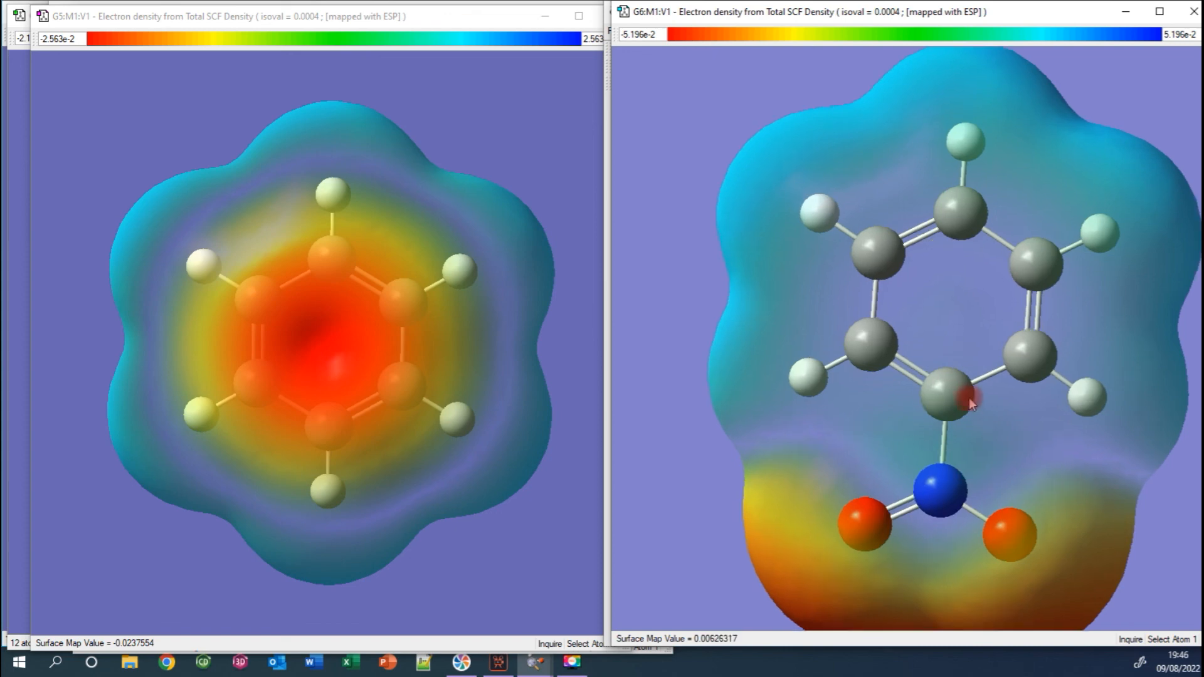